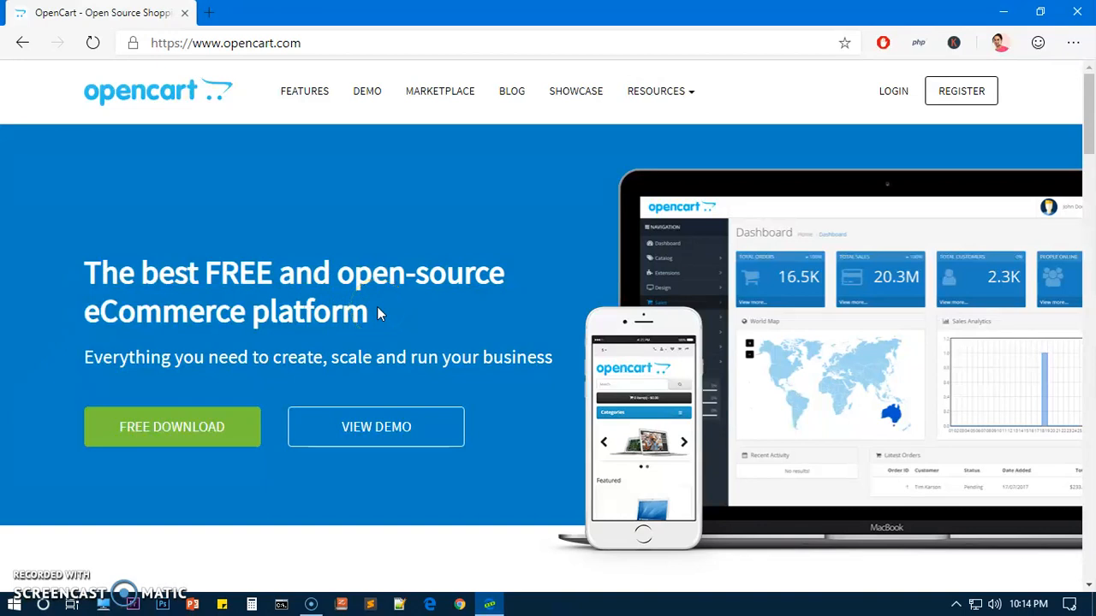
# - Search the web for xampp in a new tab, open the Download XAMPP result, and close the search results
pyautogui.moveTo(378, 309); pyautogui.dragTo(69, 269)
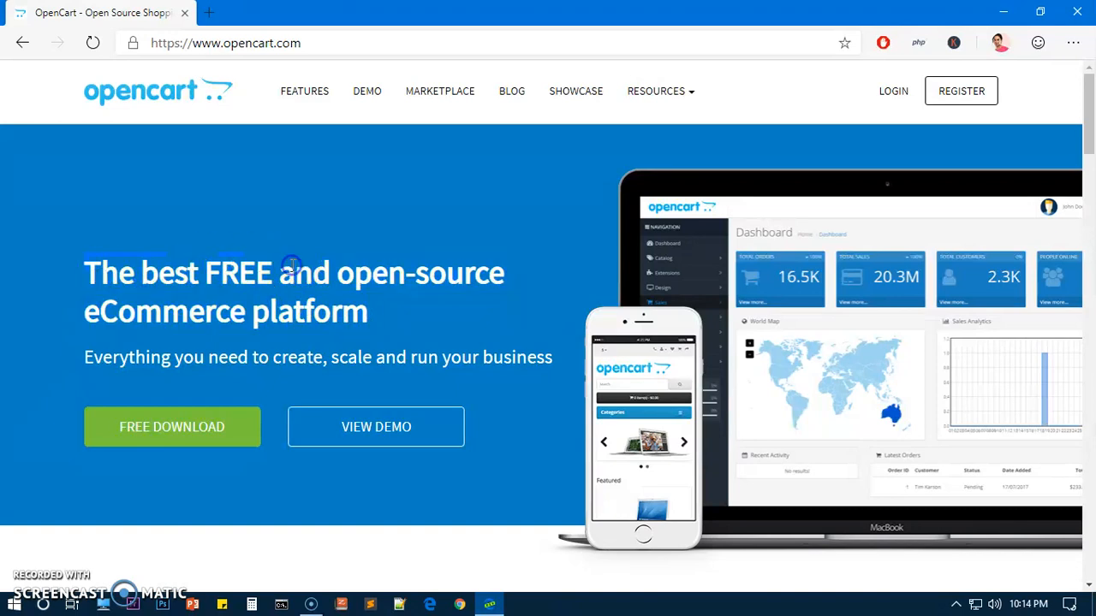
pyautogui.click(212, 12)
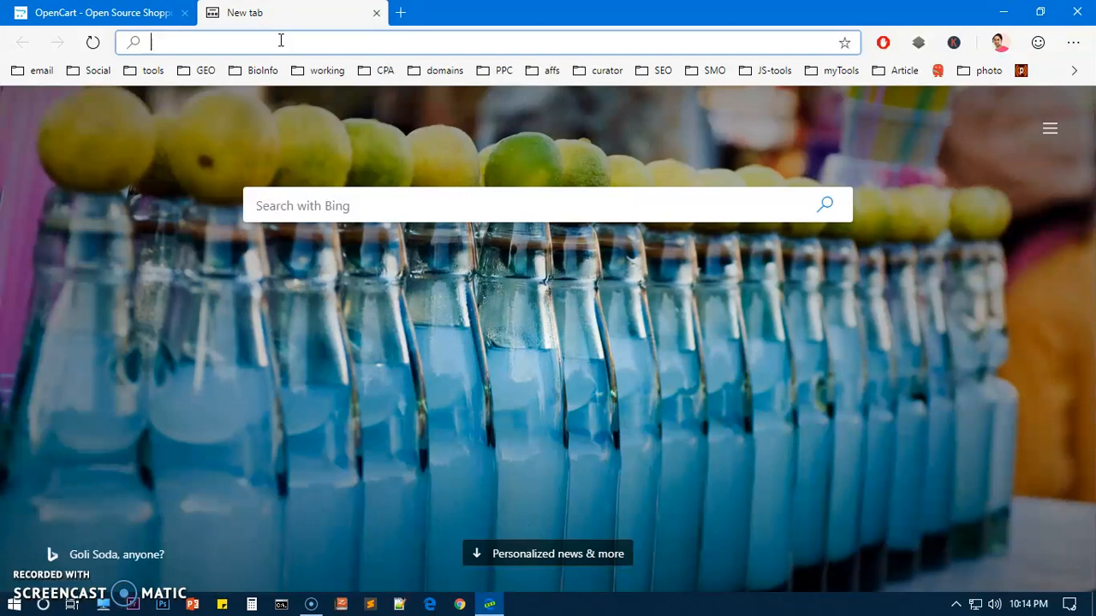
pyautogui.write('xampp')
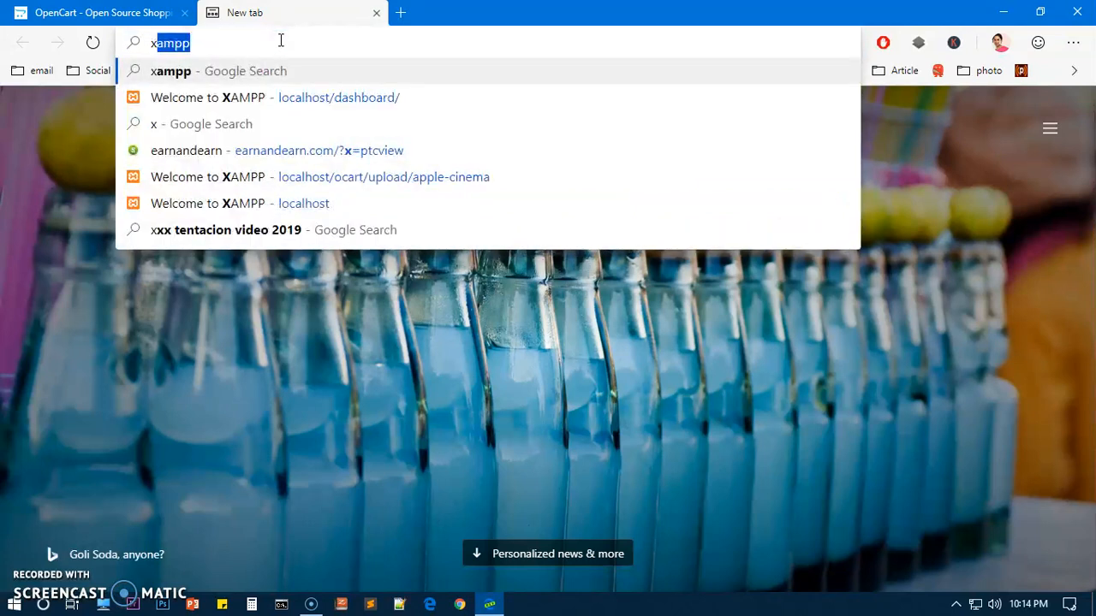
pyautogui.press('Return')
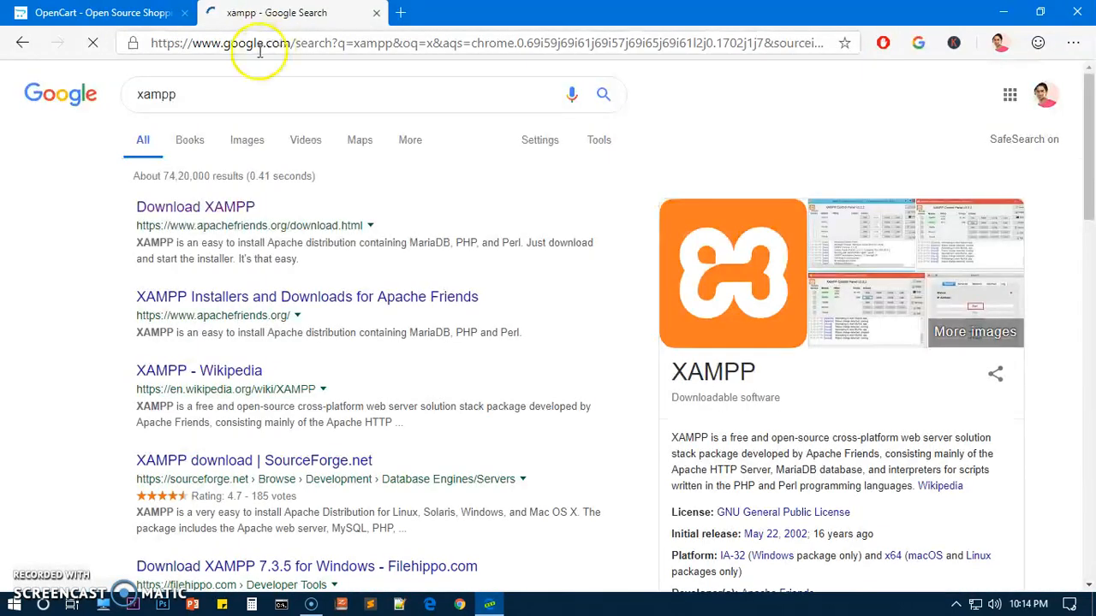
pyautogui.click(210, 216)
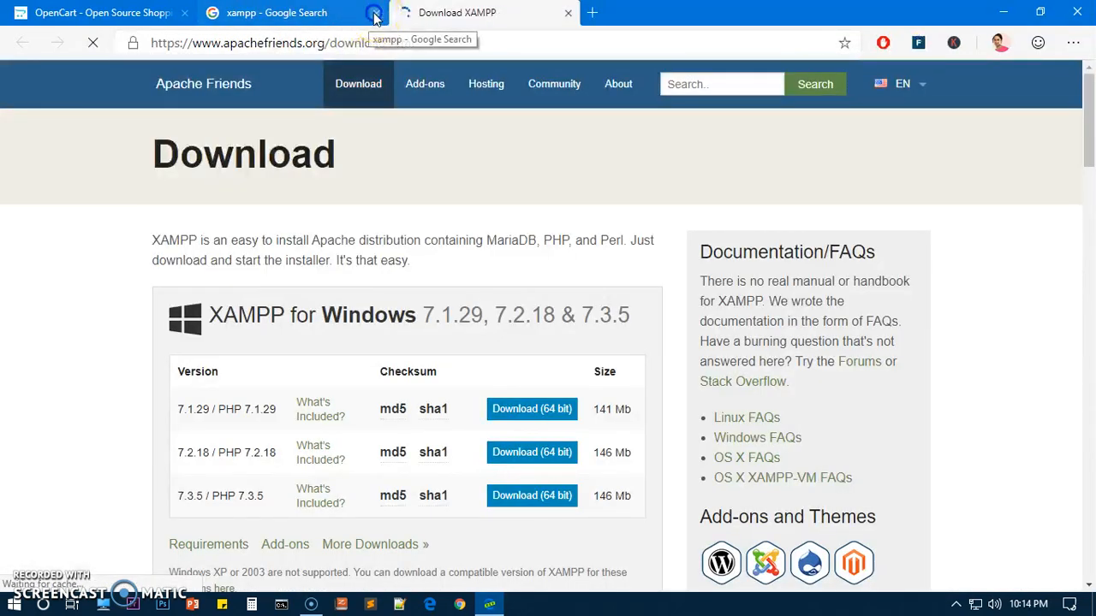
pyautogui.click(374, 12)
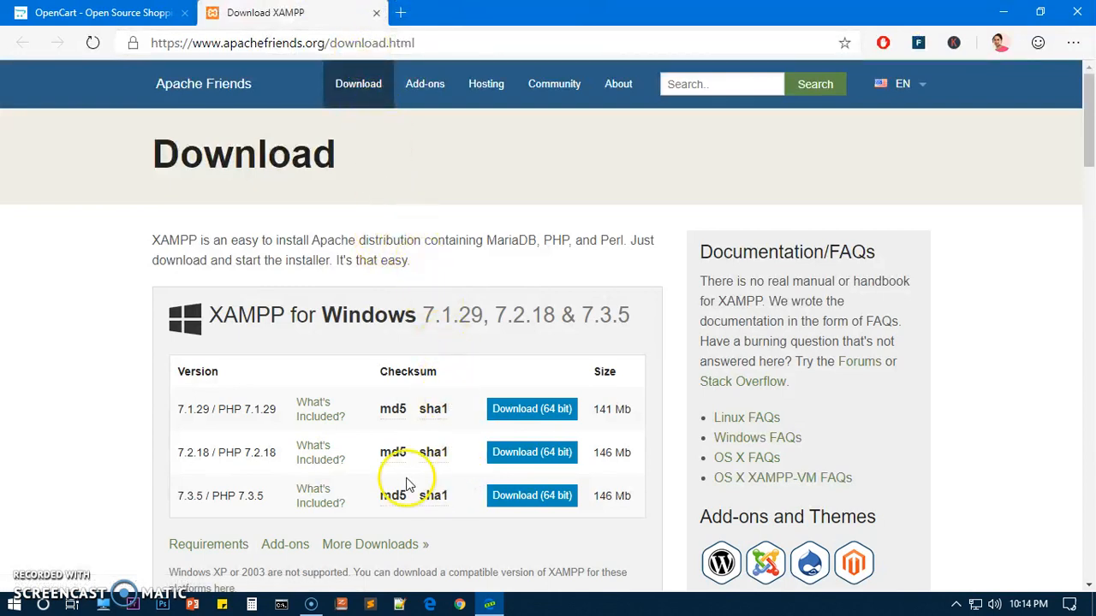
# - Examine the XAMPP download page for the versions offered for Windows, Linux and OS X
pyautogui.click(221, 45)
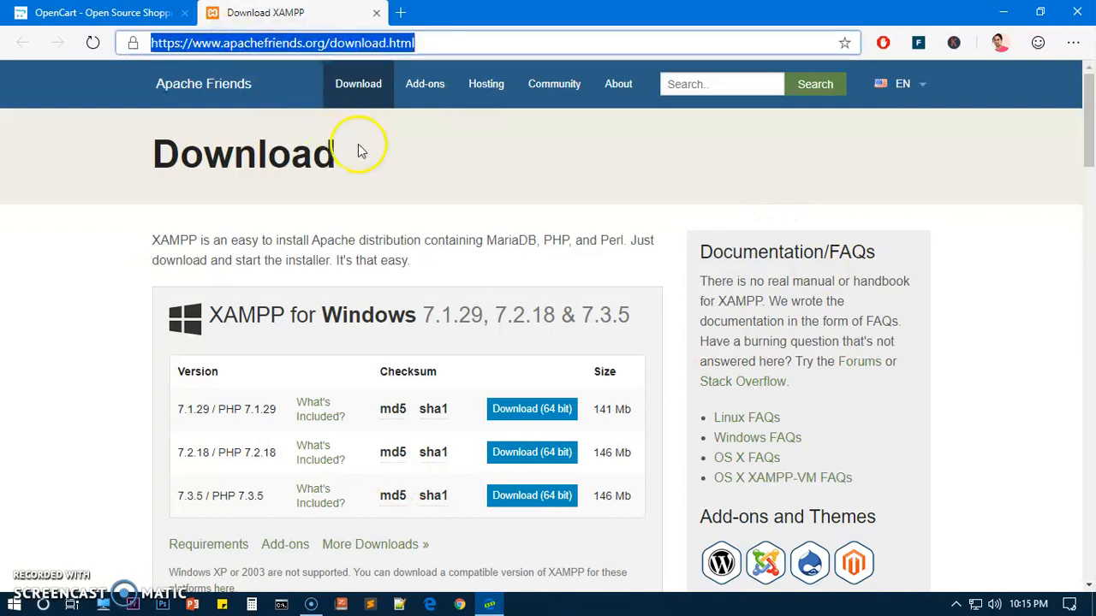
pyautogui.click(350, 89)
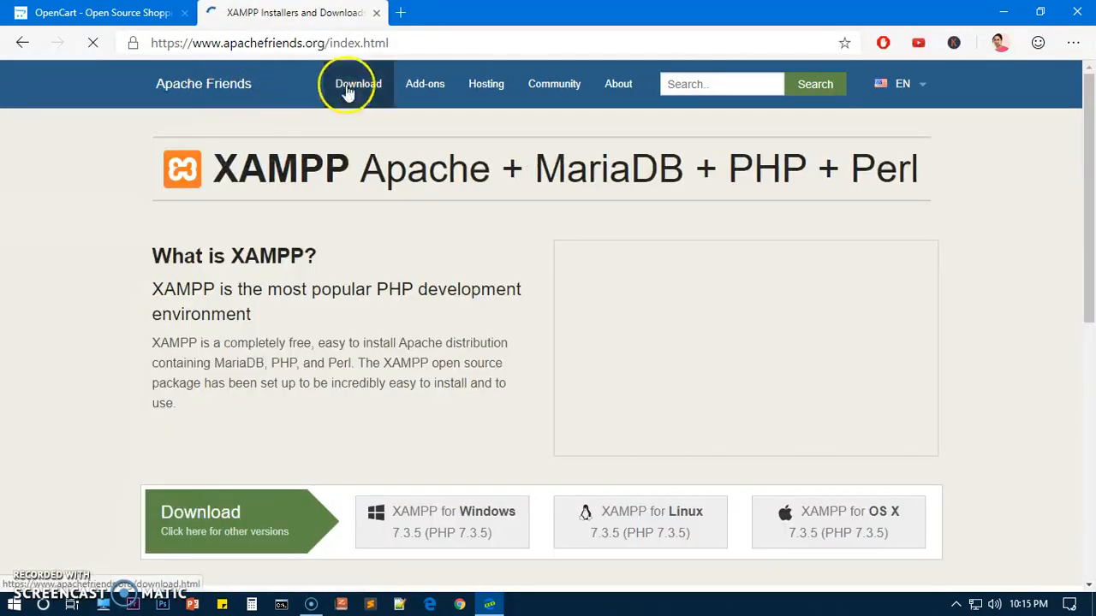
pyautogui.scroll(-2, 648, 334)
pyautogui.scroll(-12, 648, 337)
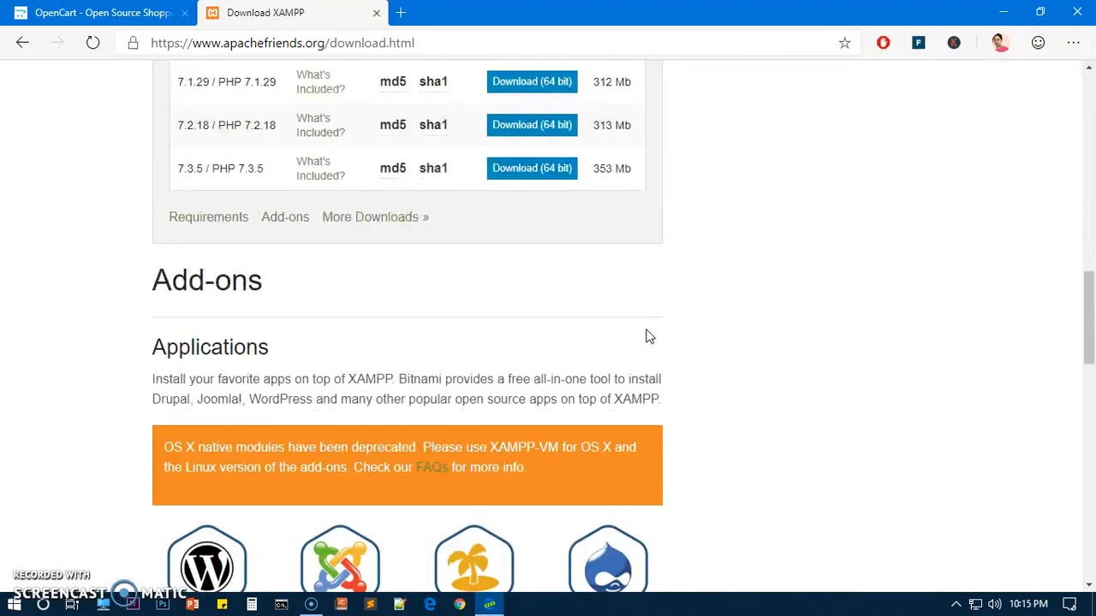
pyautogui.scroll(-5, 649, 337)
pyautogui.scroll(8, 648, 336)
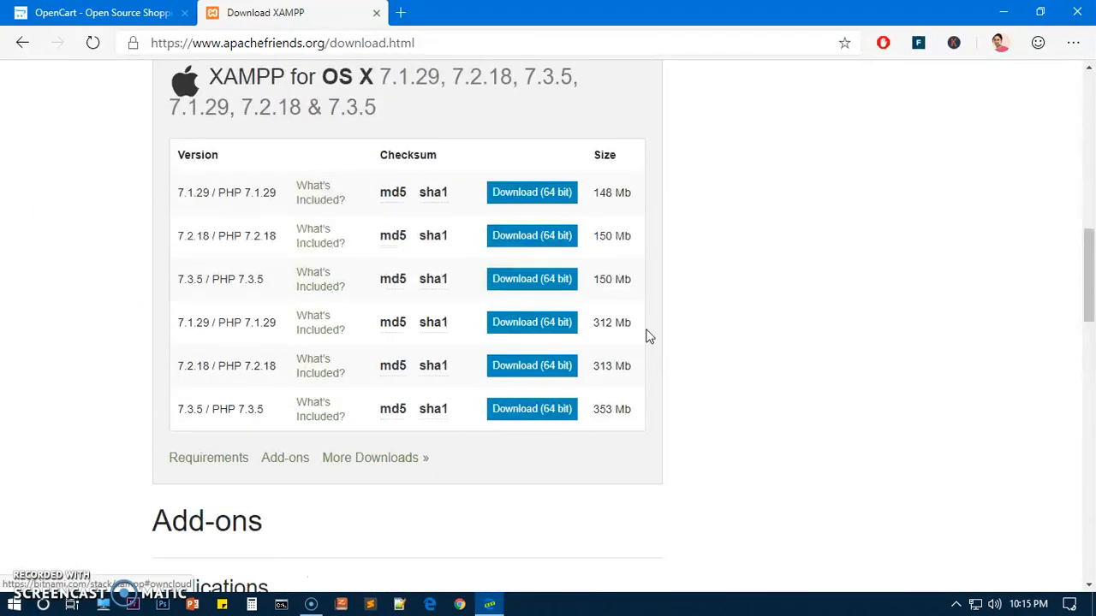
pyautogui.scroll(3, 648, 336)
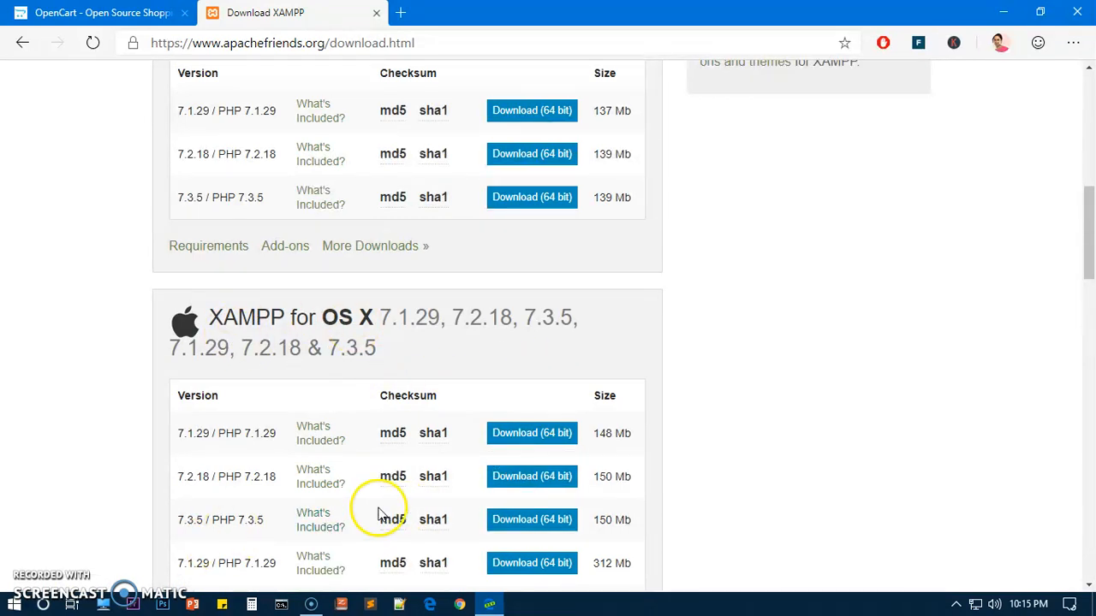
pyautogui.scroll(5, 531, 450)
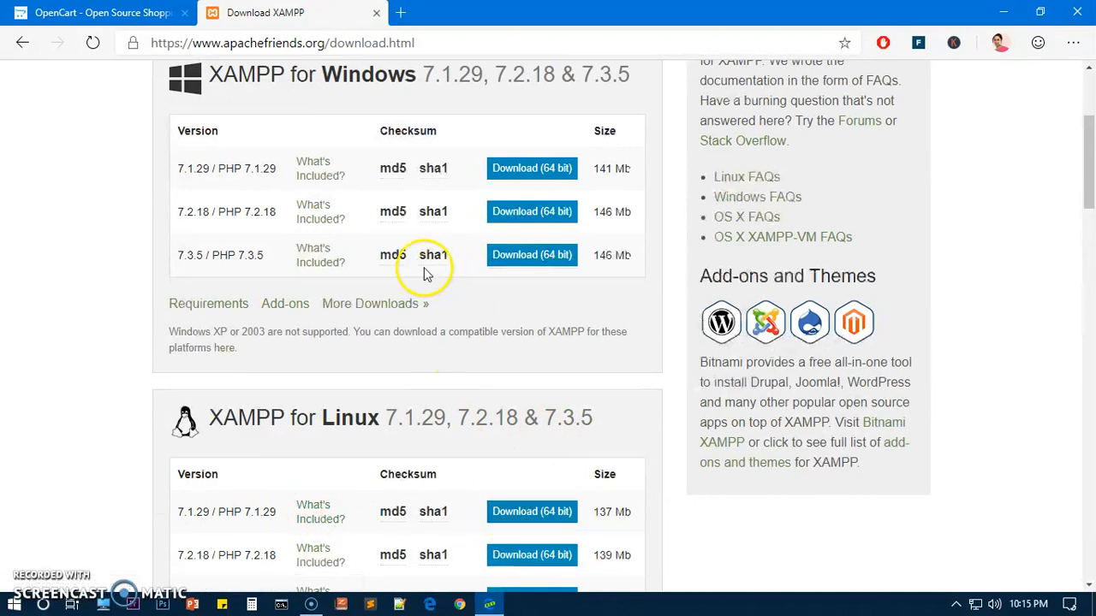
pyautogui.scroll(1, 432, 304)
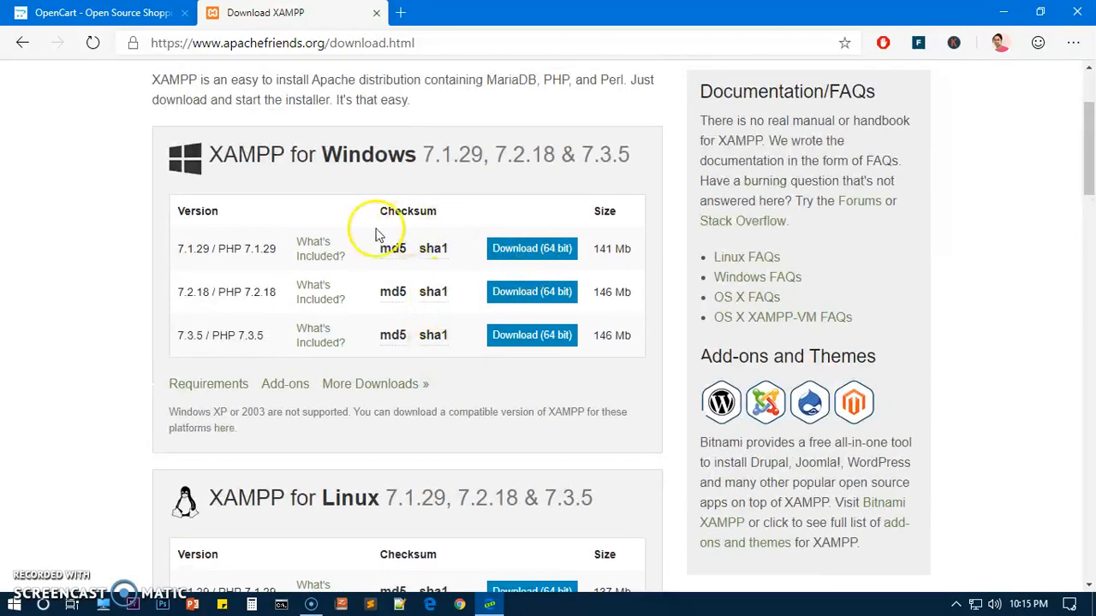
pyautogui.scroll(2, 501, 321)
pyautogui.scroll(-6, 503, 330)
pyautogui.scroll(6, 504, 330)
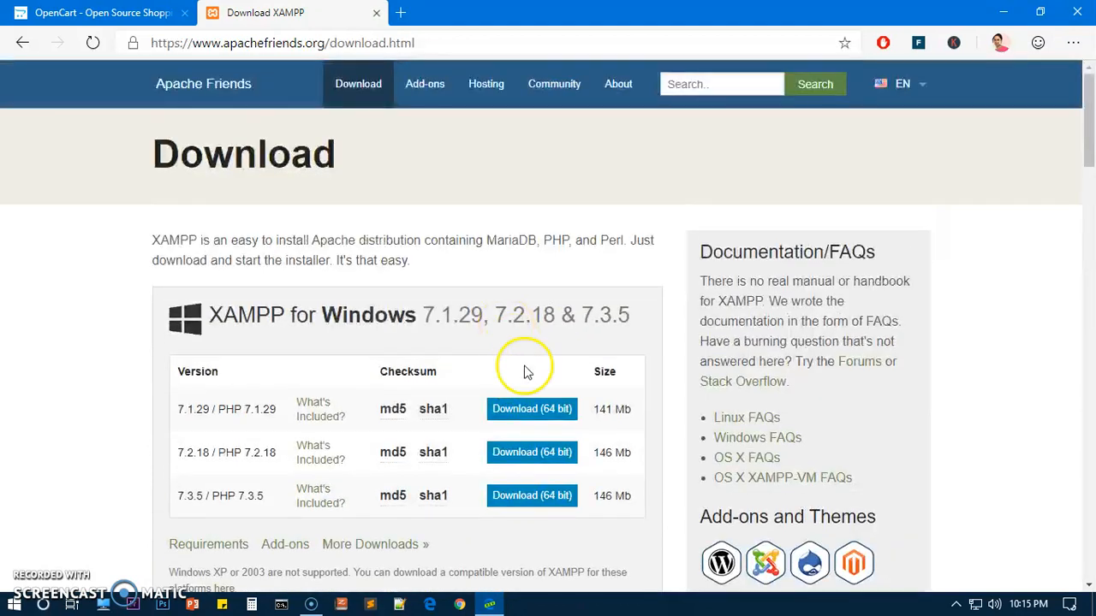
pyautogui.moveTo(438, 492)
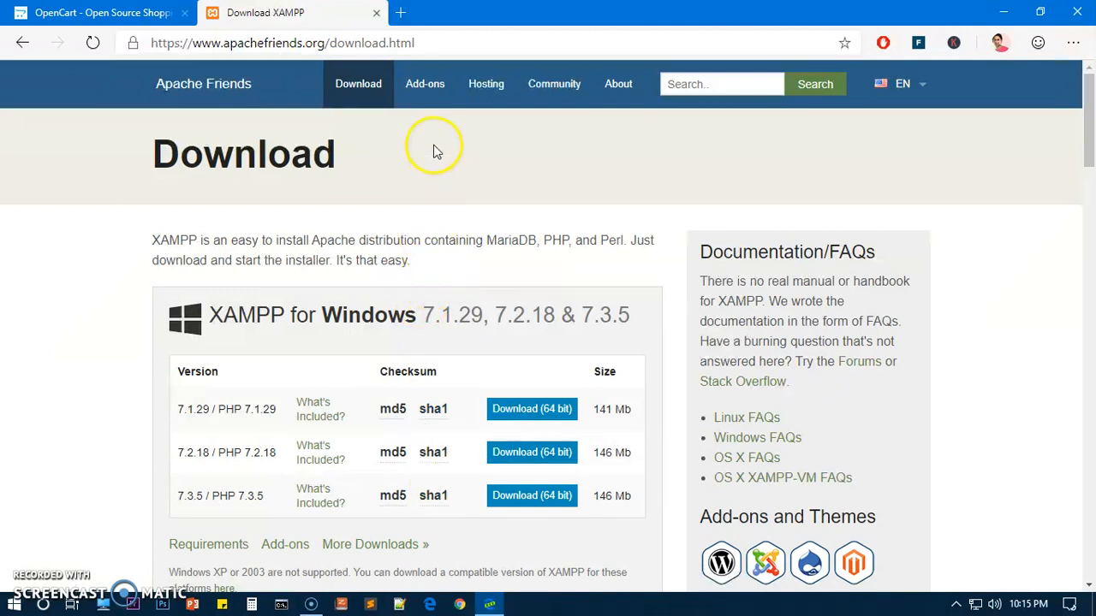
# - Open the running XAMPP Control Panel from the system tray, check the Apache and MySQL modules, and close the window
pyautogui.click(956, 604)
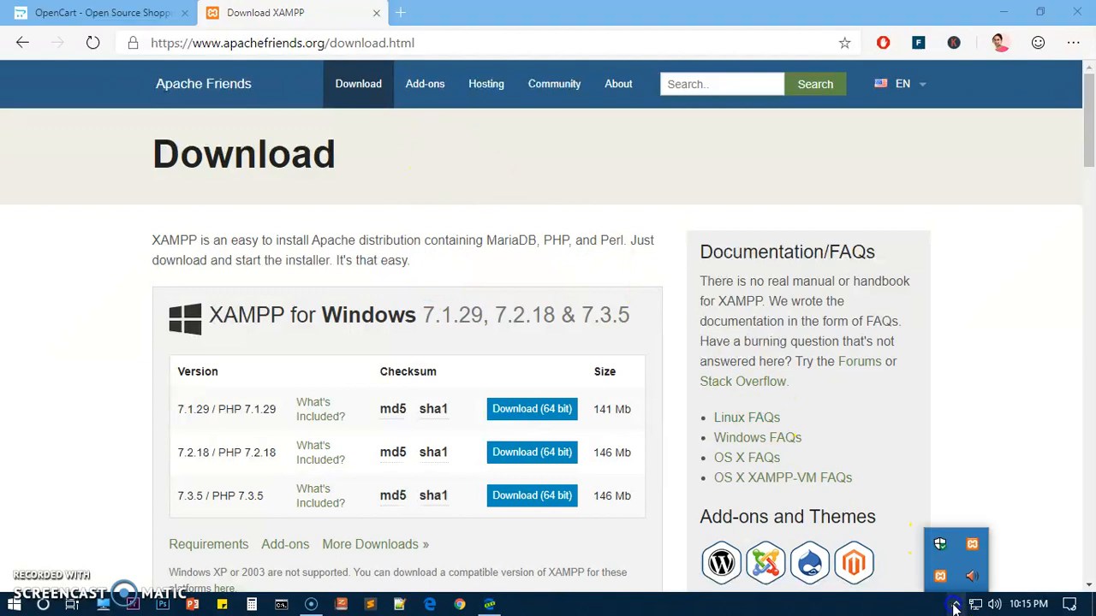
pyautogui.rightClick(940, 576)
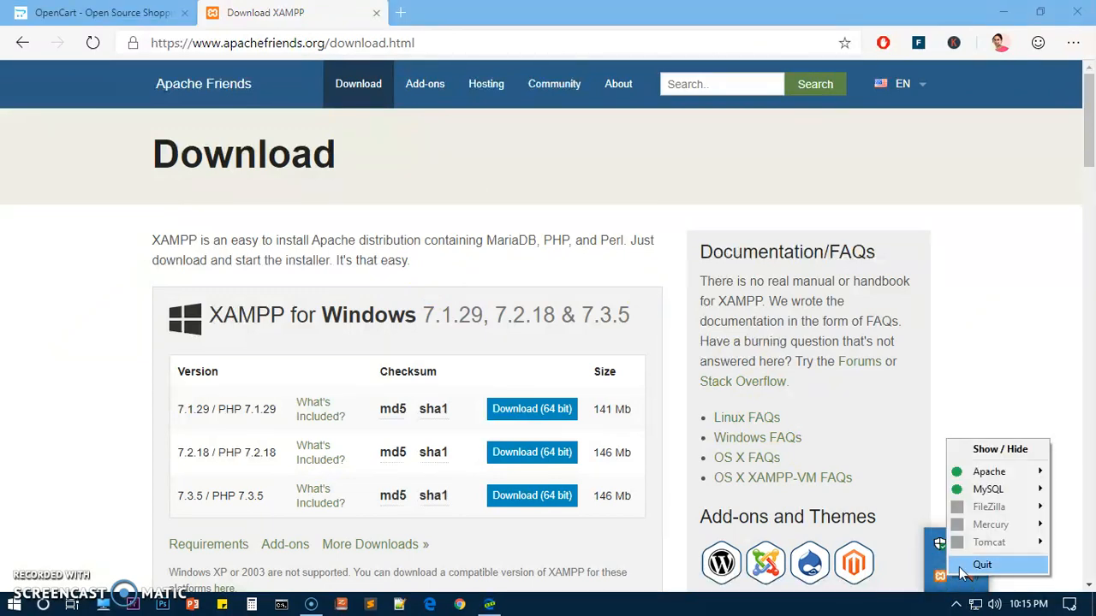
pyautogui.click(976, 565)
pyautogui.click(965, 551)
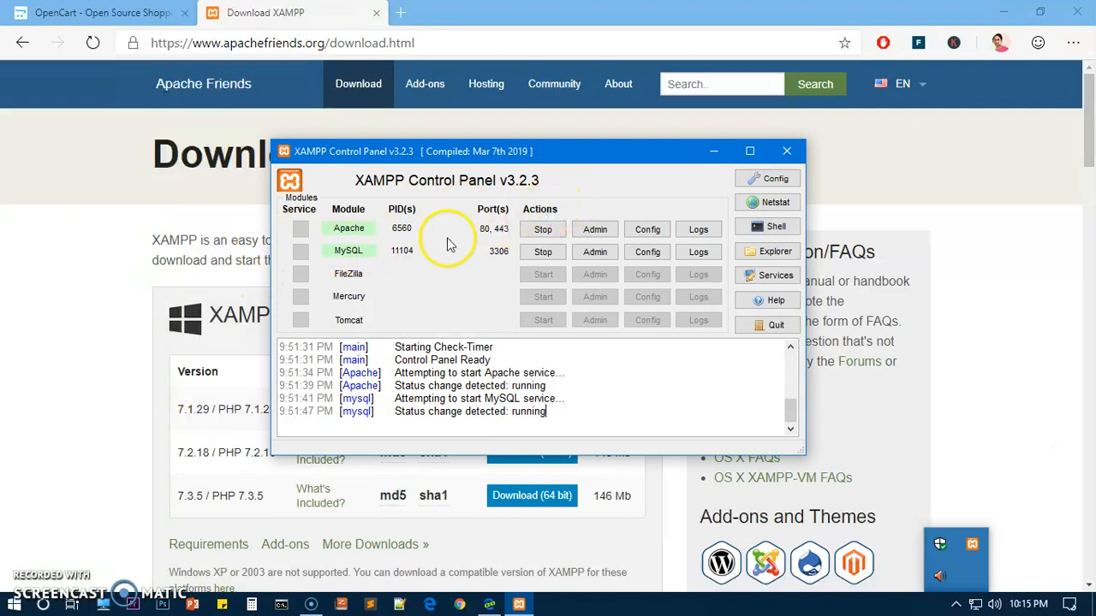
pyautogui.click(786, 151)
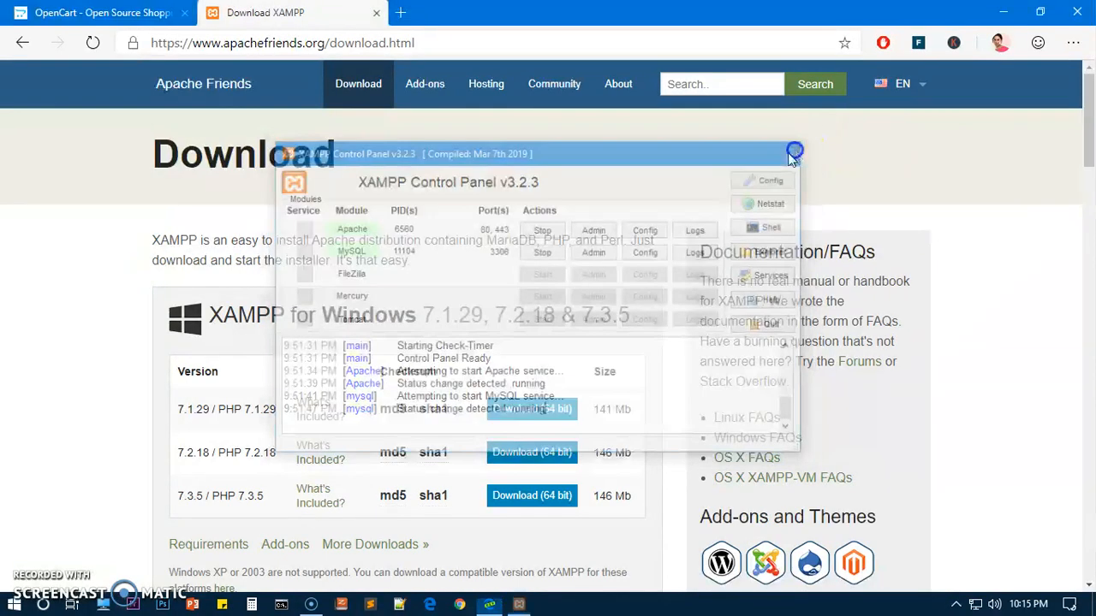
# - Launch the XAMPP Control Panel from the installed applications, review the Apache and MySQL status, and close the panel
pyautogui.press('super')
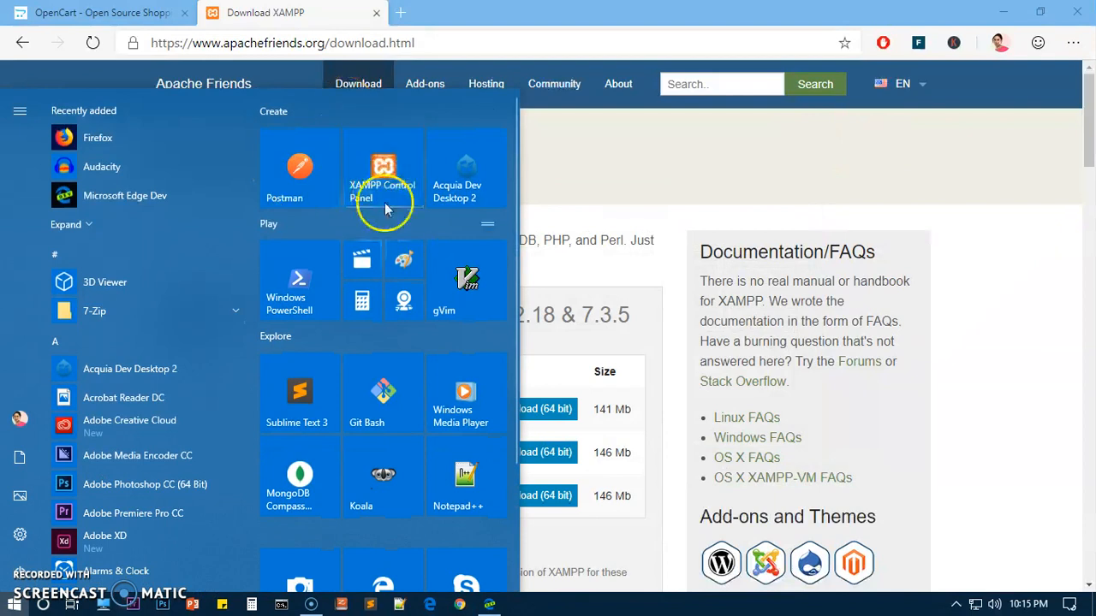
pyautogui.click(387, 193)
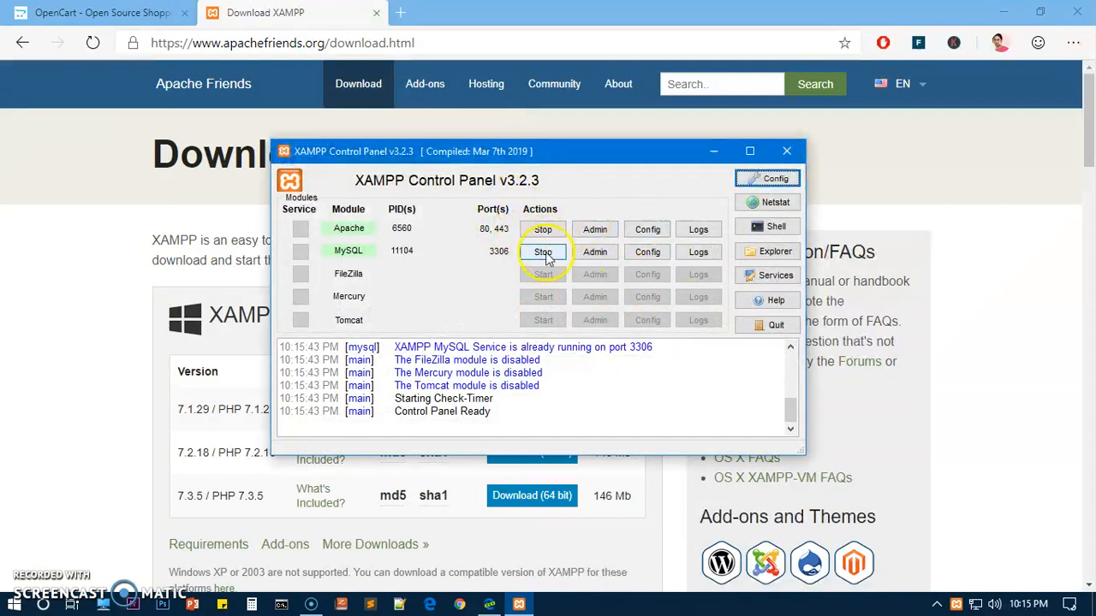
pyautogui.click(787, 151)
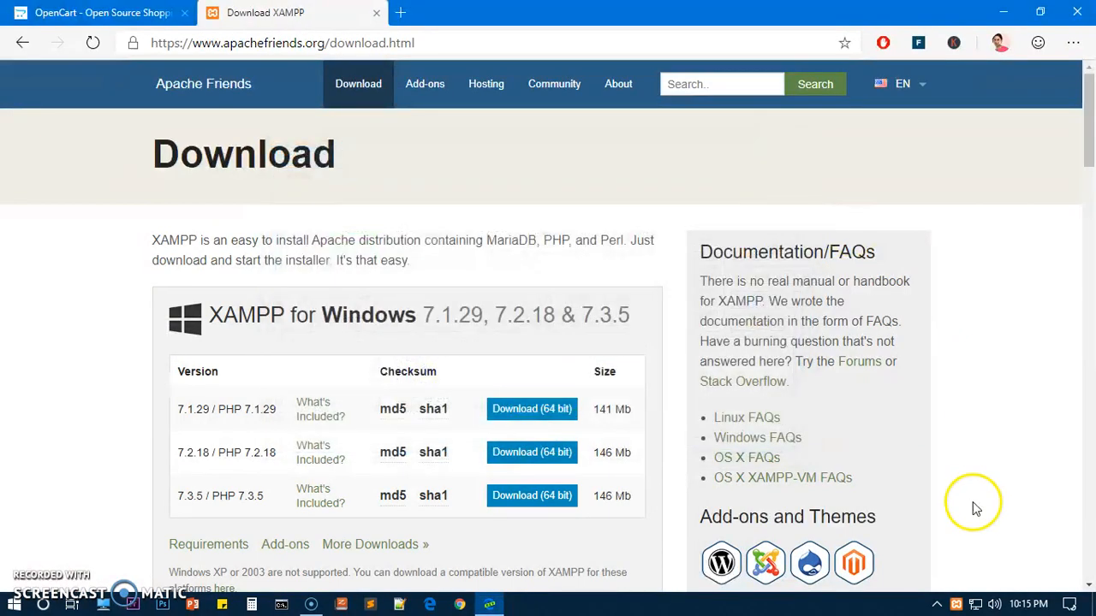
pyautogui.click(937, 606)
pyautogui.rightClick(942, 582)
pyautogui.click(952, 561)
pyautogui.click(990, 380)
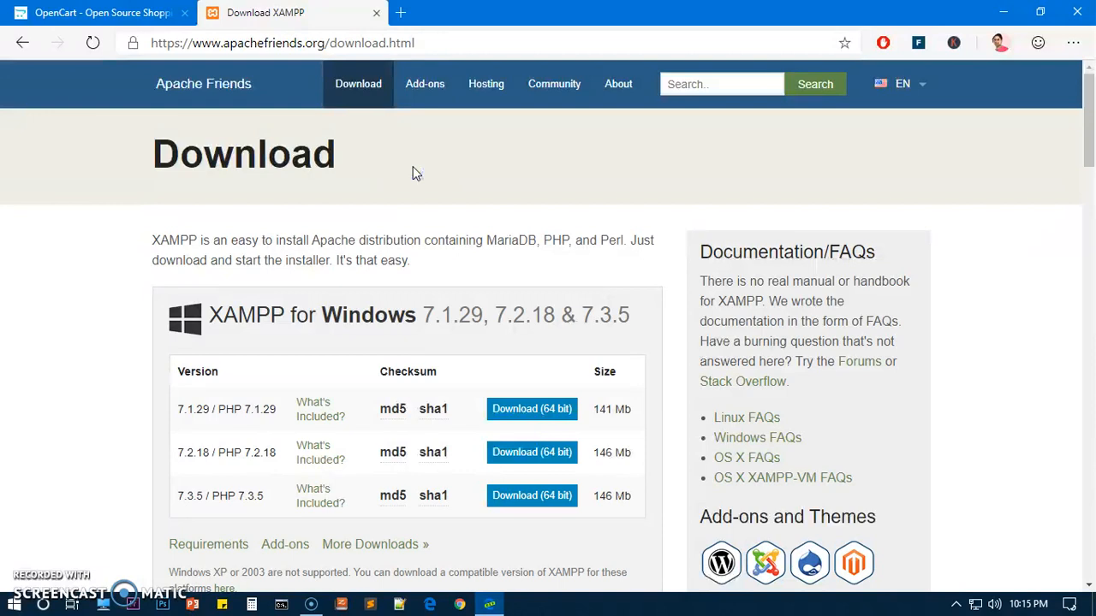
# - Close the Download XAMPP page and return to the OpenCart home page
pyautogui.click(109, 12)
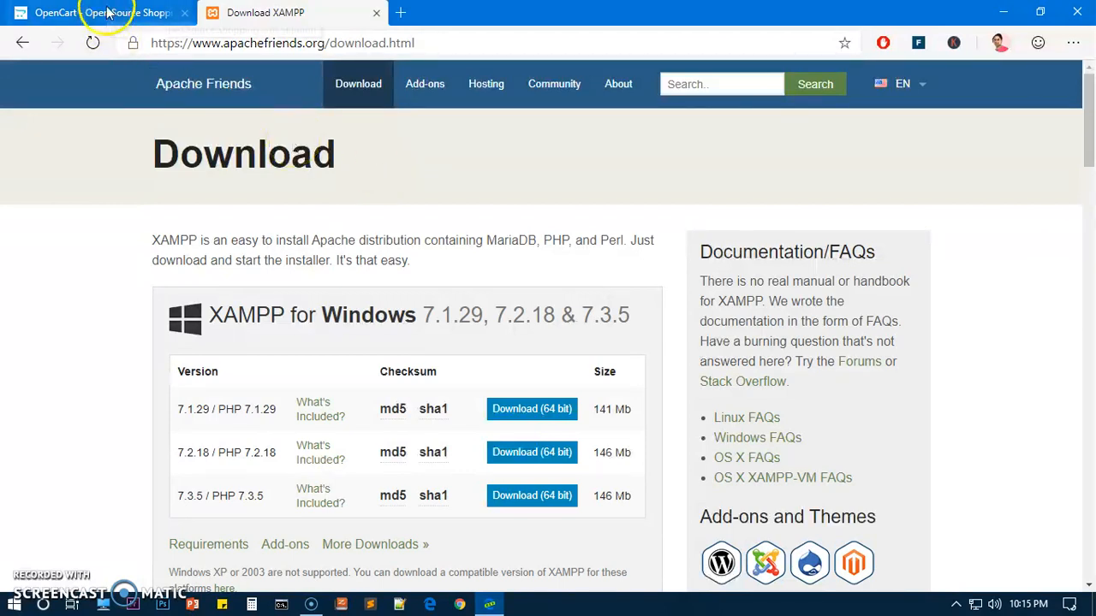
pyautogui.click(334, 12)
pyautogui.click(375, 12)
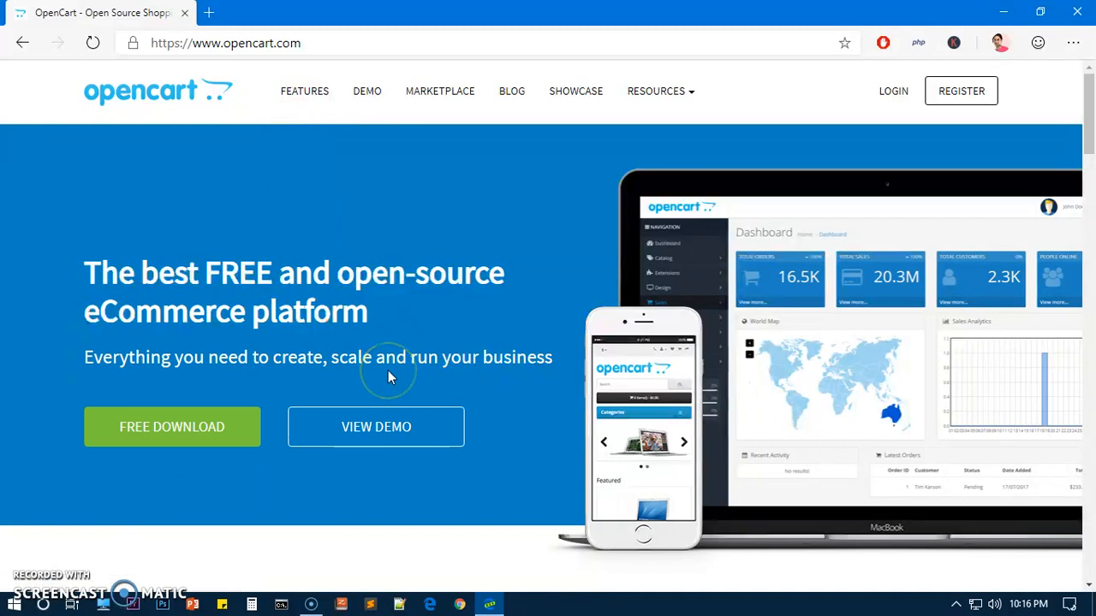
pyautogui.moveTo(488, 605)
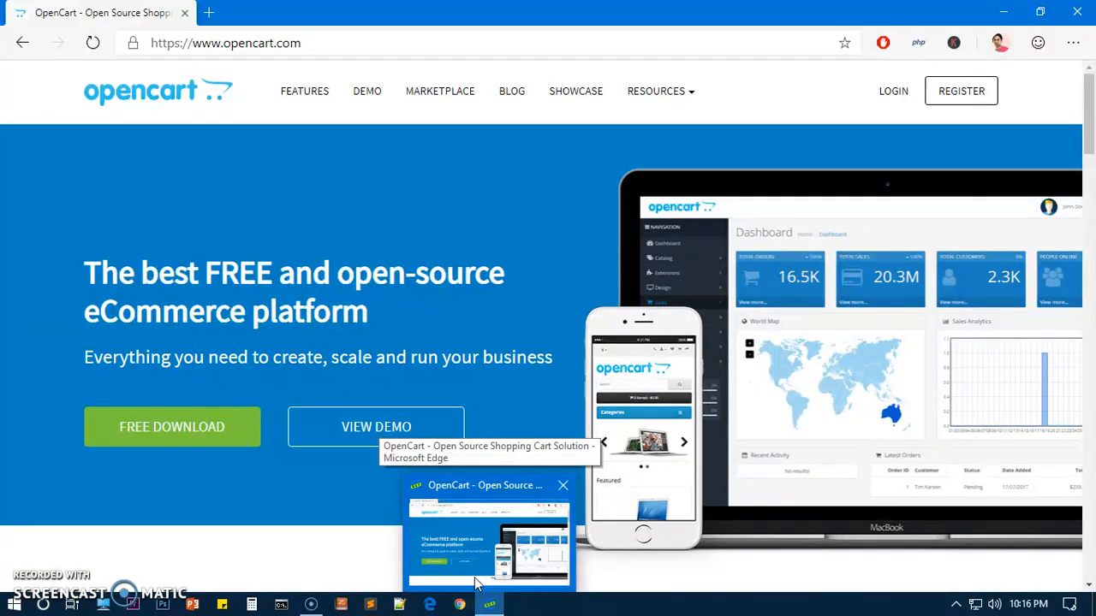
pyautogui.moveTo(398, 328); pyautogui.dragTo(96, 223)
pyautogui.click(245, 42)
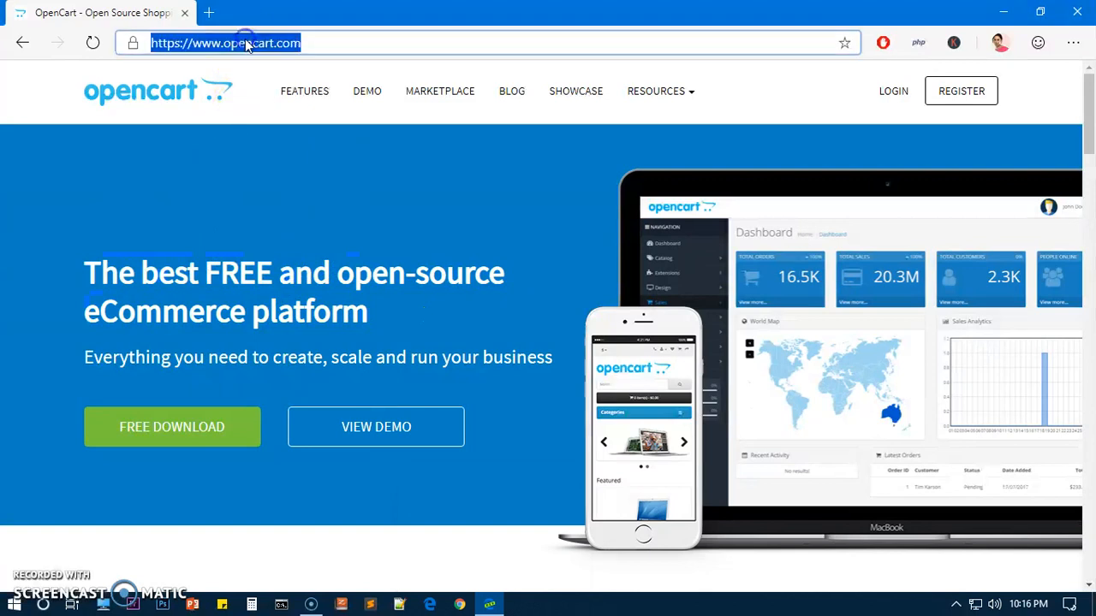
pyautogui.click(262, 317)
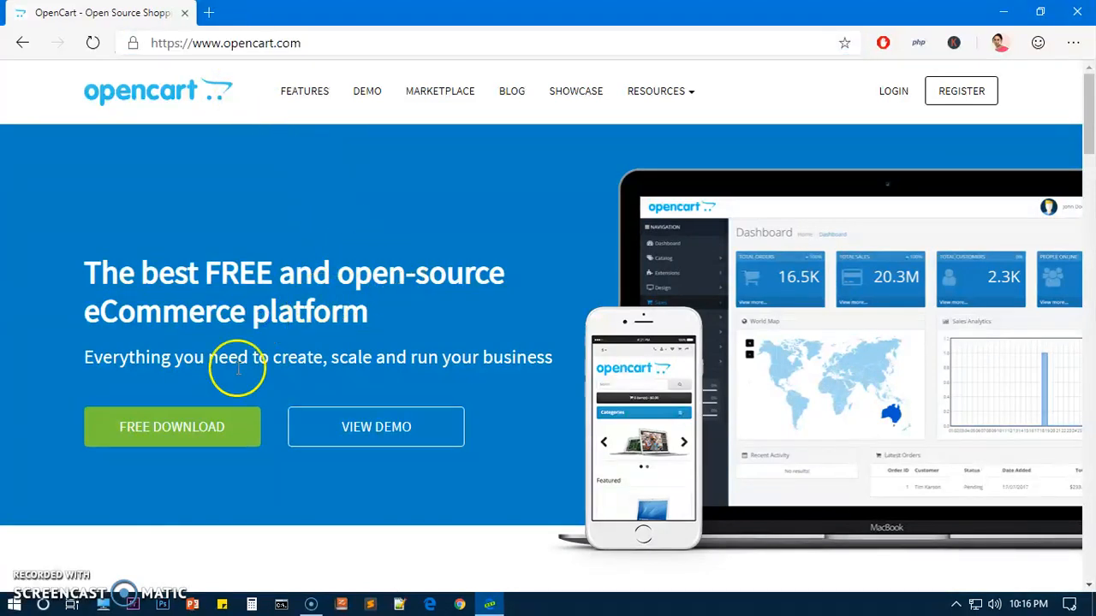
# - Start the self-hosted OpenCart 3.0.3.2 download from the OpenCart site and cancel the running transfer
pyautogui.click(196, 444)
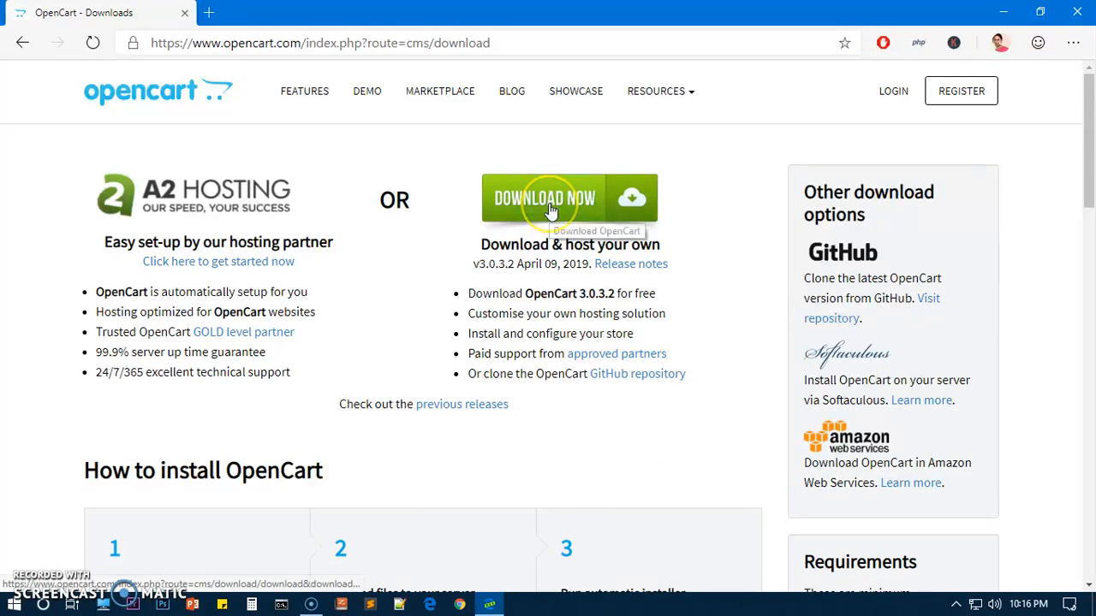
pyautogui.click(550, 210)
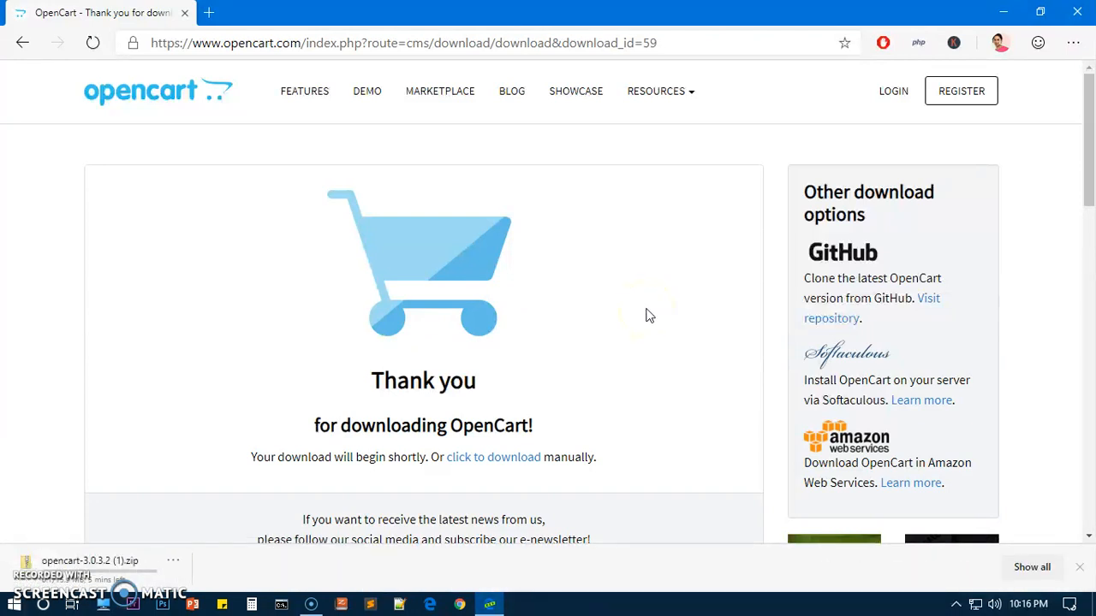
pyautogui.click(173, 561)
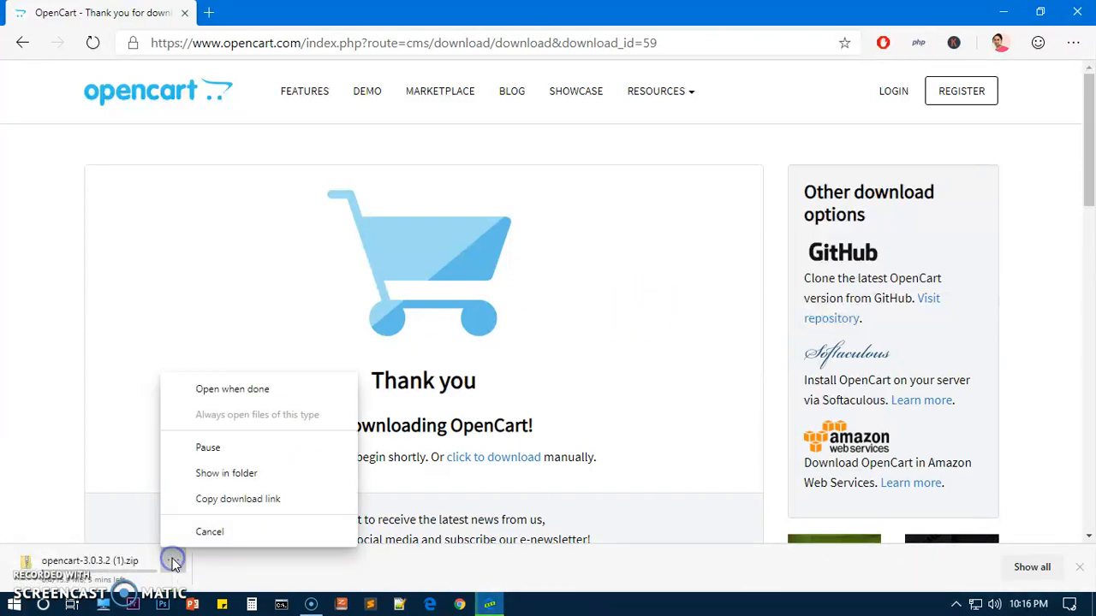
pyautogui.click(199, 532)
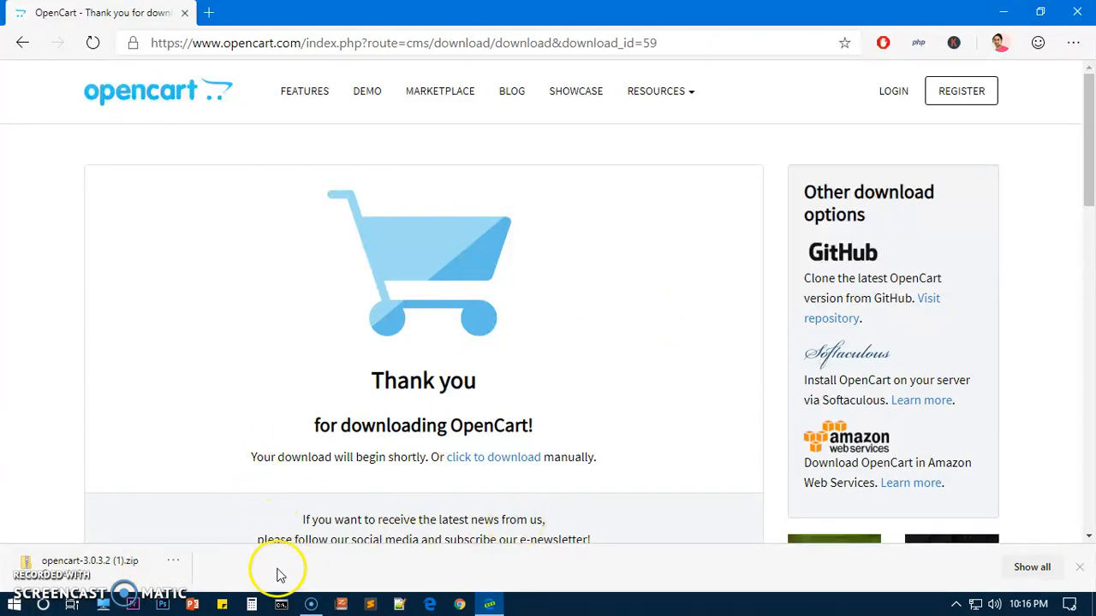
# - Switch to File Explorer, open the Downloads folder, and select the compressed opencart-3.0.3.2 archive
pyautogui.click(103, 605)
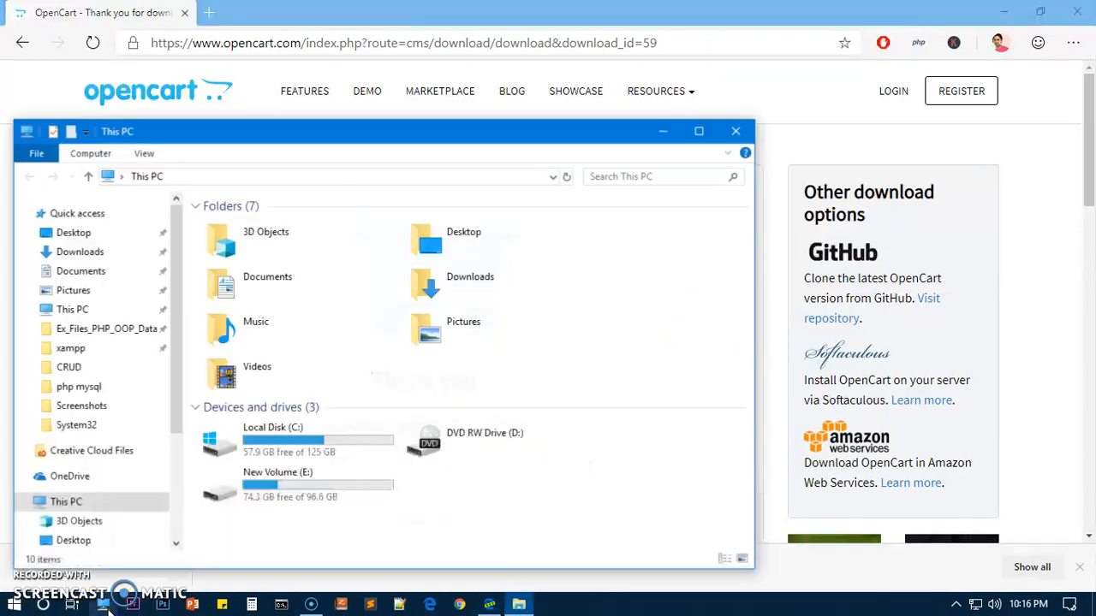
pyautogui.doubleClick(447, 282)
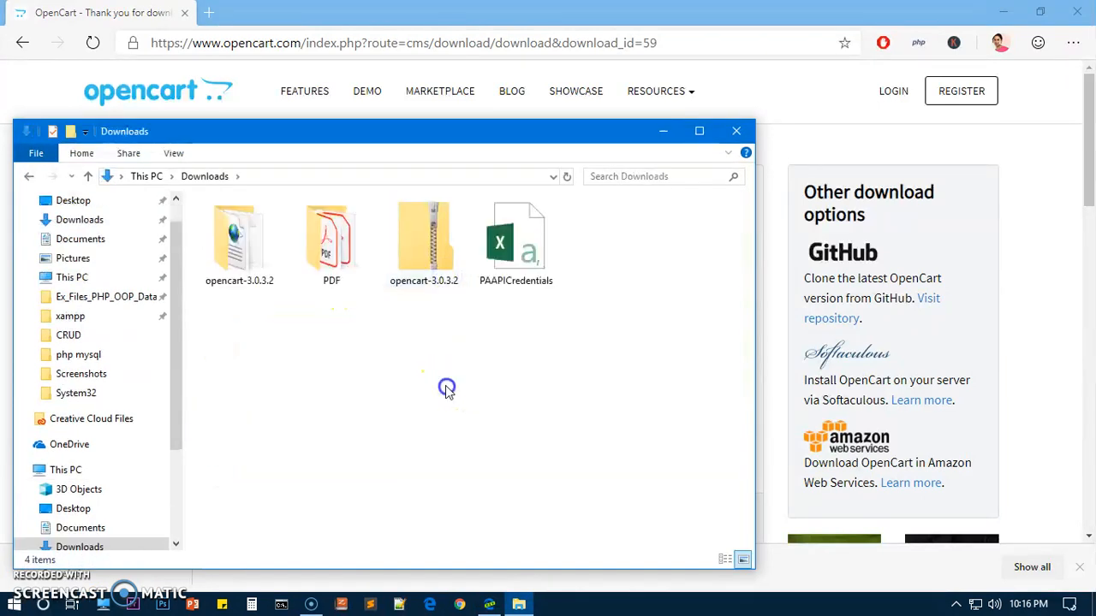
pyautogui.click(428, 244)
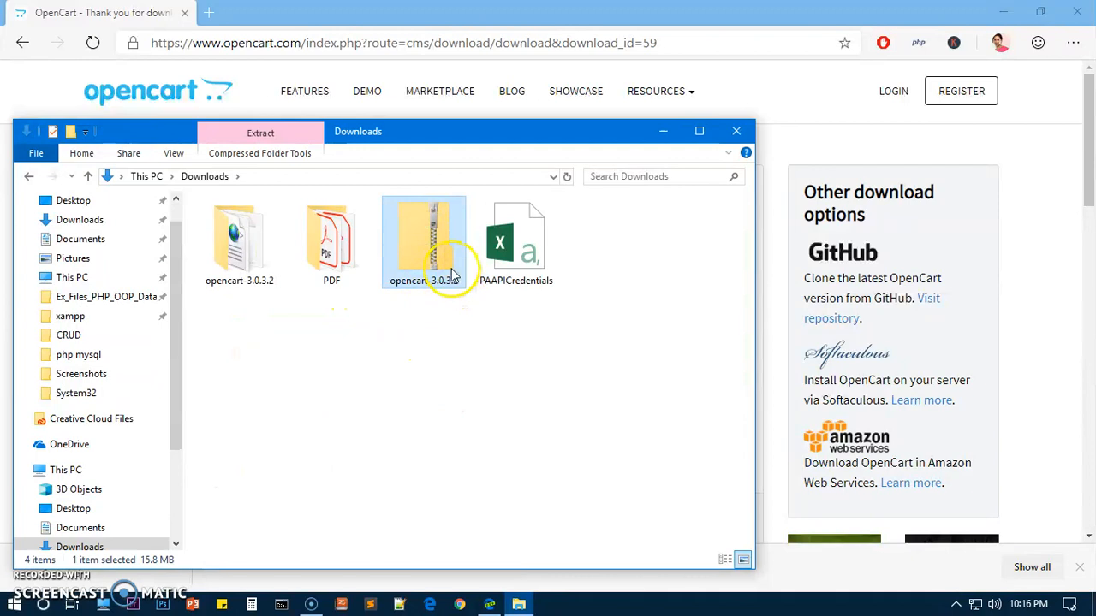
pyautogui.click(440, 347)
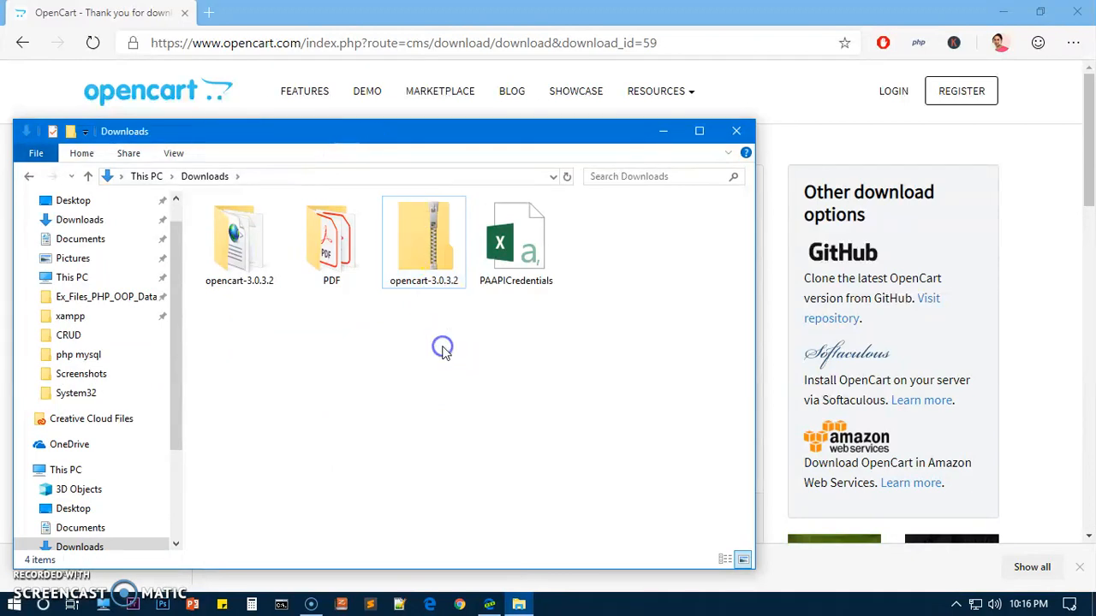
pyautogui.click(436, 237)
pyautogui.rightClick(437, 237)
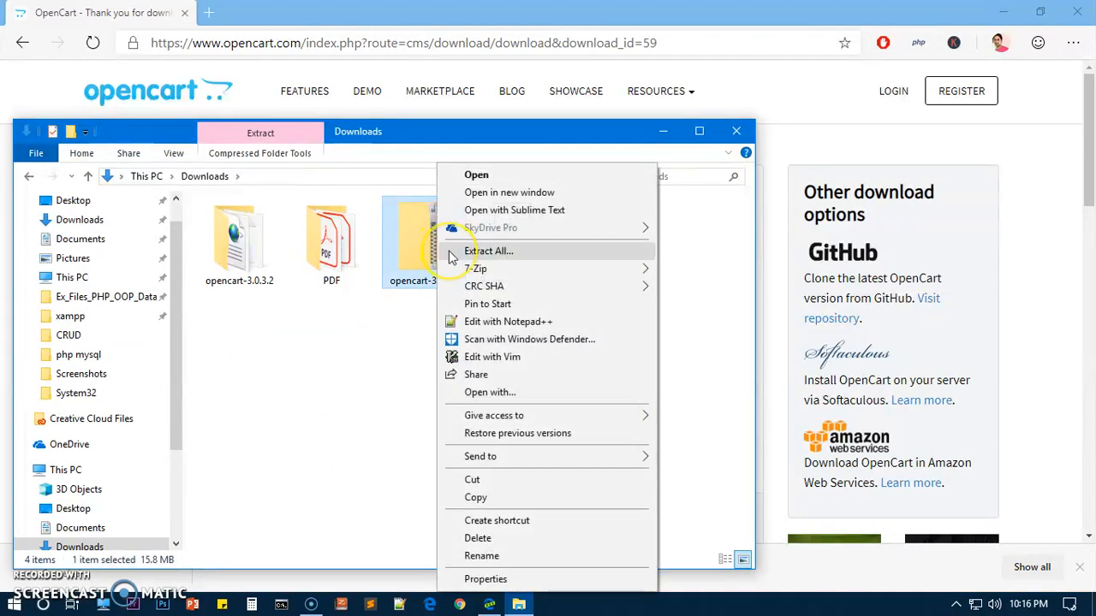
pyautogui.click(452, 256)
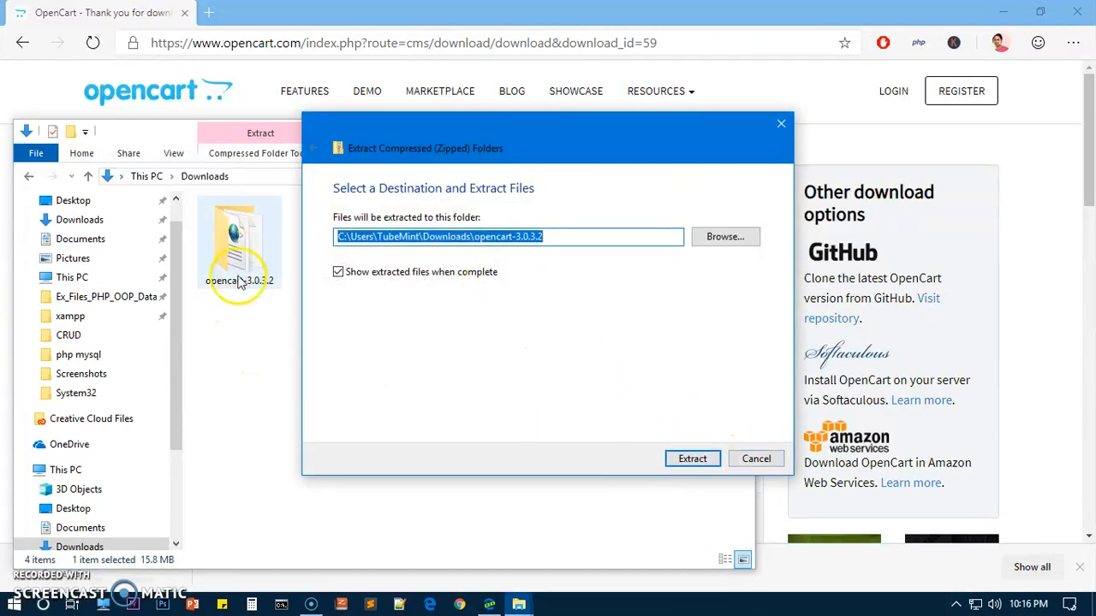
pyautogui.click(757, 460)
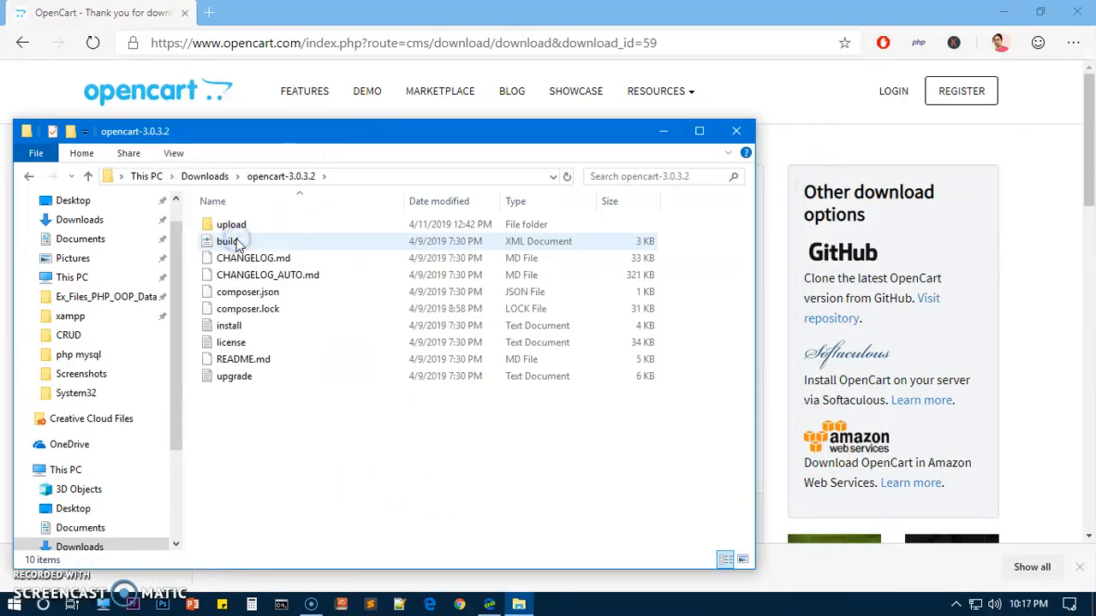
# - Dock the extracted opencart-3.0.3.2 folder window to the right half of the screen, and open and enlarge a second File Explorer window at This PC
pyautogui.moveTo(268, 424); pyautogui.dragTo(383, 214)
pyautogui.moveTo(342, 129); pyautogui.dragTo(1089, 197)
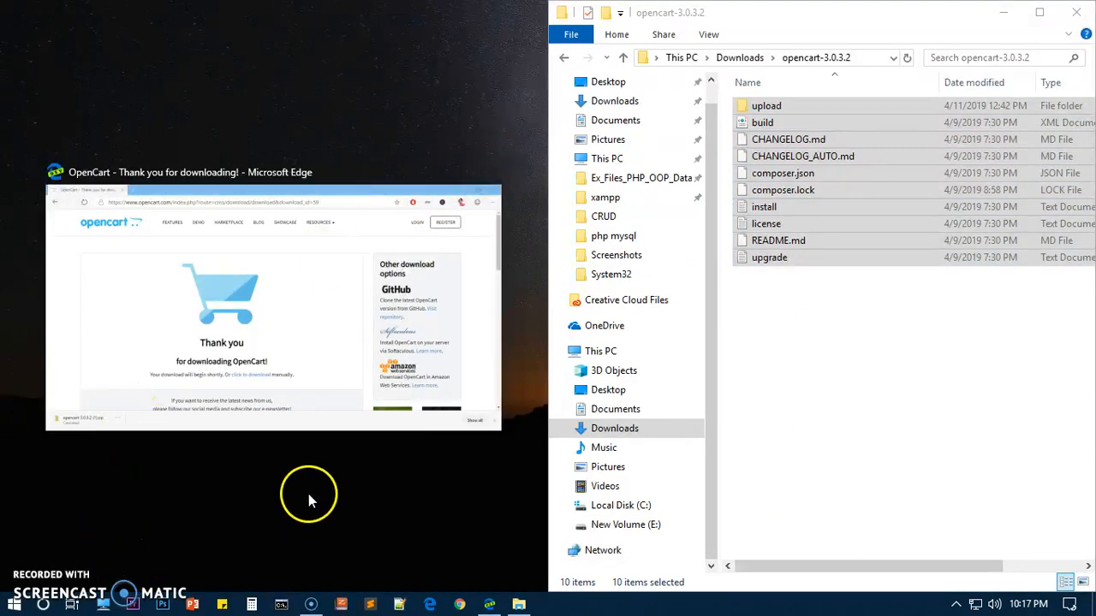
pyautogui.click(101, 603)
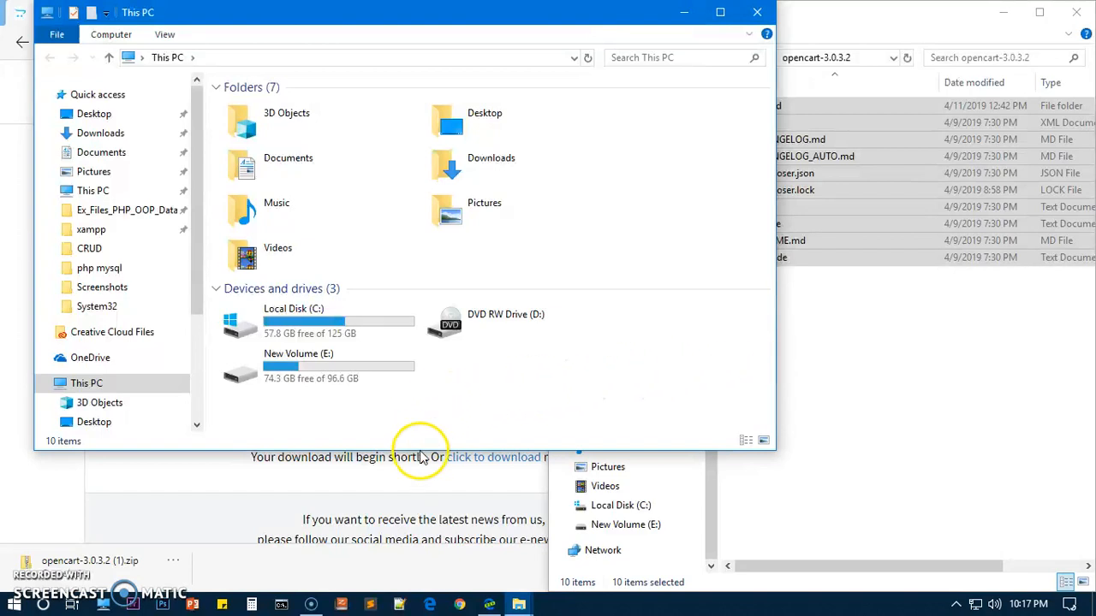
pyautogui.click(87, 387)
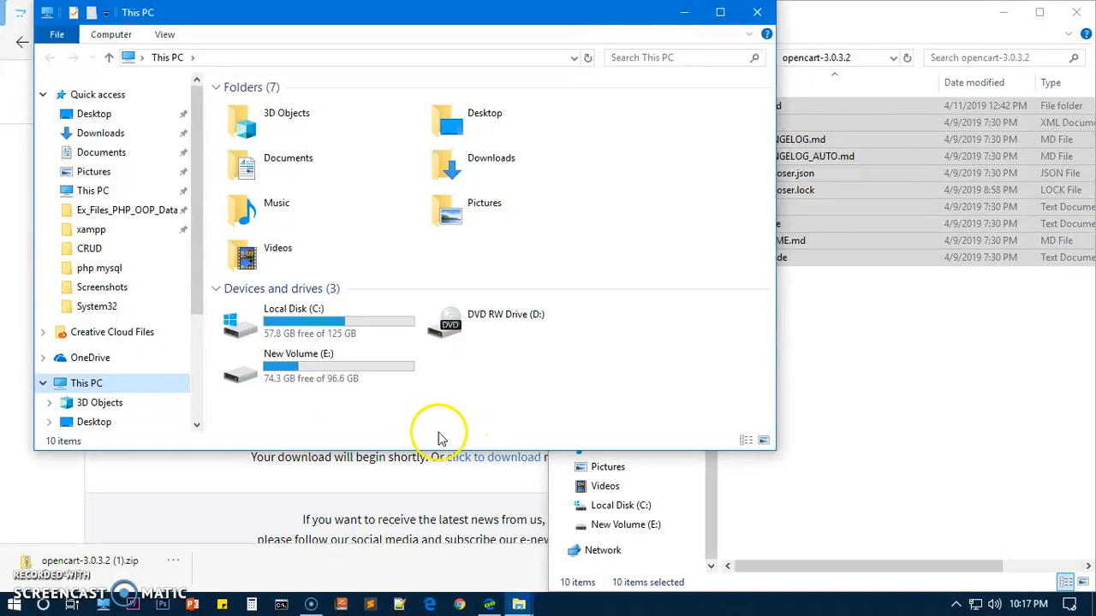
pyautogui.moveTo(409, 448); pyautogui.dragTo(410, 579)
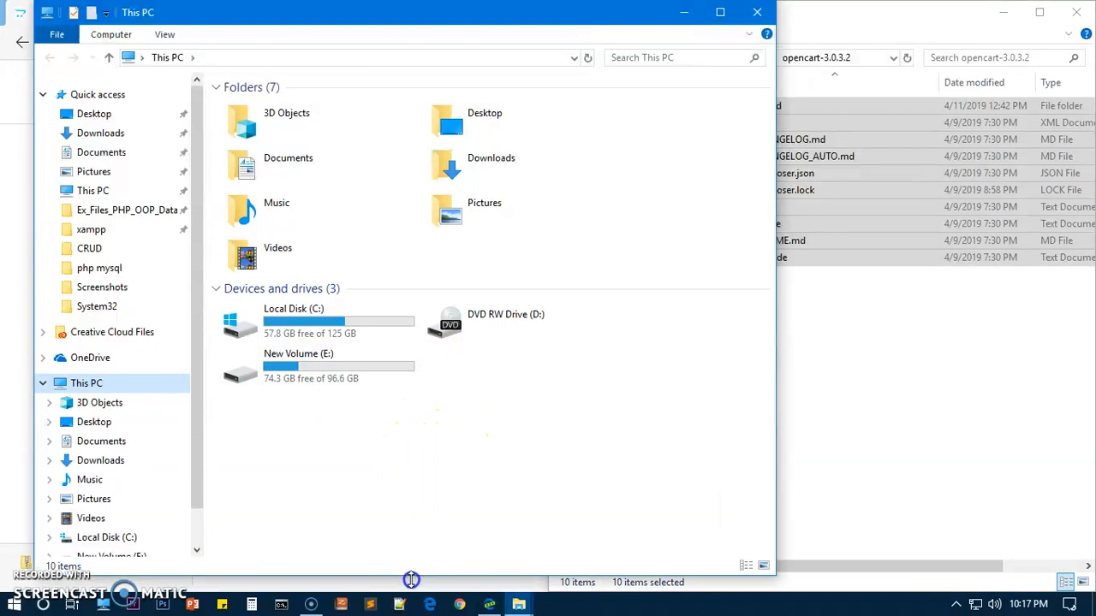
# - Open the htdocs folder inside the xampp folder on Local Disk (C:)
pyautogui.doubleClick(308, 317)
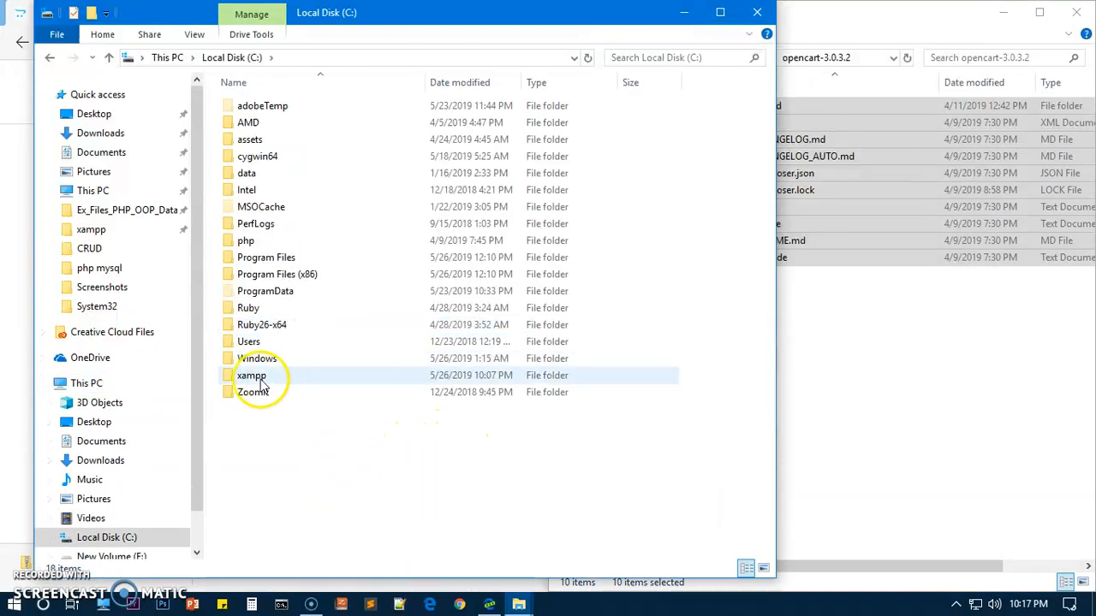
pyautogui.click(332, 381)
pyautogui.doubleClick(375, 383)
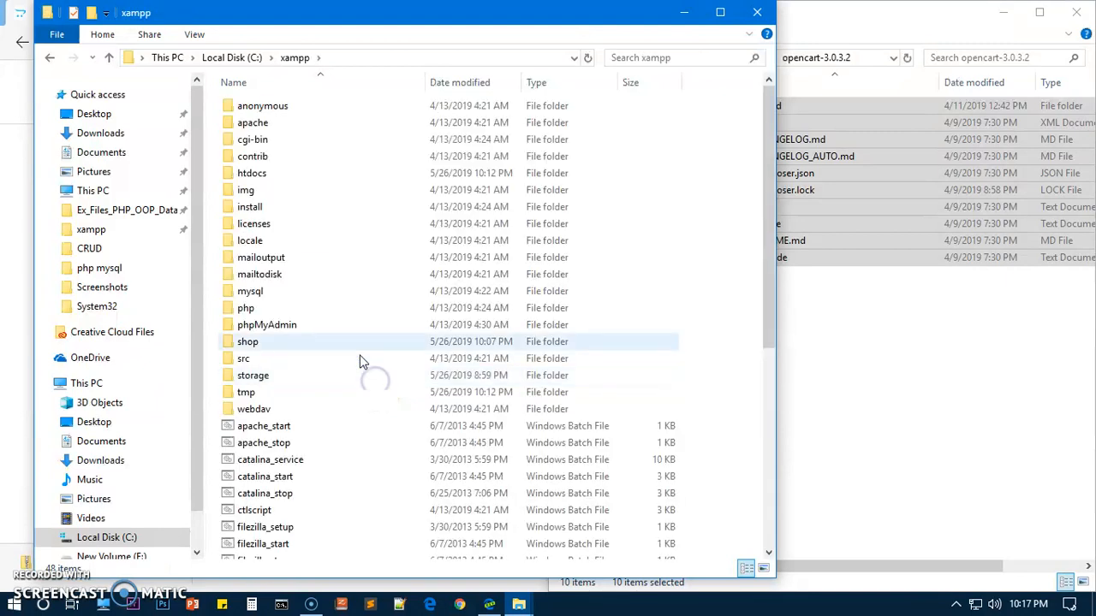
pyautogui.doubleClick(274, 175)
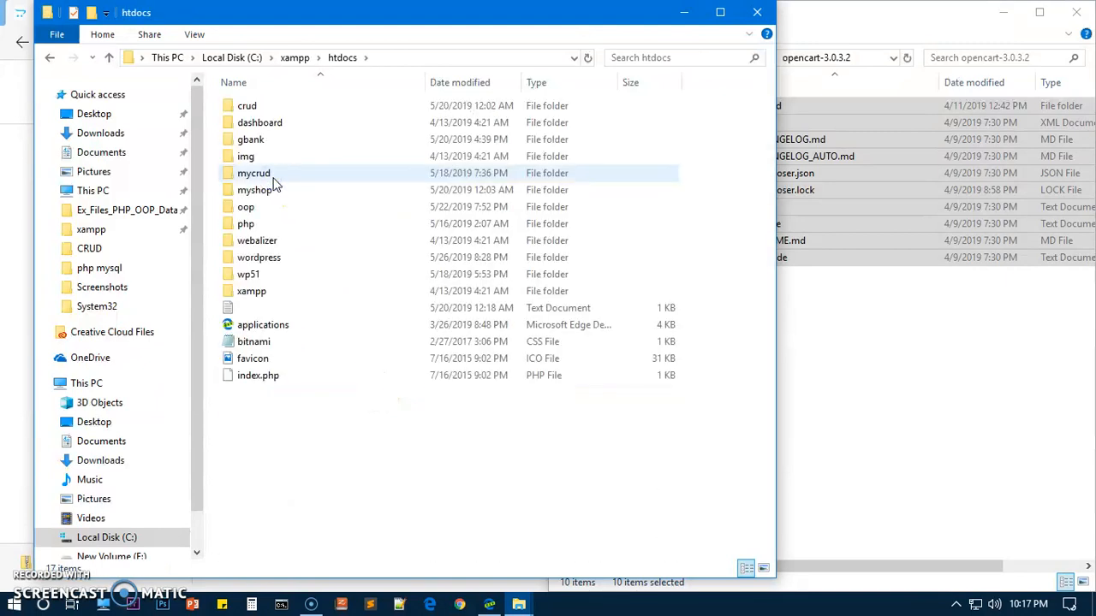
pyautogui.click(274, 430)
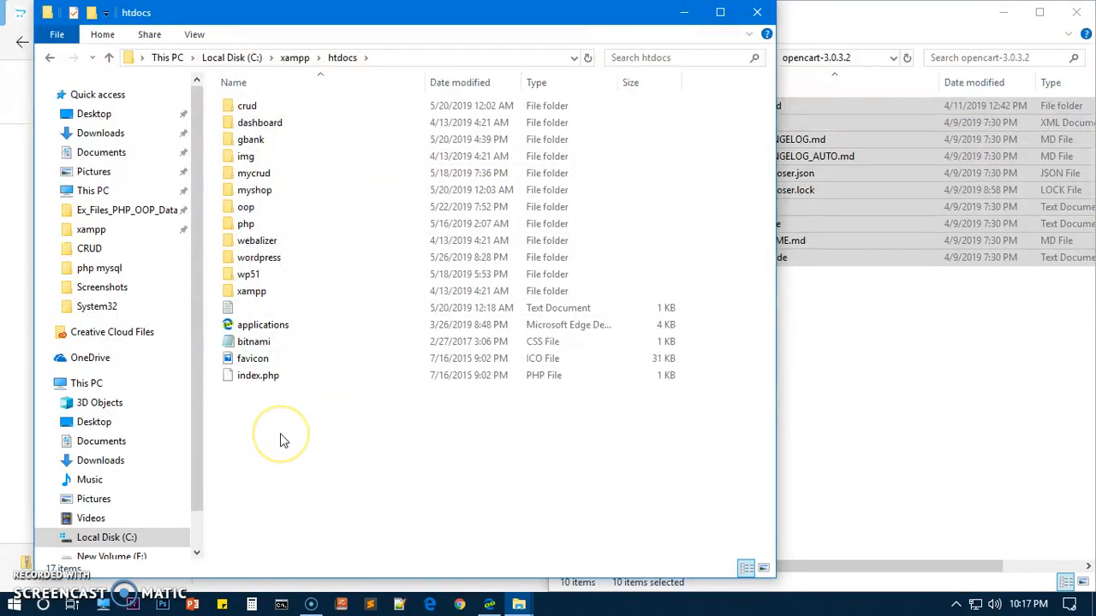
# - Copy the extracted opencart-3.0.3.2 folder from Downloads and paste it into the xampp htdocs folder
pyautogui.click(554, 476)
pyautogui.click(883, 375)
pyautogui.click(267, 470)
pyautogui.click(828, 328)
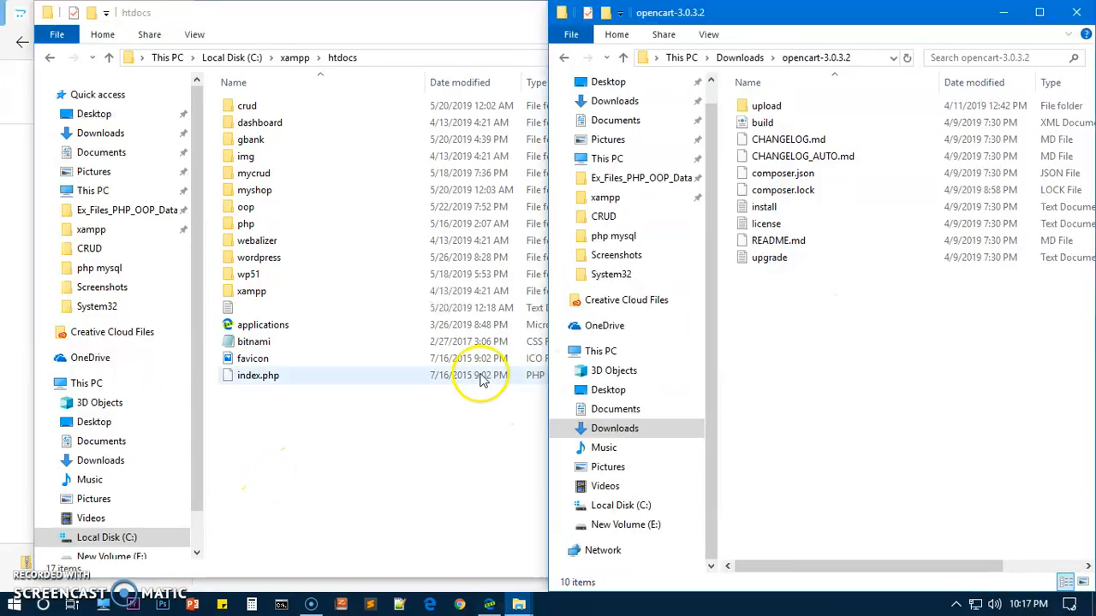
pyautogui.click(562, 60)
pyautogui.click(793, 118)
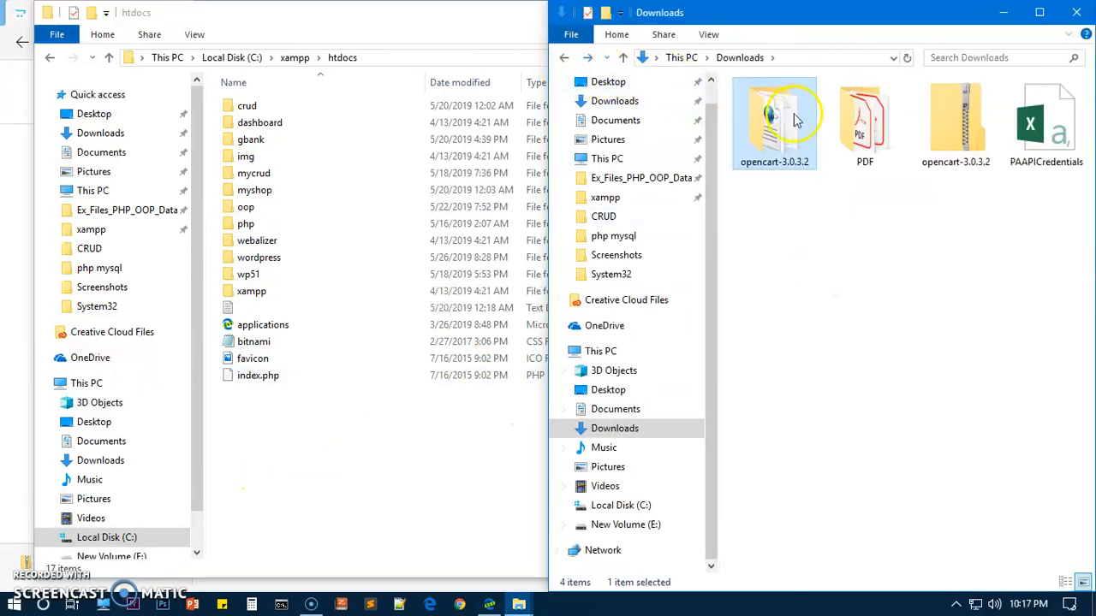
pyautogui.rightClick(779, 144)
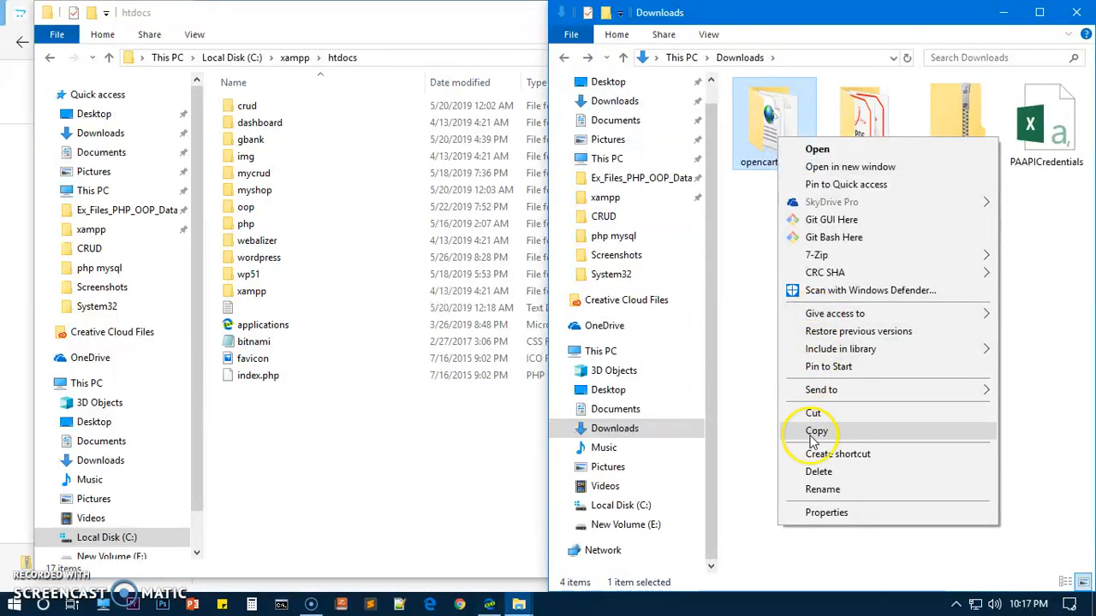
pyautogui.click(811, 434)
pyautogui.rightClick(285, 433)
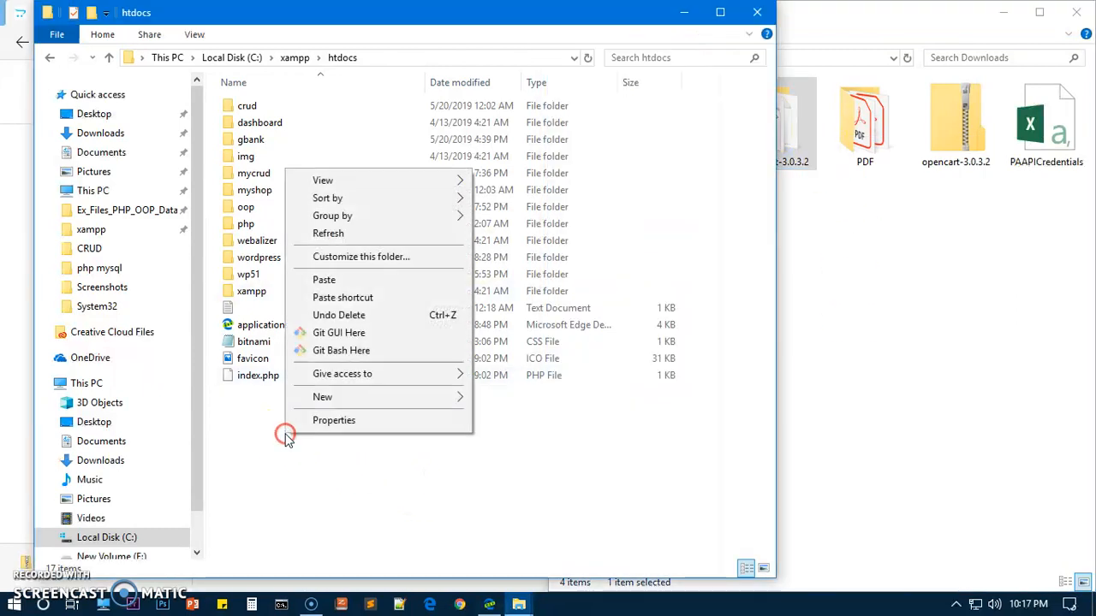
pyautogui.click(322, 280)
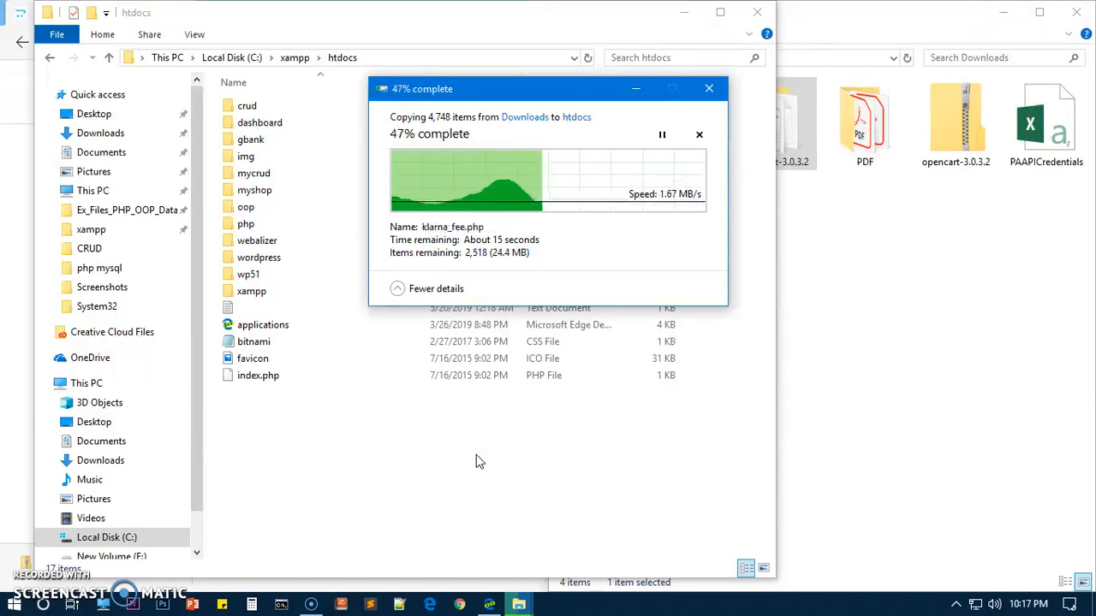
# - Return to the htdocs window and rename the copied opencart-3.0.3.2 folder to opencart
pyautogui.click(491, 606)
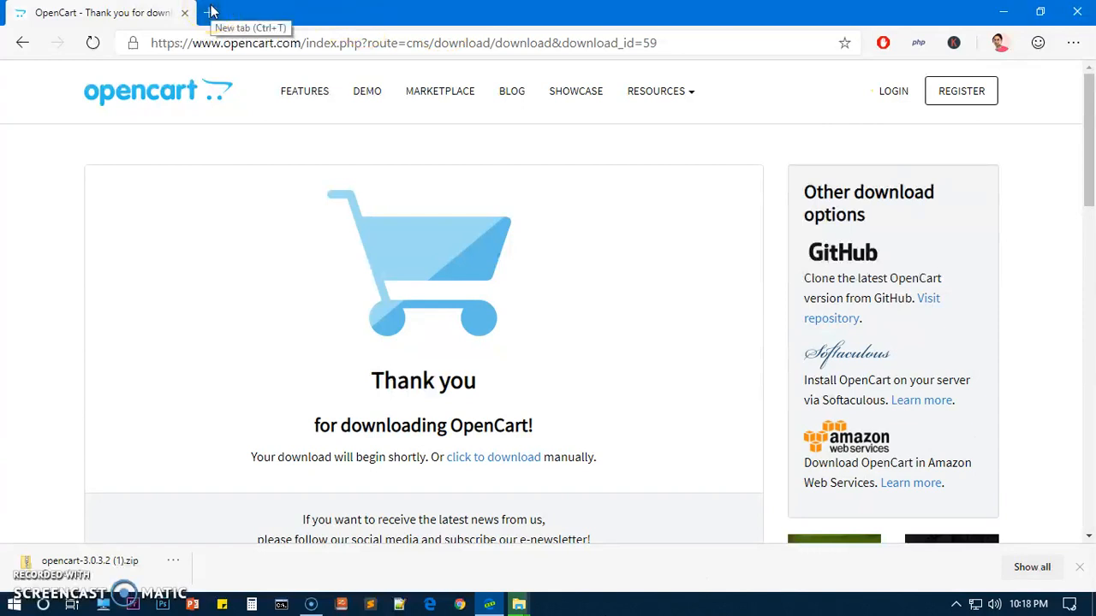
pyautogui.moveTo(519, 603)
pyautogui.click(605, 568)
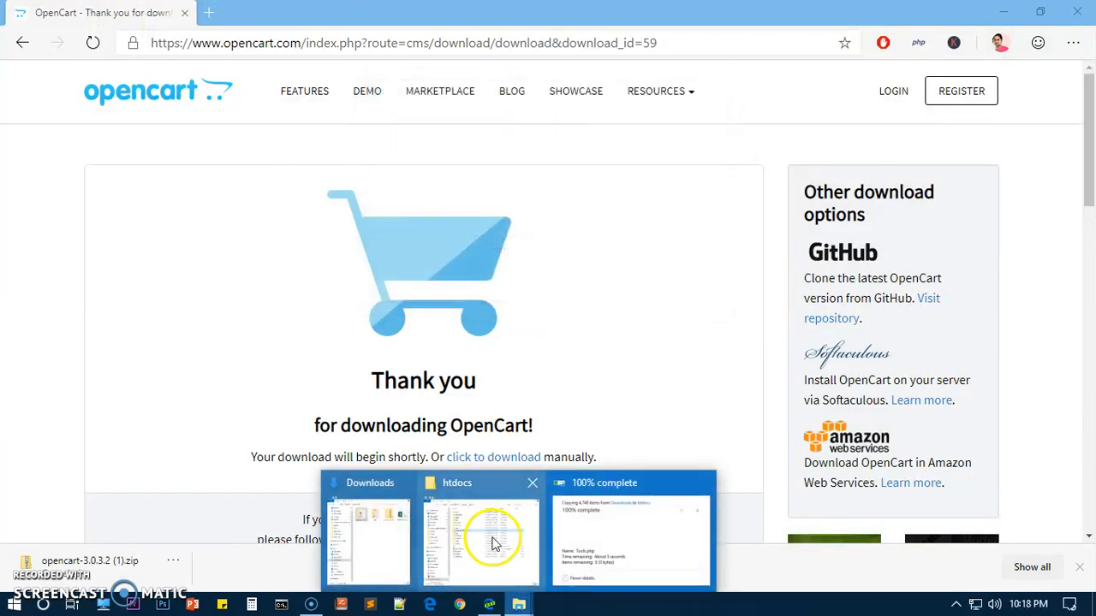
pyautogui.click(500, 550)
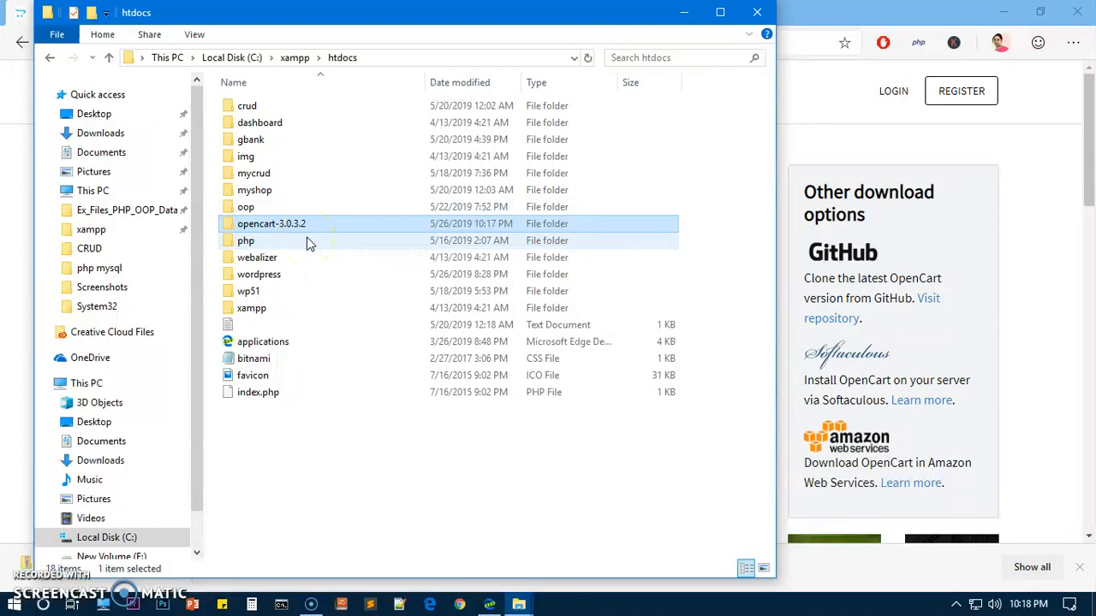
pyautogui.press('F2')
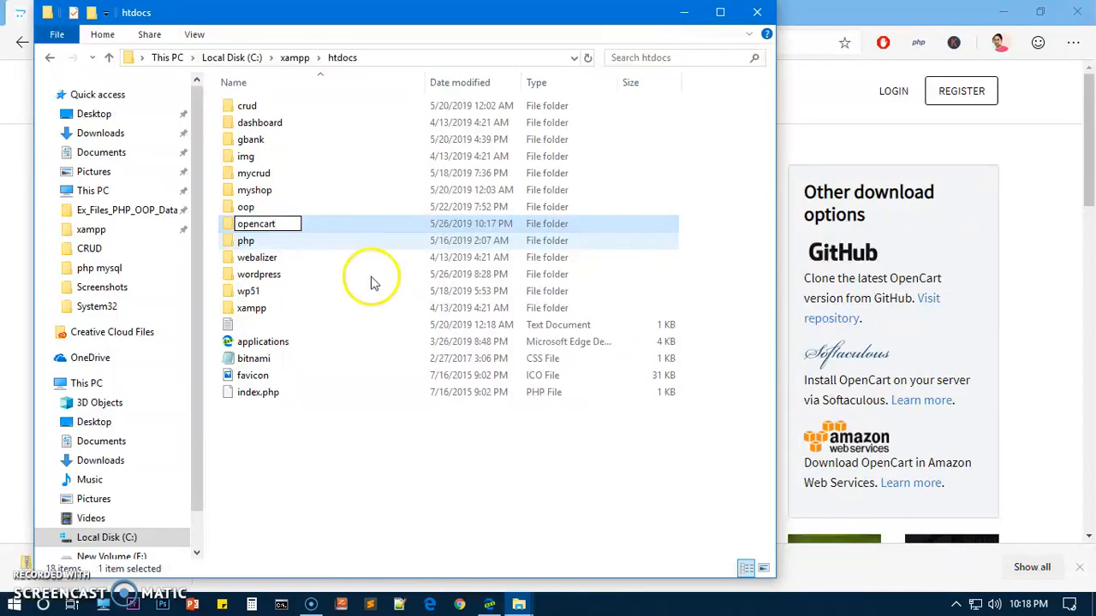
pyautogui.click(315, 497)
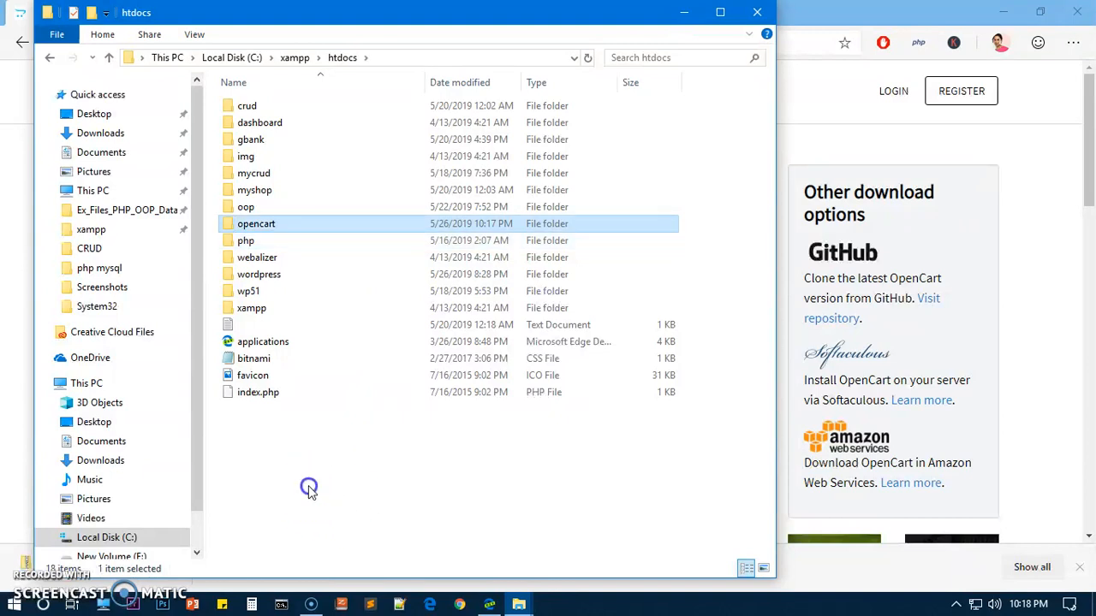
# - Open the upload subfolder of the opencart folder to view its contents, and minimize the window
pyautogui.doubleClick(274, 225)
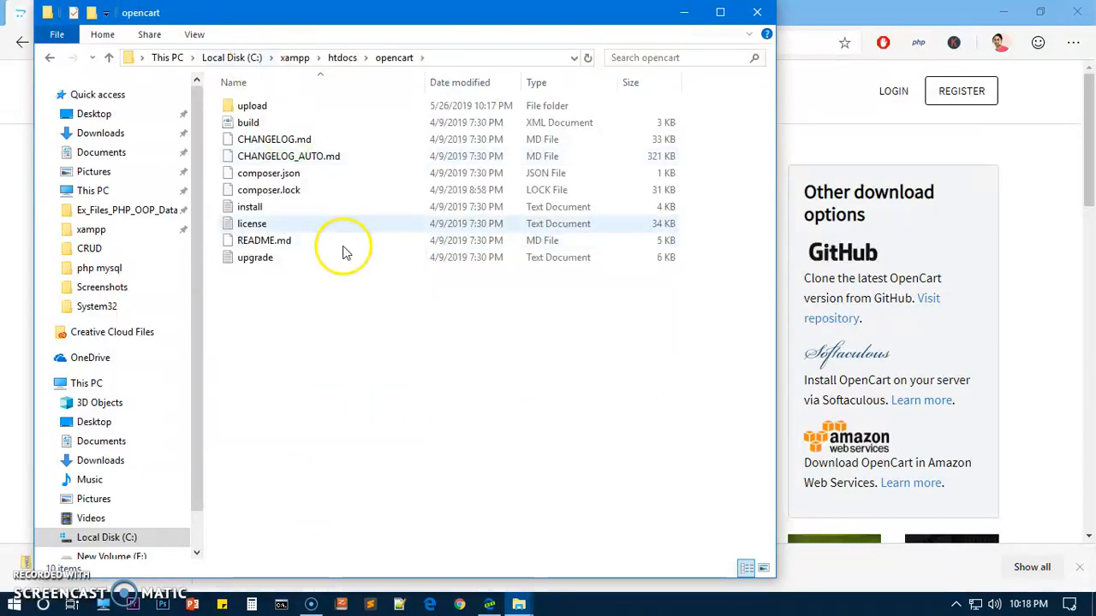
pyautogui.doubleClick(274, 105)
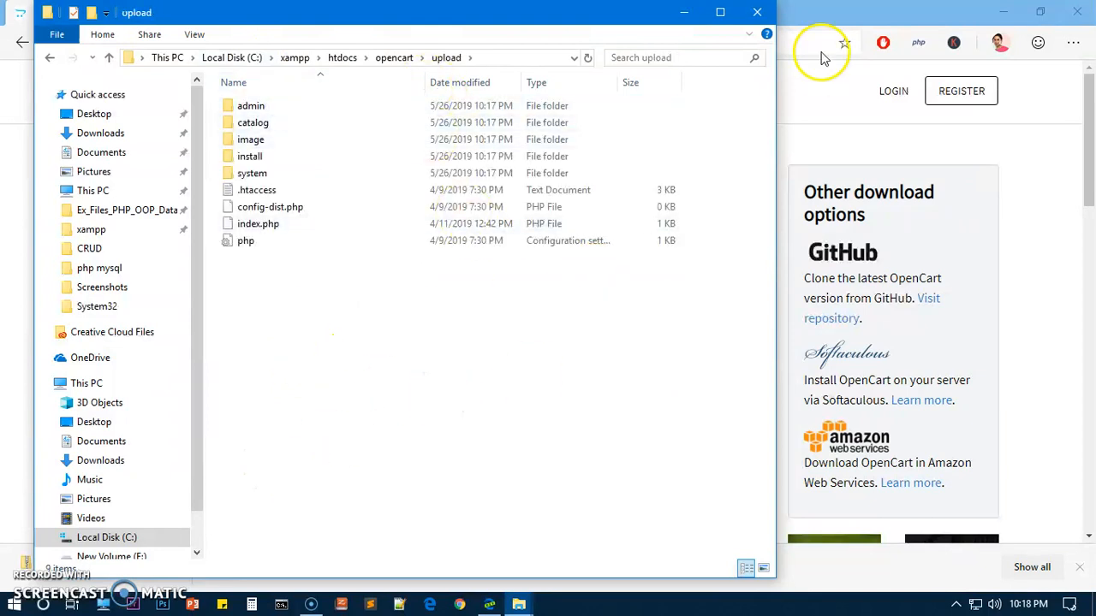
pyautogui.click(689, 16)
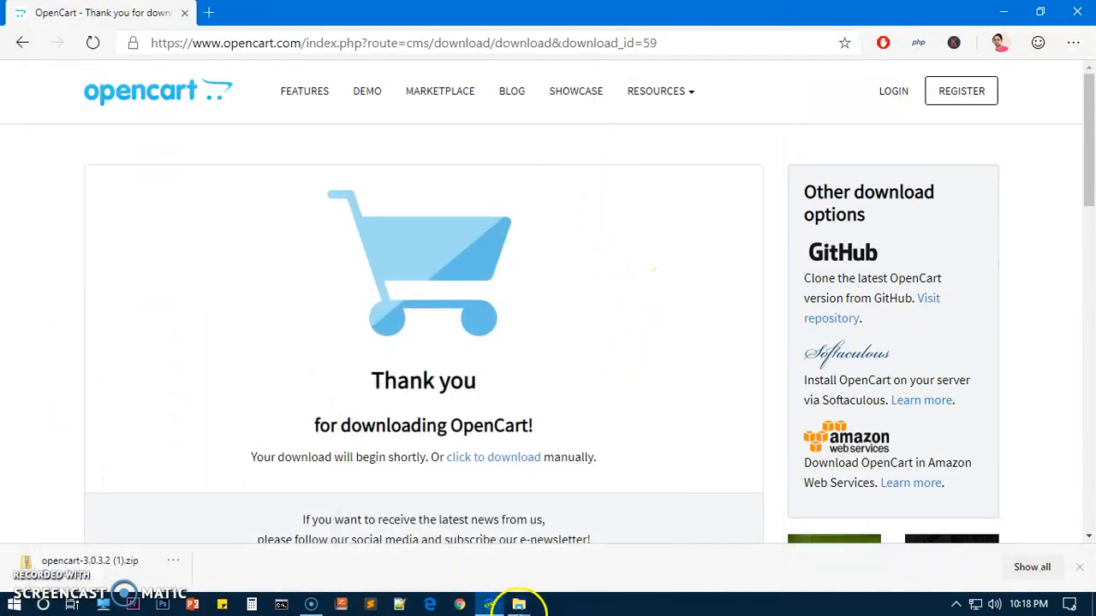
# - Switch to the Downloads window and browse to the opencart folder under Local Disk (C:), xampp, htdocs to check its location
pyautogui.moveTo(524, 604)
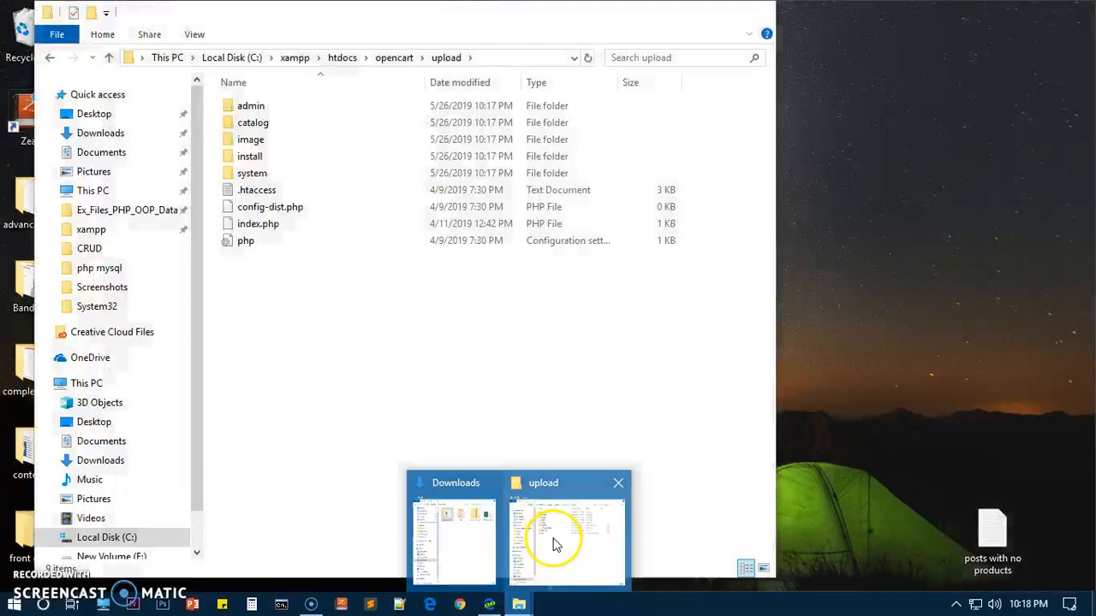
pyautogui.click(454, 539)
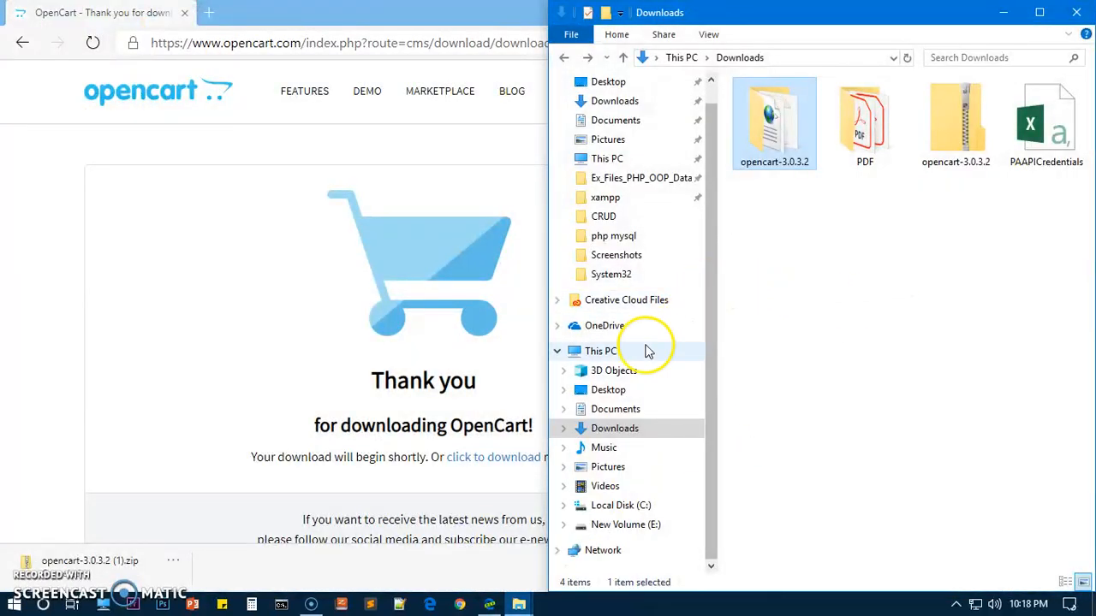
pyautogui.click(608, 351)
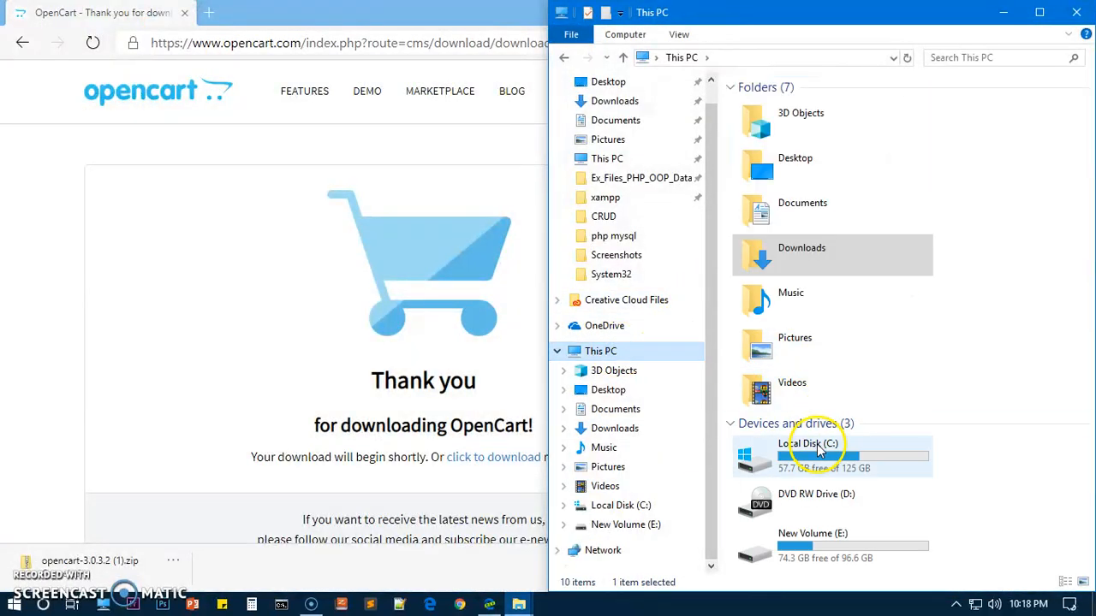
pyautogui.doubleClick(820, 452)
pyautogui.moveTo(901, 24); pyautogui.dragTo(678, 76)
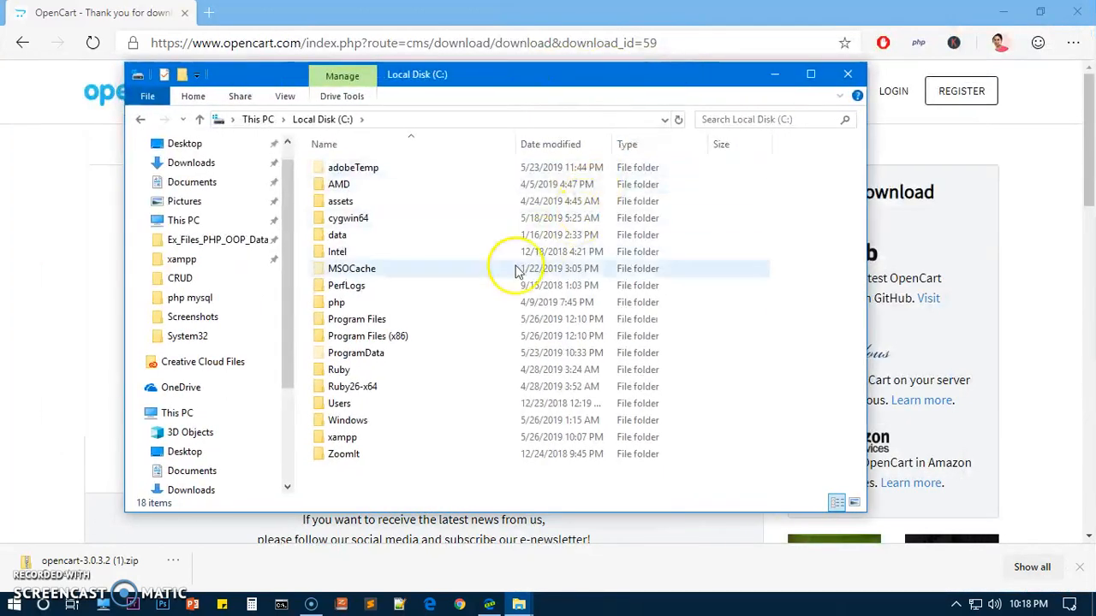
pyautogui.doubleClick(379, 438)
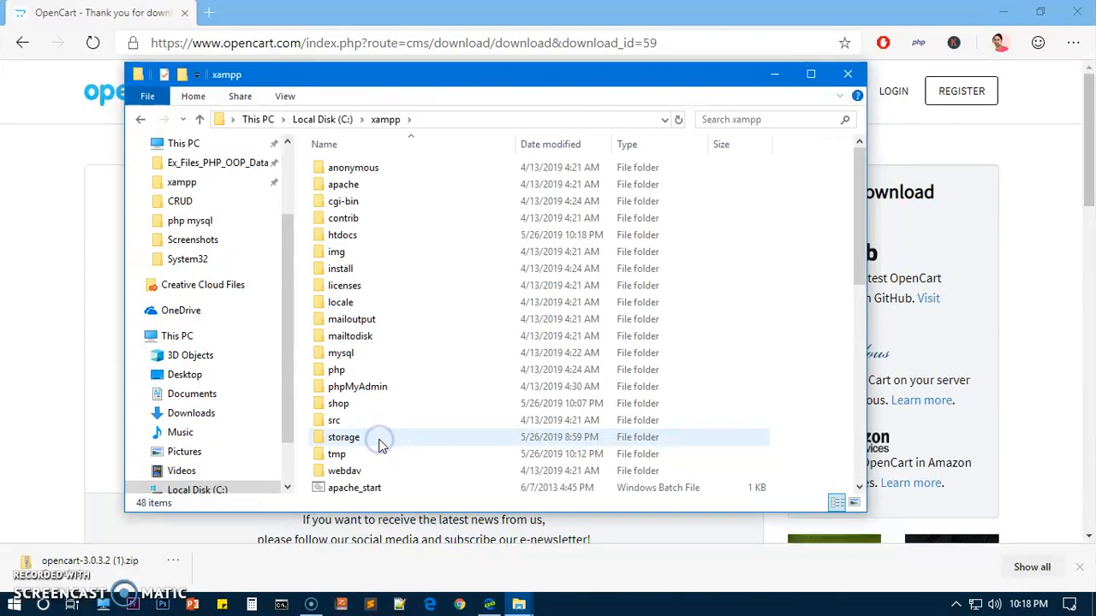
pyautogui.doubleClick(385, 235)
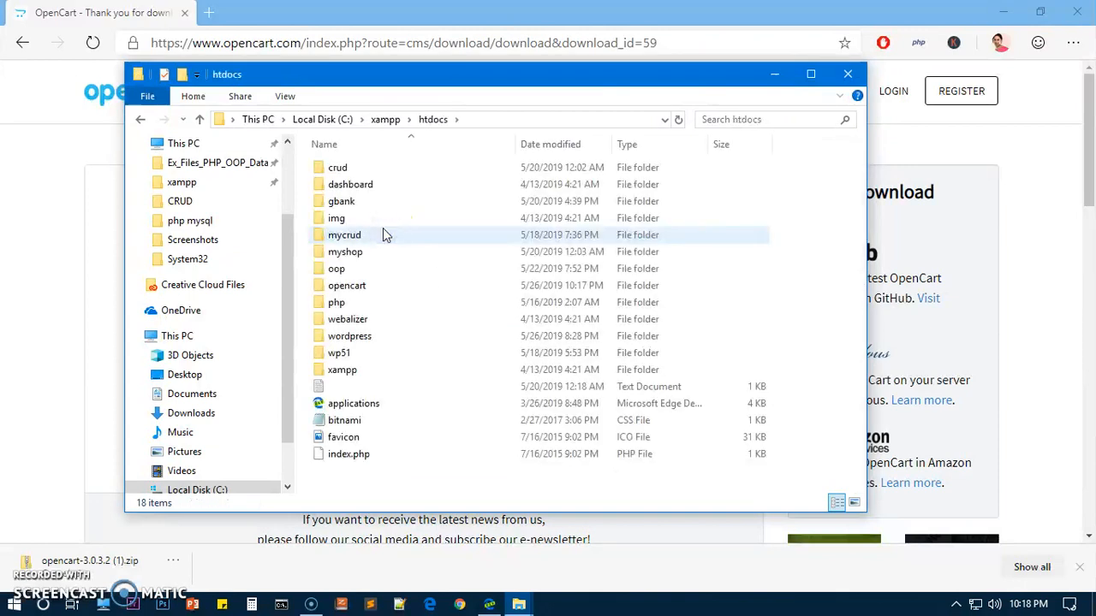
pyautogui.doubleClick(352, 287)
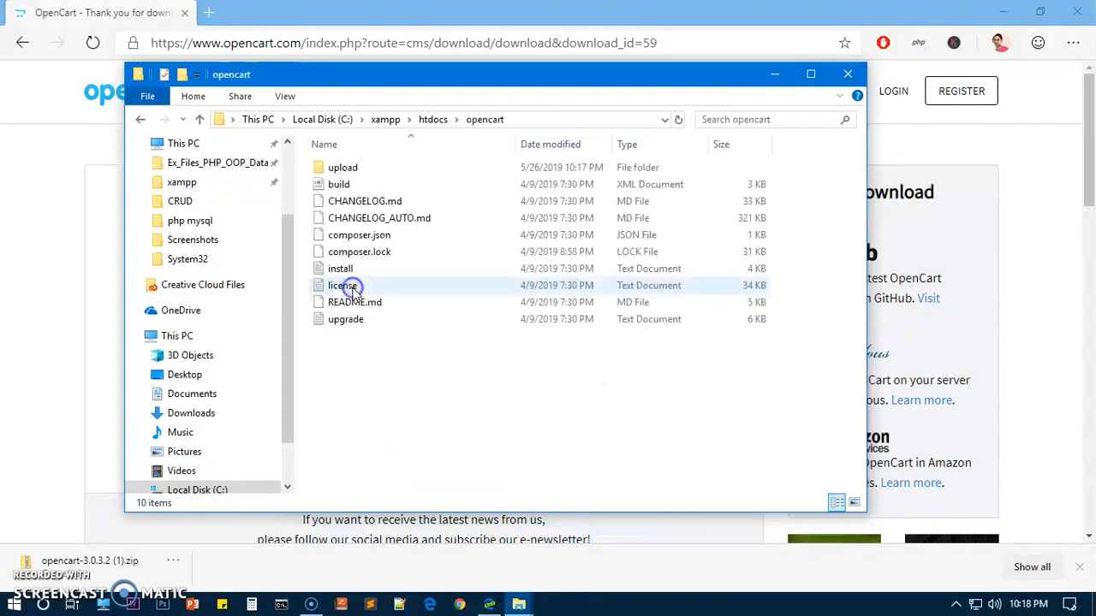
# - Return to the browser and load localhost/opencart in place of the OpenCart download page
pyautogui.click(330, 47)
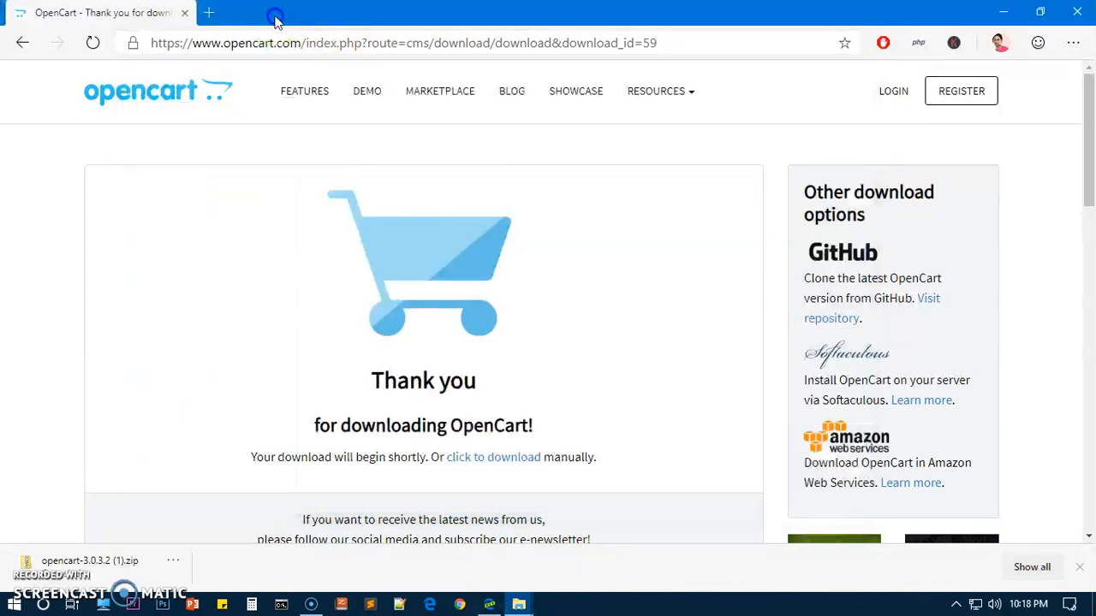
pyautogui.click(286, 47)
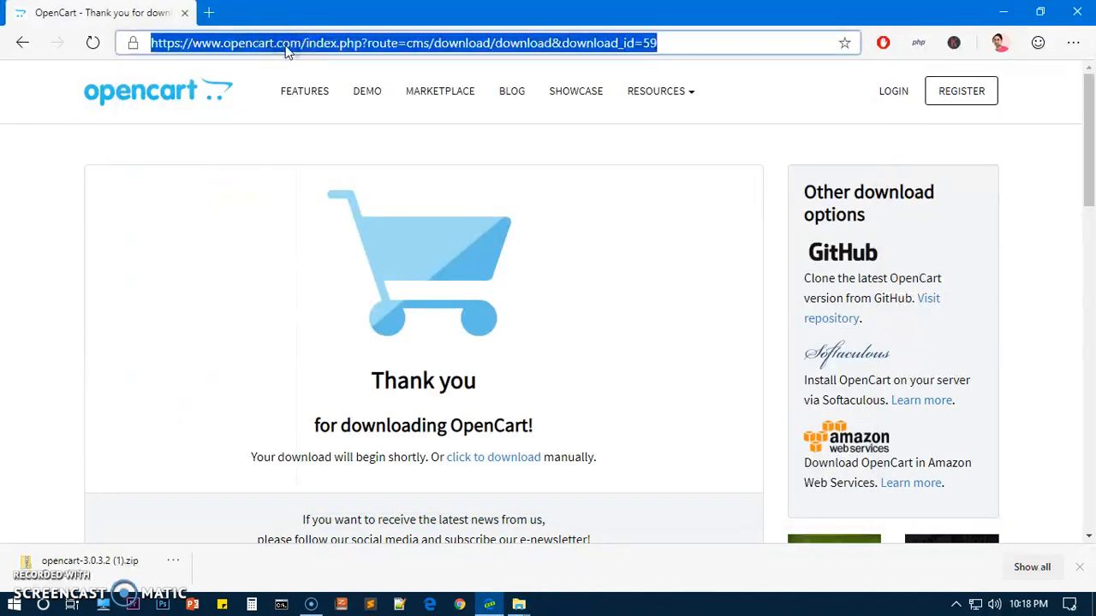
pyautogui.write('localhost/wp5/')
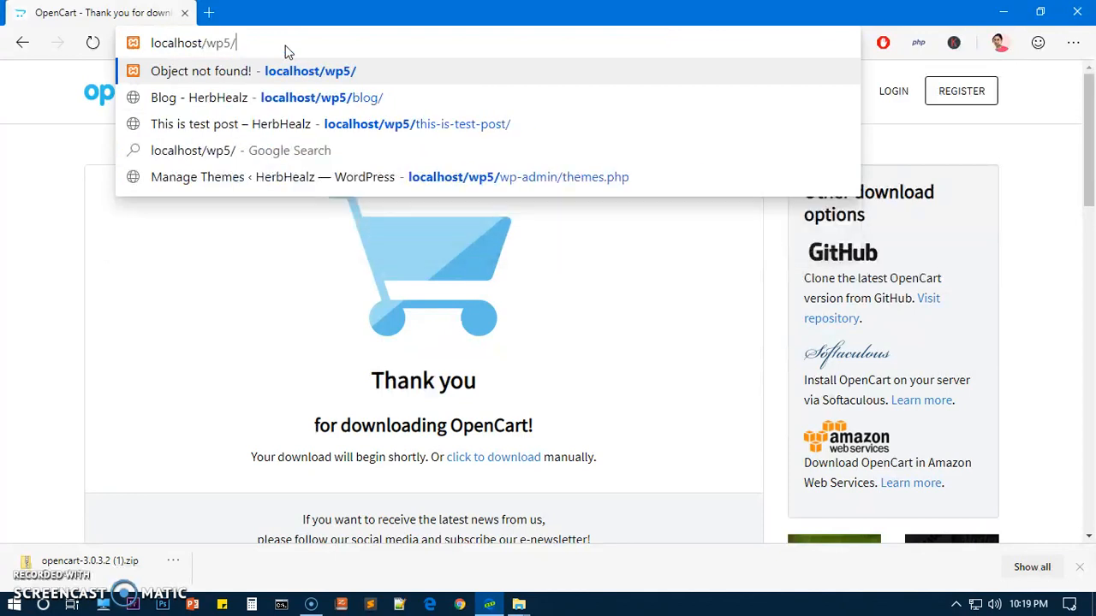
pyautogui.press('BackSpace')
pyautogui.press('BackSpace')
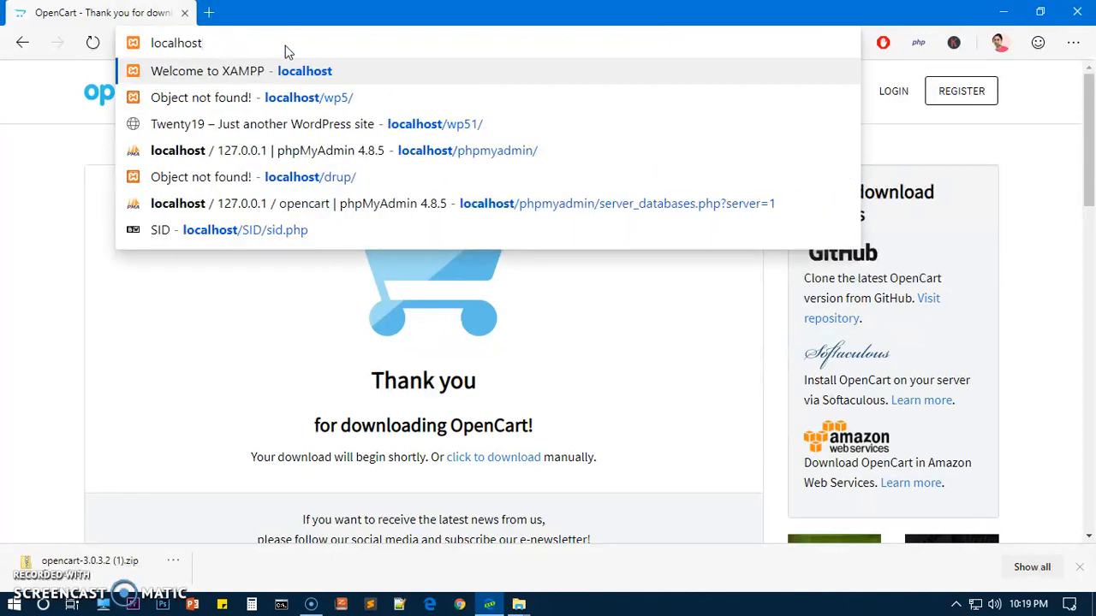
pyautogui.write('open')
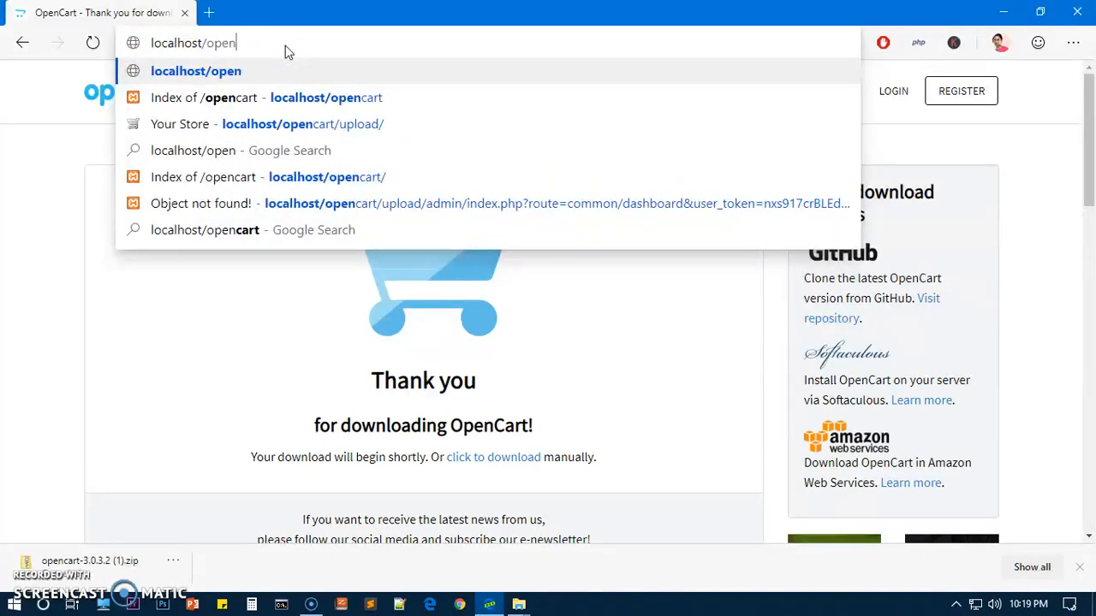
pyautogui.write('cart')
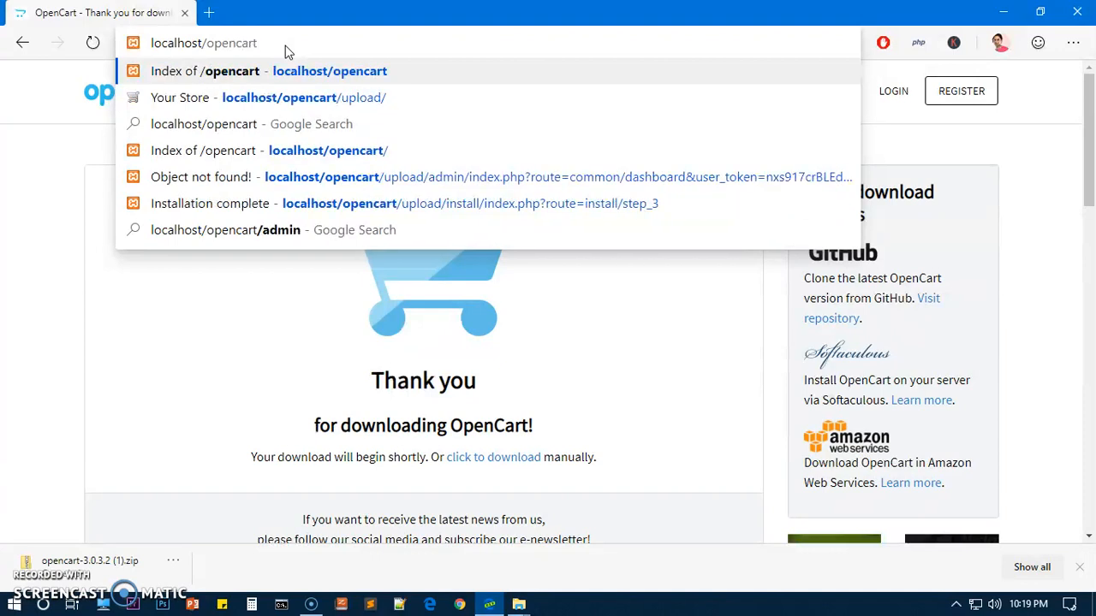
pyautogui.press('Return')
# - Open phpMyAdmin at localhost/phpmyadmin in a new browser tab
pyautogui.click(209, 12)
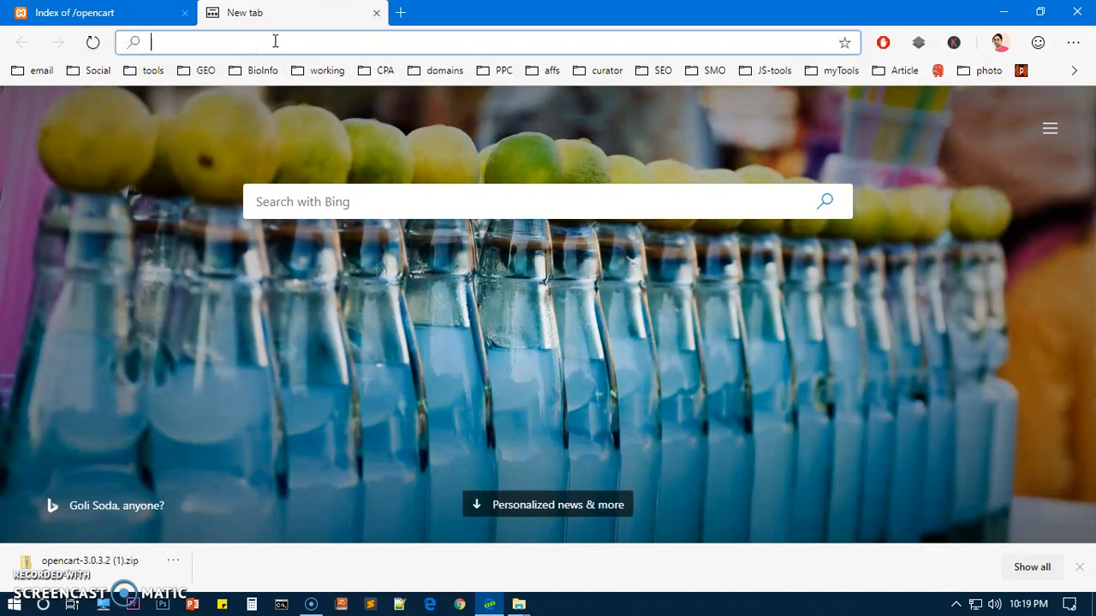
pyautogui.write('lo')
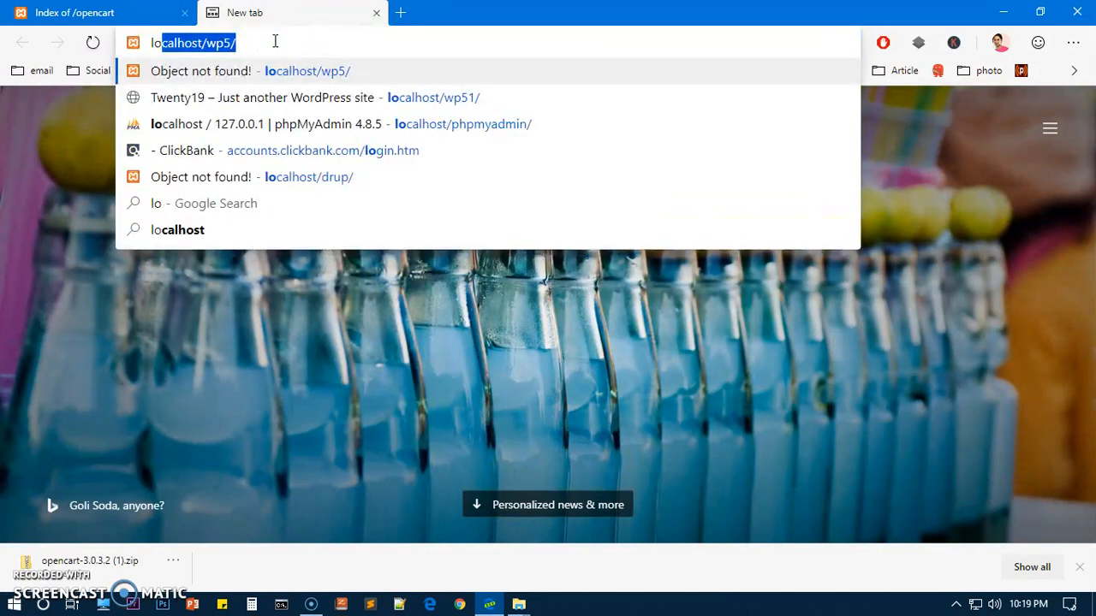
pyautogui.press('End')
pyautogui.press('BackSpace')
pyautogui.press('BackSpace')
pyautogui.press('BackSpace')
pyautogui.press('BackSpace')
pyautogui.press('BackSpace')
pyautogui.press('Return')
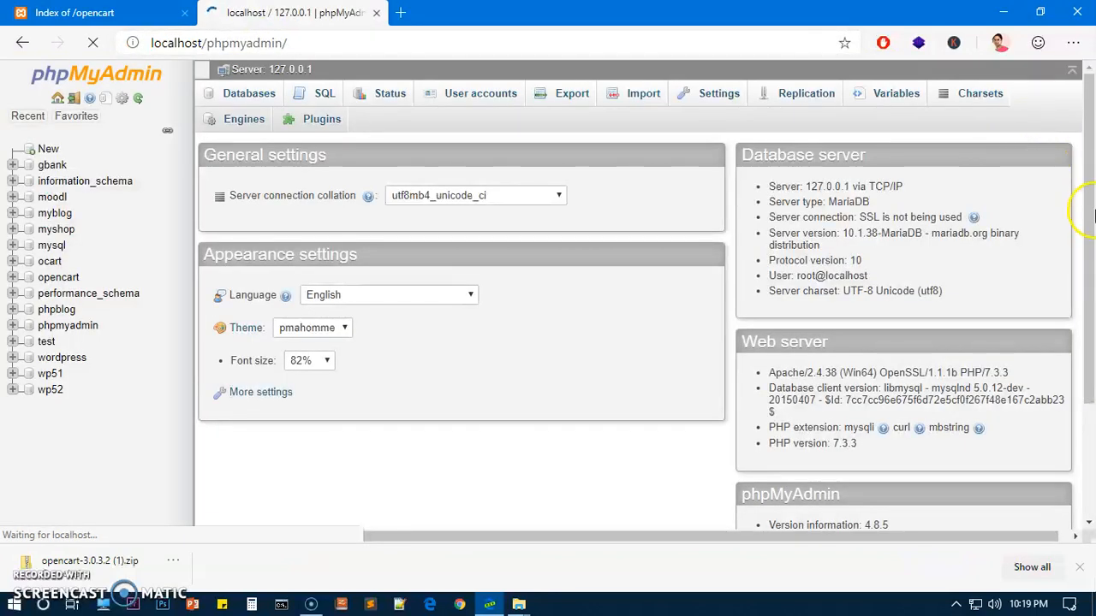
# - Create a new database named openshop with the collation left at the unspecified Collation option
pyautogui.click(27, 117)
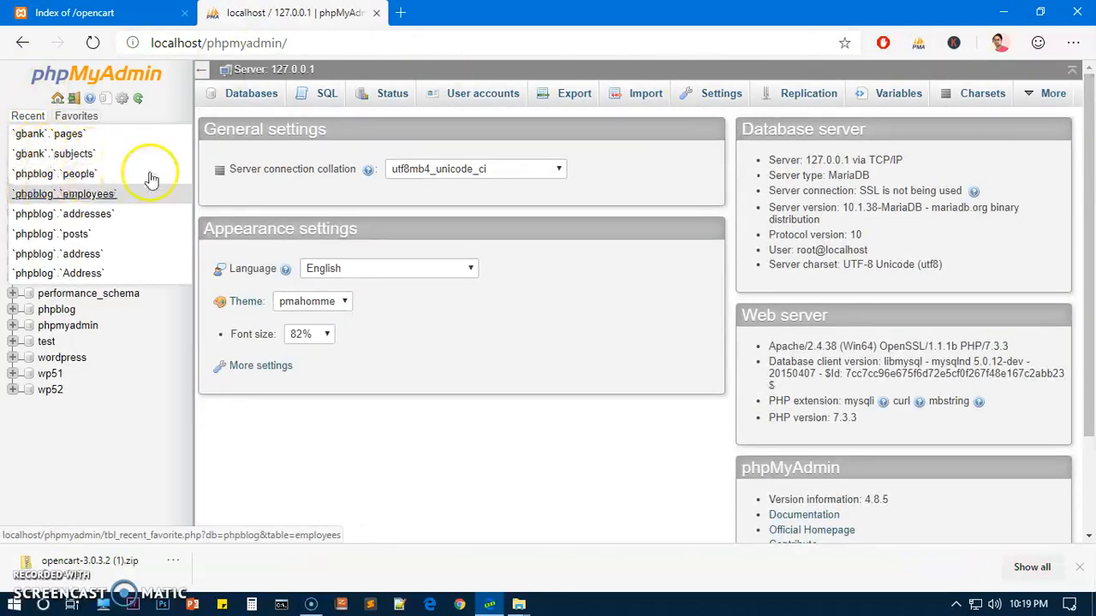
pyautogui.click(47, 150)
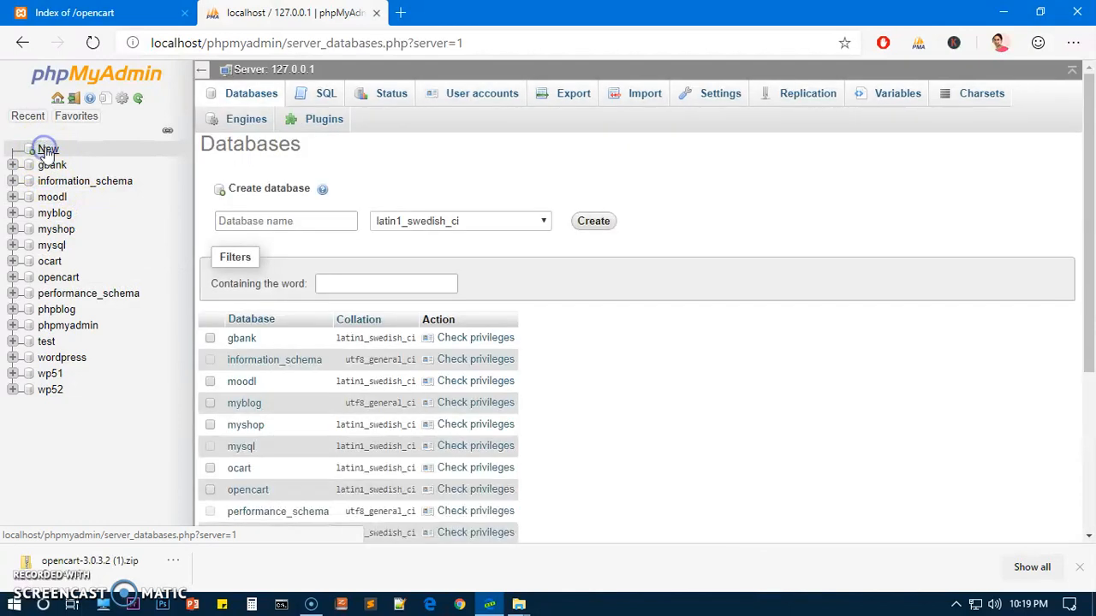
pyautogui.click(292, 222)
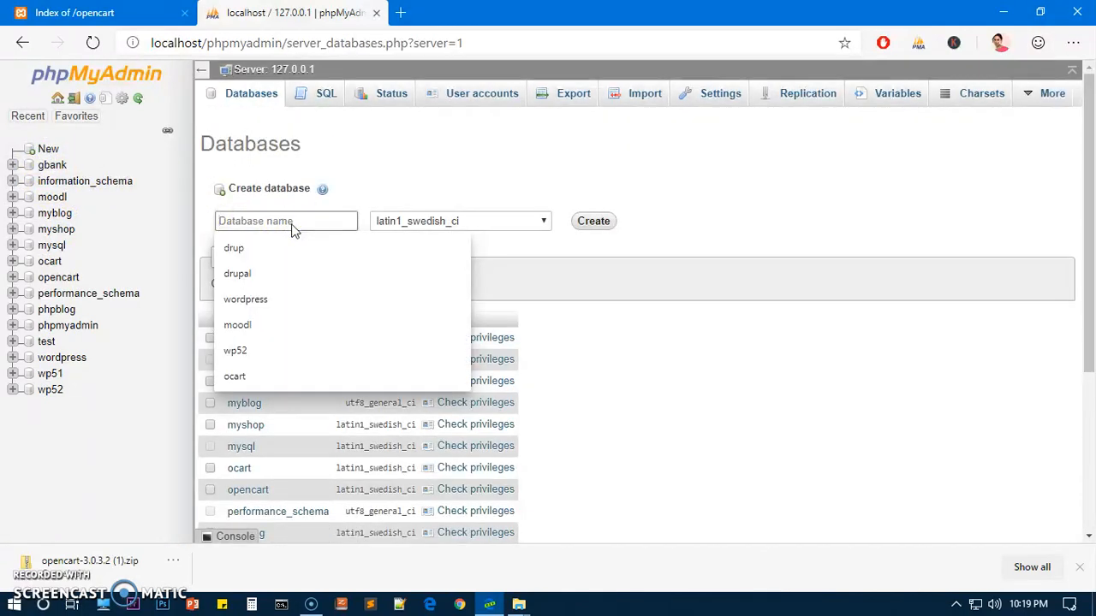
pyautogui.write('o')
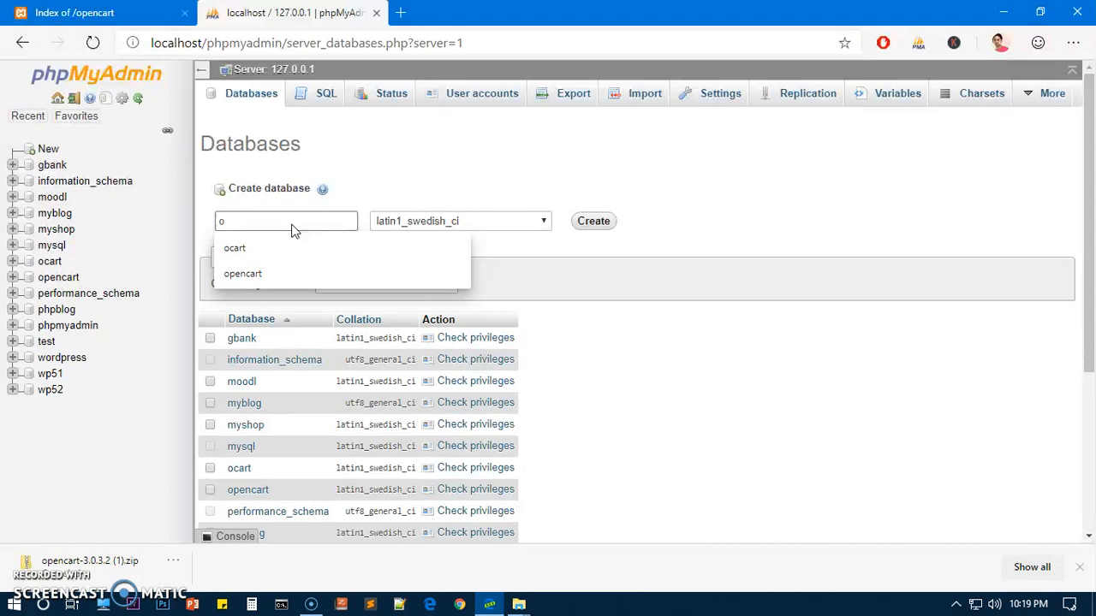
pyautogui.write('penshop')
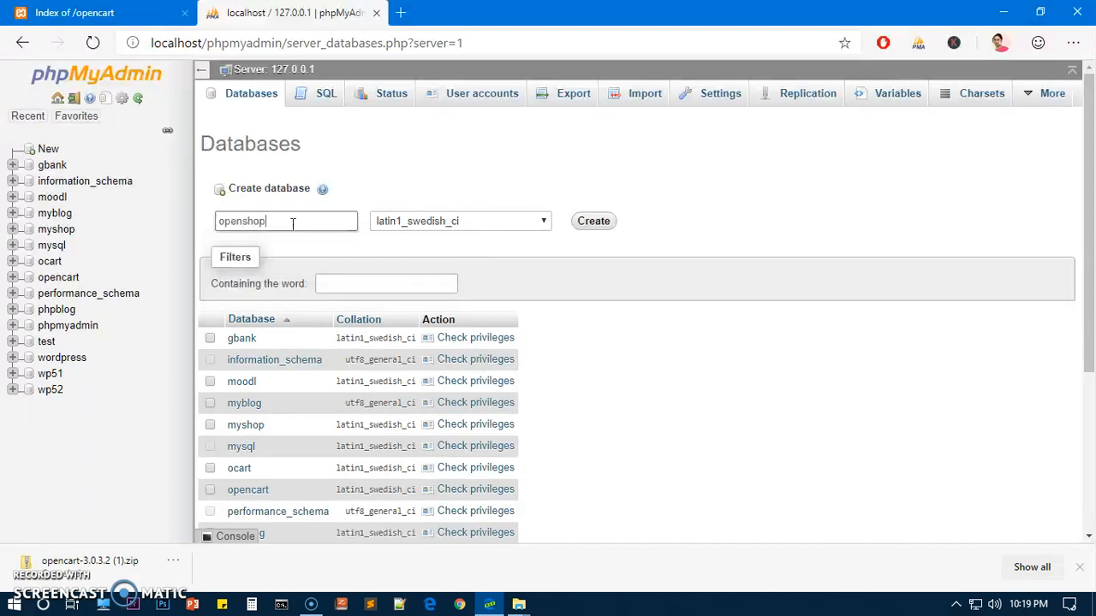
pyautogui.click(420, 220)
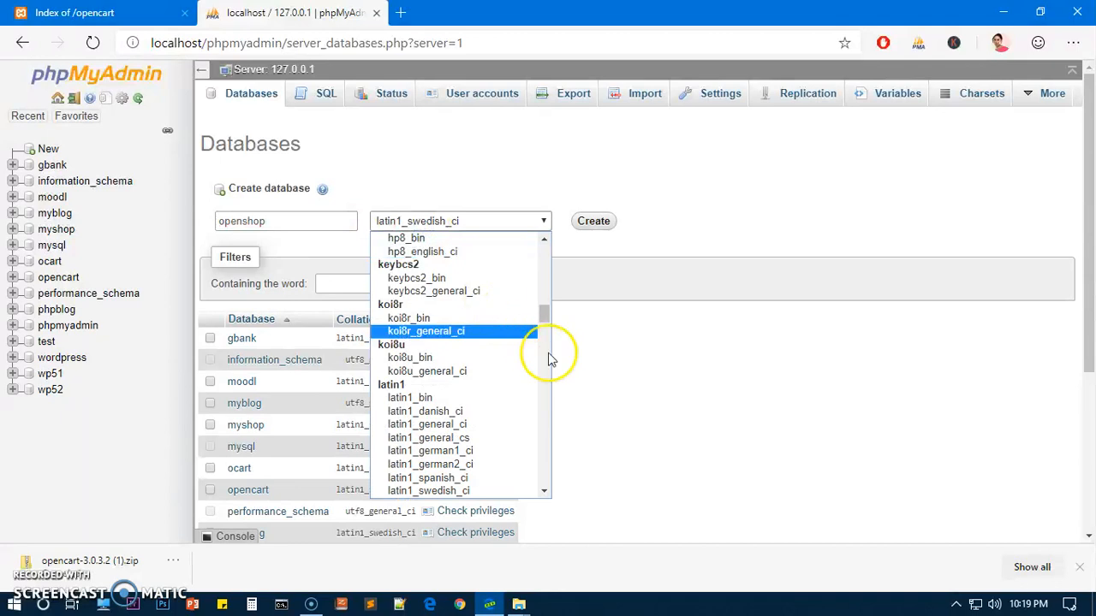
pyautogui.moveTo(548, 311); pyautogui.dragTo(543, 246)
pyautogui.click(403, 237)
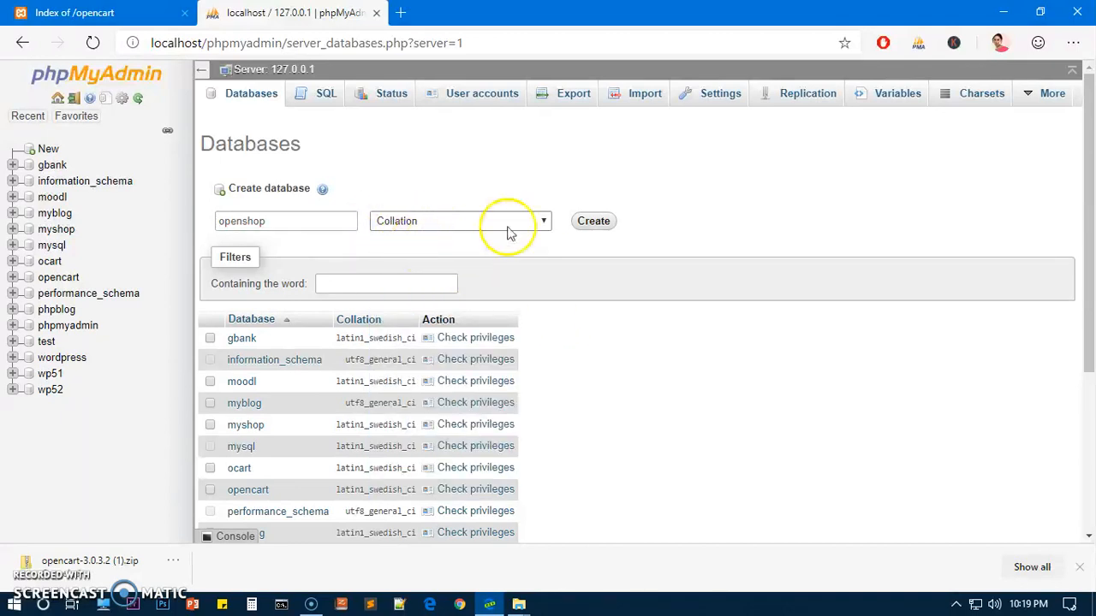
pyautogui.click(599, 225)
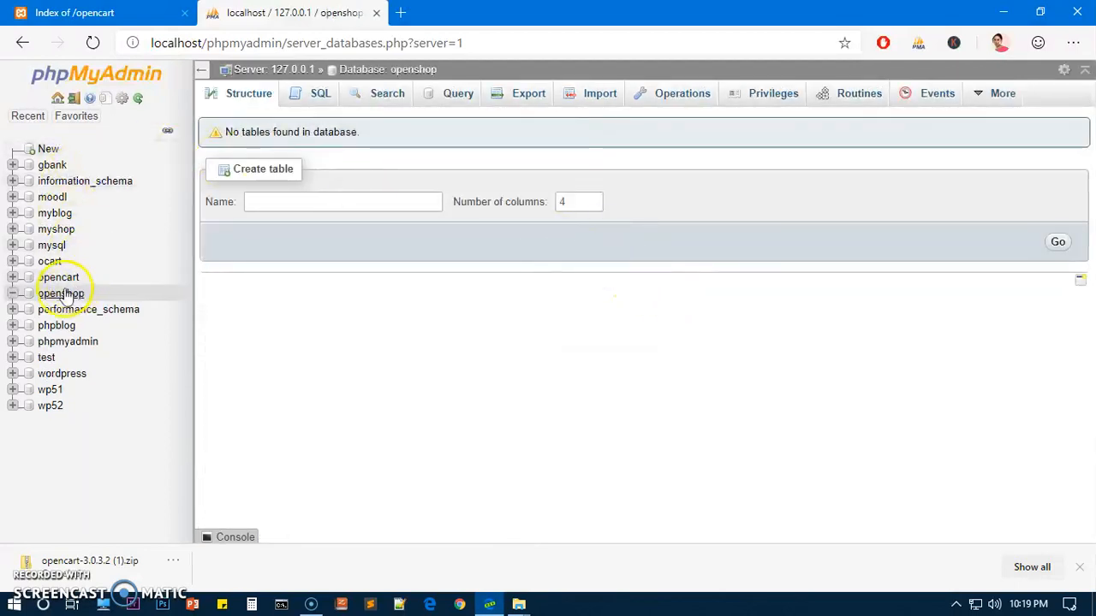
# - View which users have privileges on the openshop database, and close the phpMyAdmin tab
pyautogui.click(61, 294)
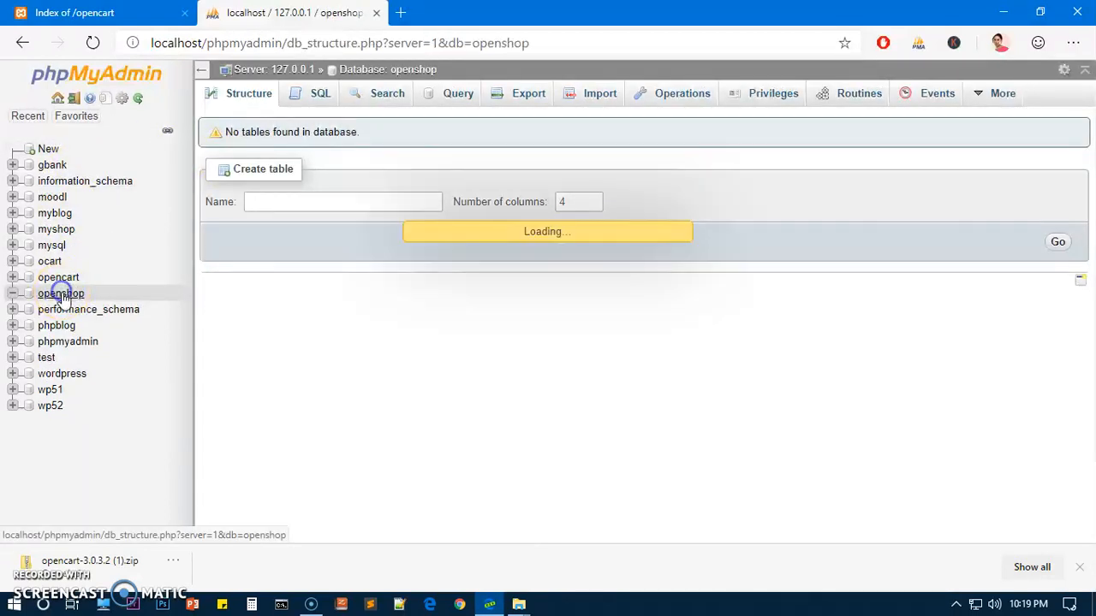
pyautogui.click(777, 95)
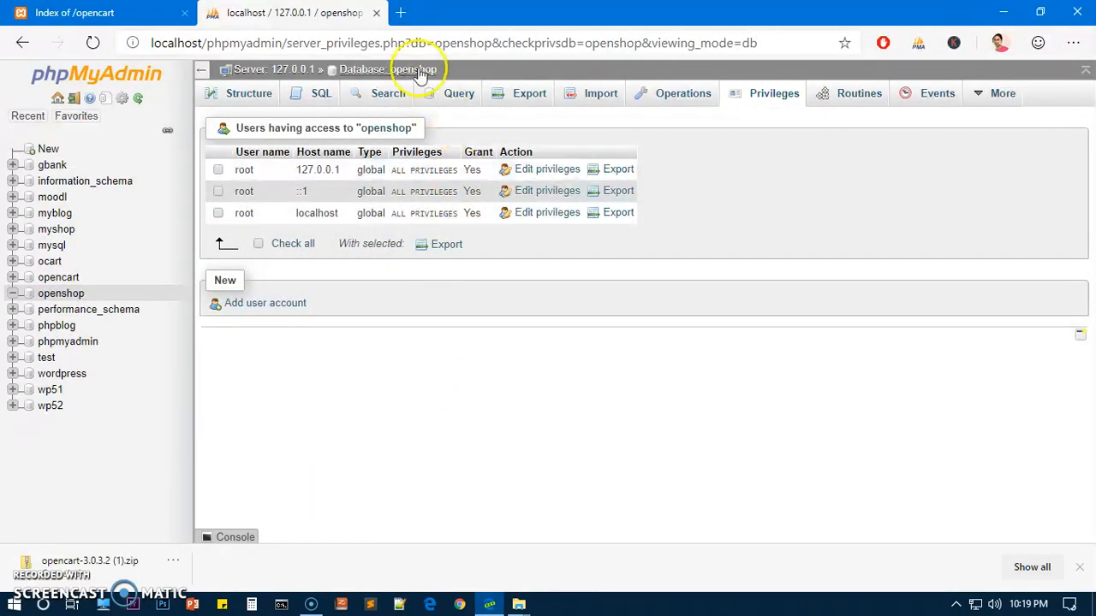
pyautogui.click(375, 12)
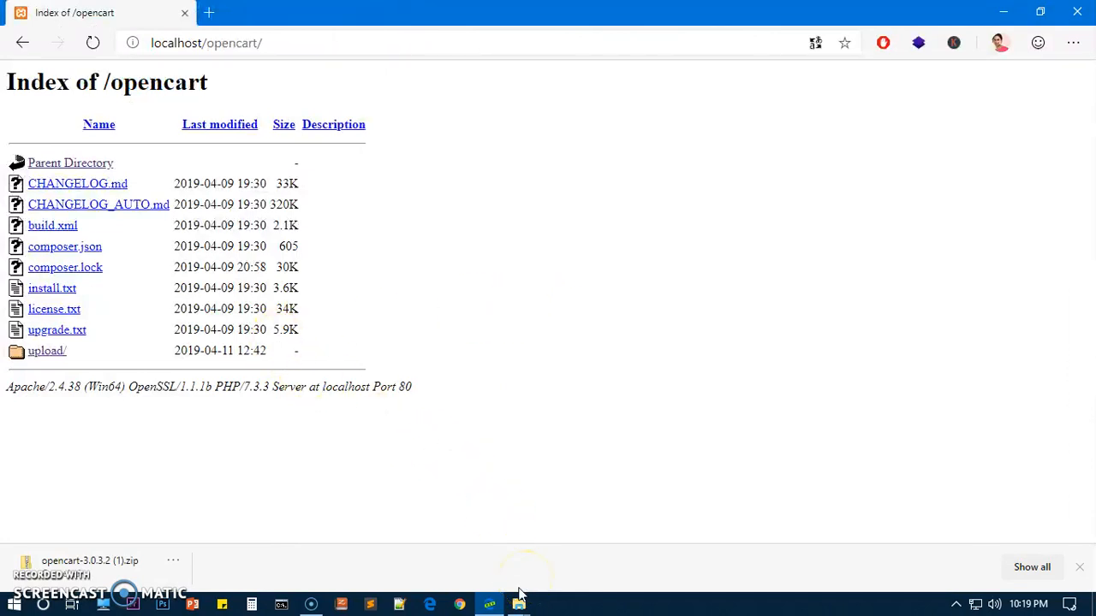
# - Switch to the opencart folder window and check the upload subfolder and the opencart folder's place in htdocs
pyautogui.moveTo(518, 597)
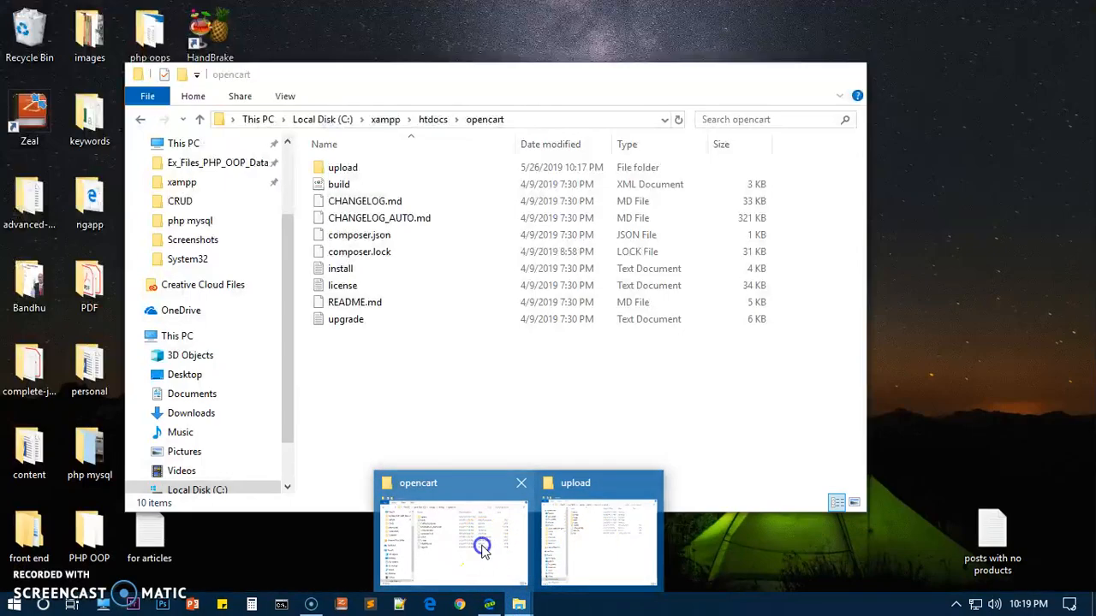
pyautogui.click(482, 550)
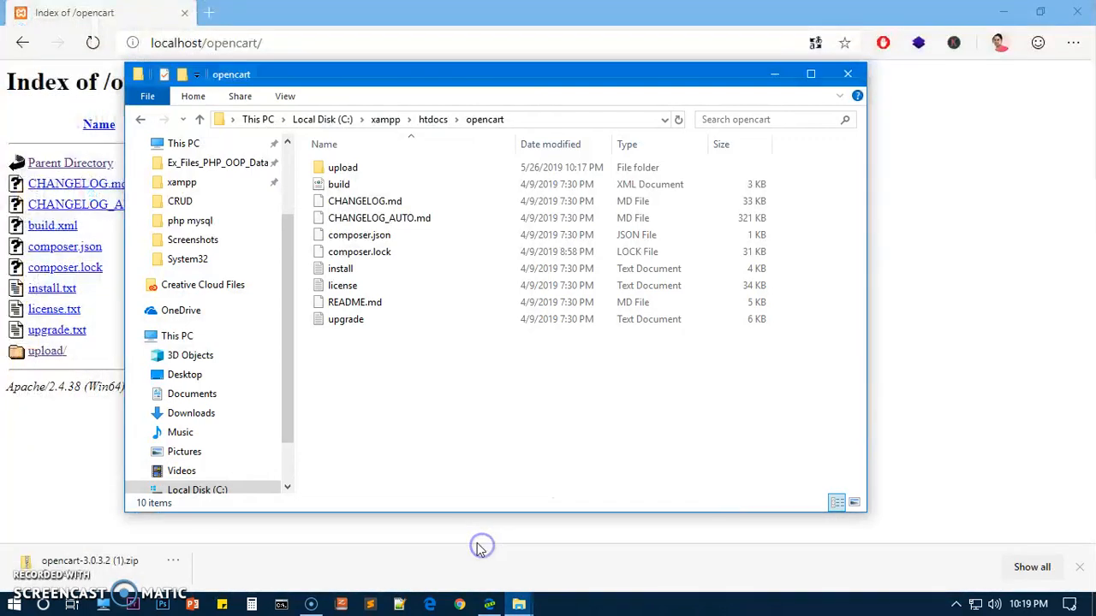
pyautogui.doubleClick(346, 169)
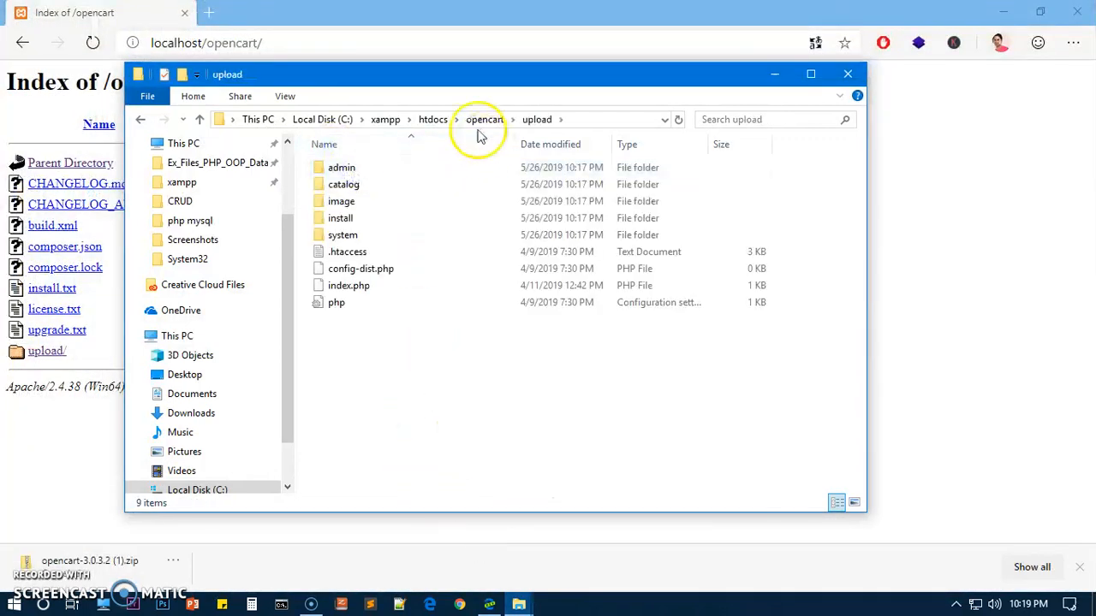
pyautogui.click(434, 120)
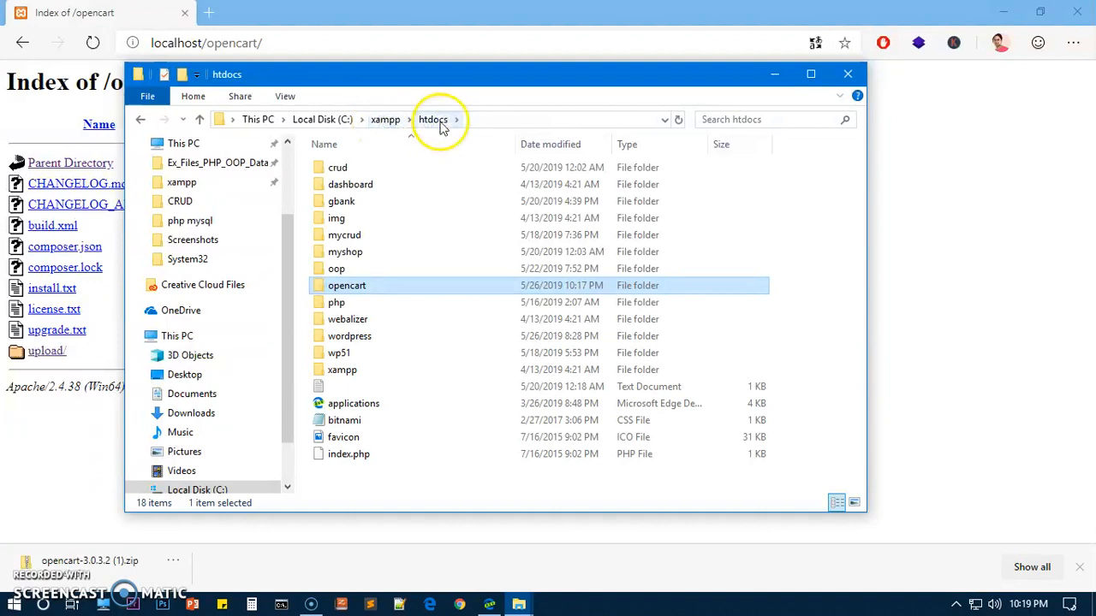
pyautogui.doubleClick(377, 292)
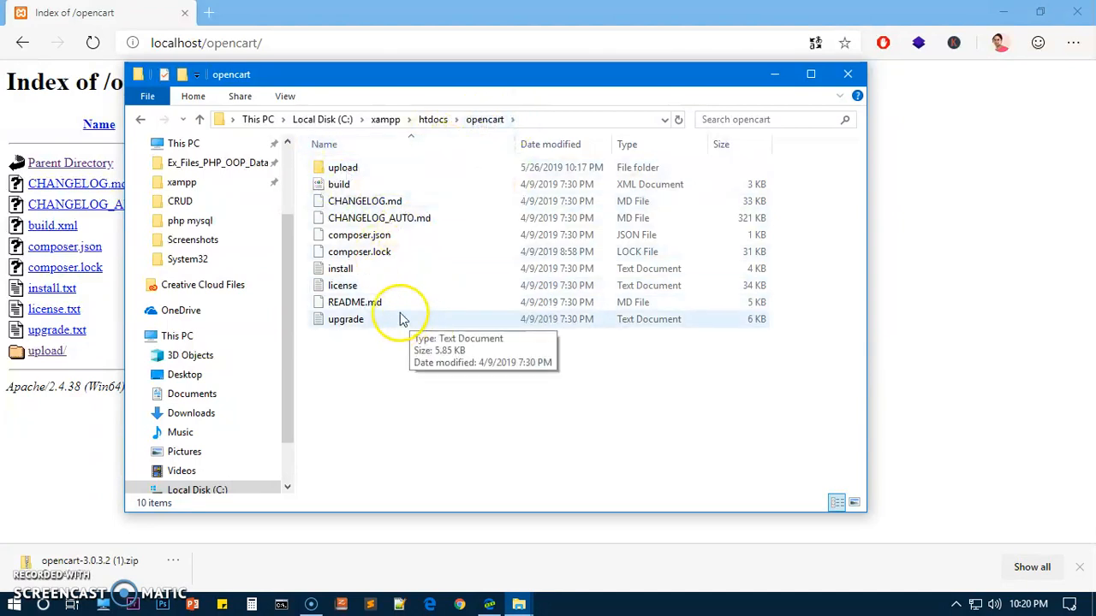
# - Rename config-dist.php in the opencart upload folder to config.php
pyautogui.doubleClick(347, 168)
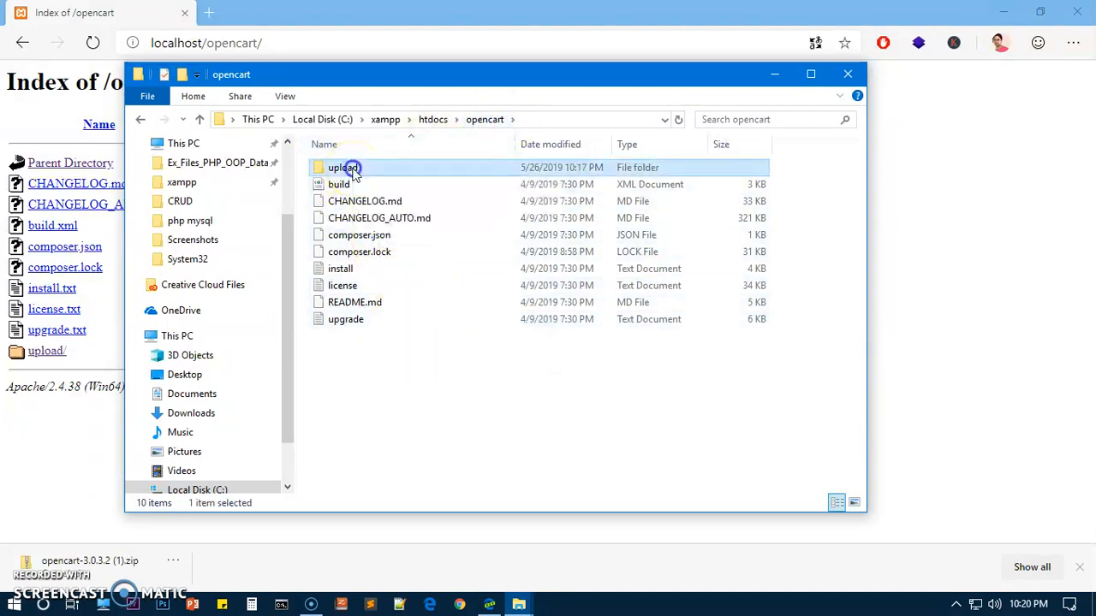
pyautogui.click(379, 269)
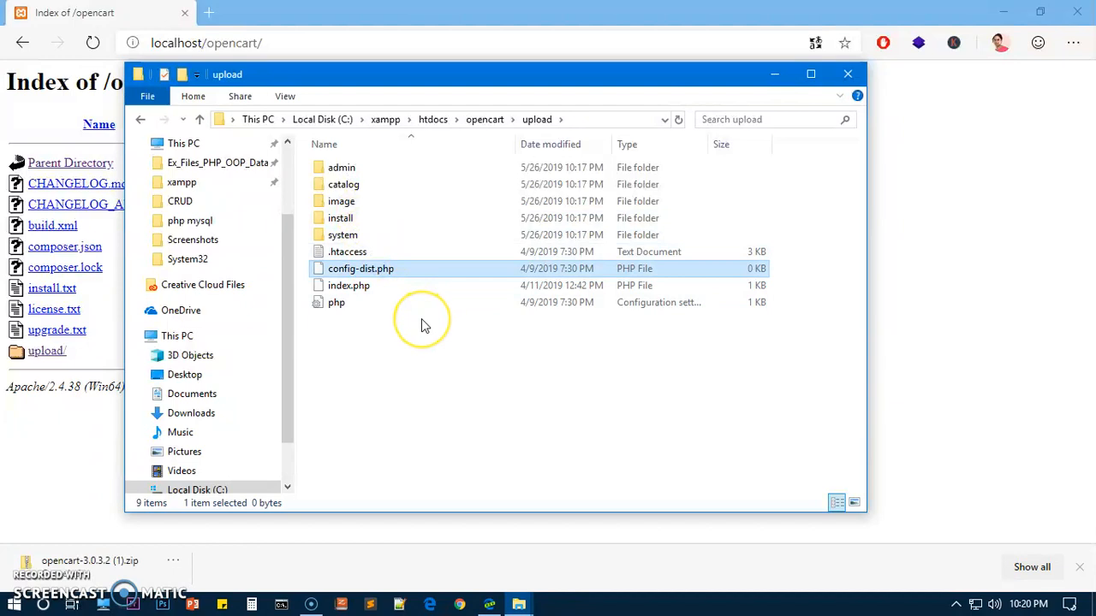
pyautogui.rightClick(359, 270)
pyautogui.click(399, 554)
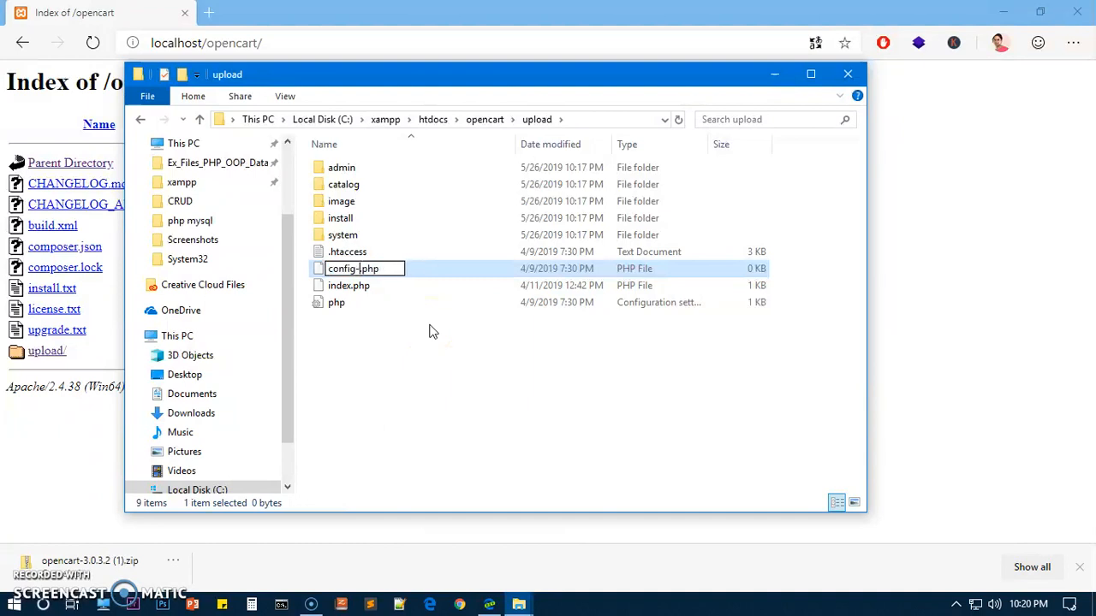
pyautogui.press('Return')
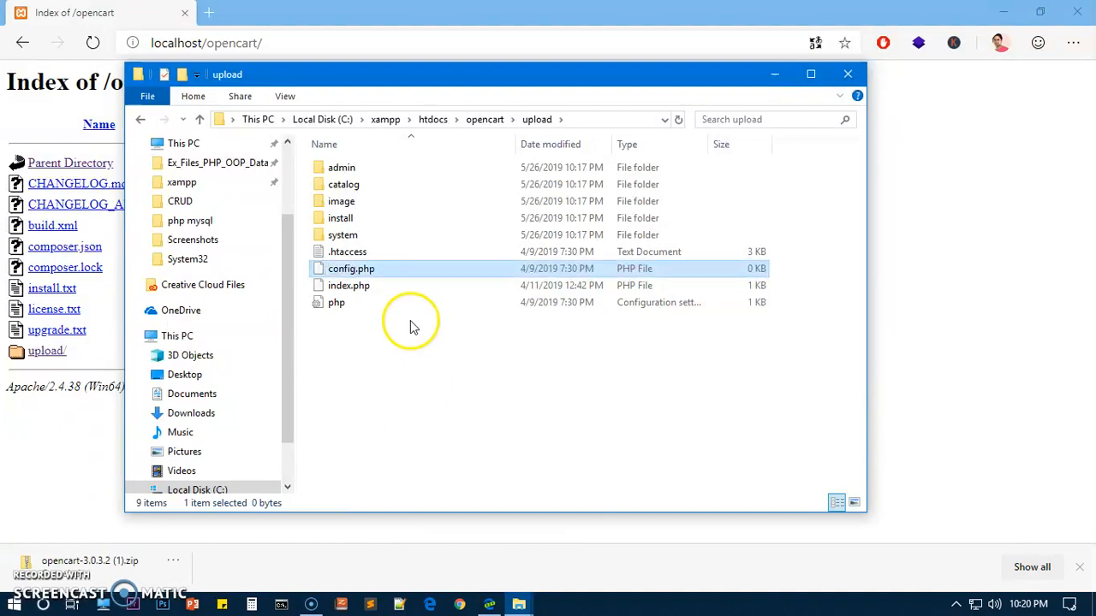
# - Rename config-dist.php in the upload folder's admin subfolder to config.php, and return to the browser
pyautogui.doubleClick(384, 171)
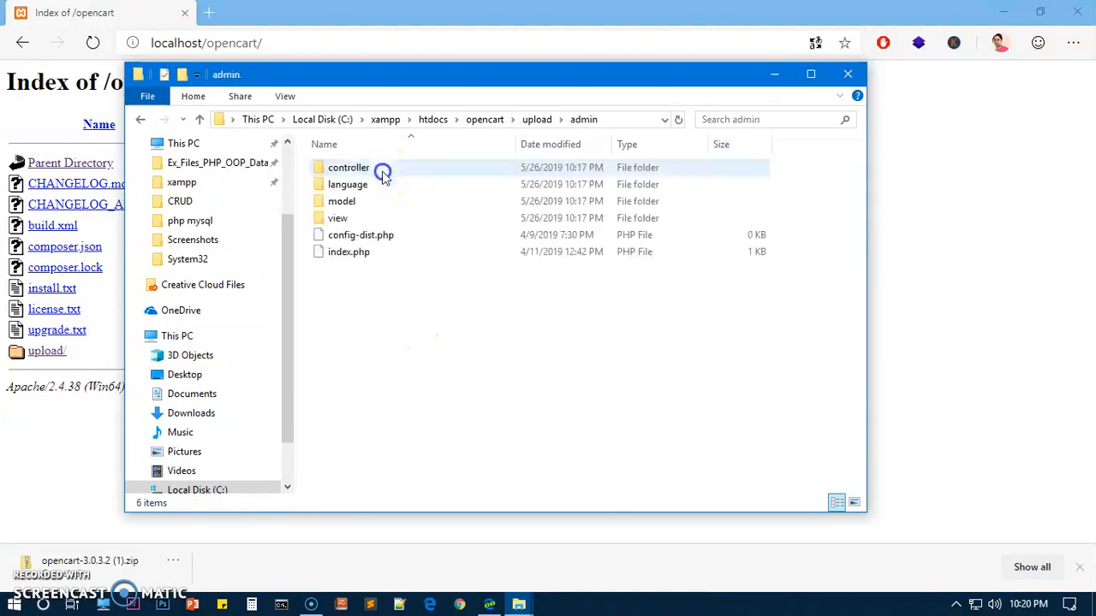
pyautogui.click(387, 236)
pyautogui.rightClick(387, 236)
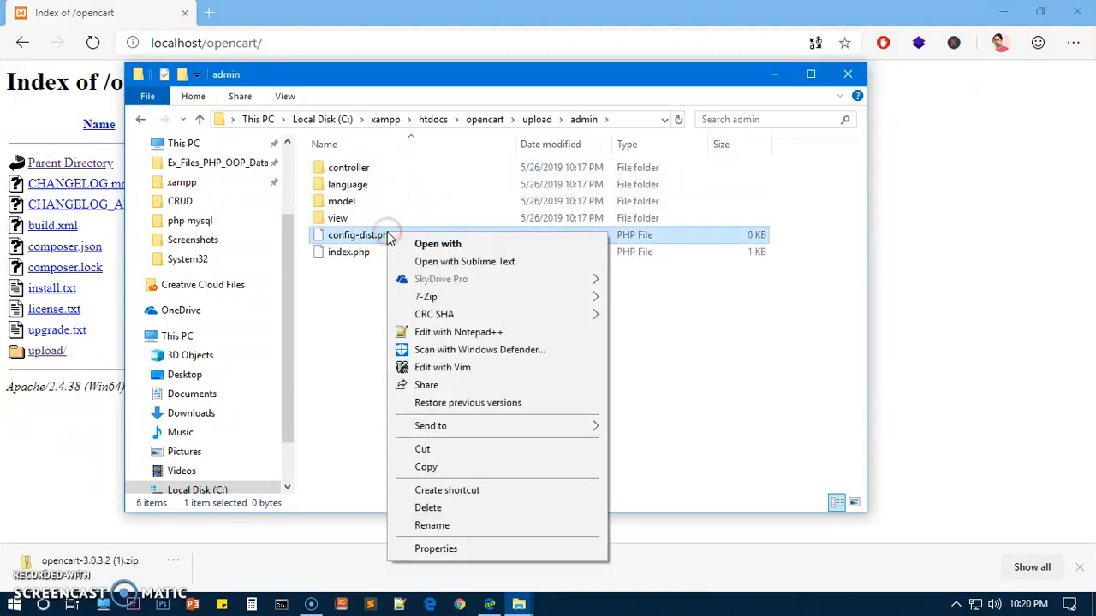
pyautogui.click(360, 336)
pyautogui.rightClick(368, 236)
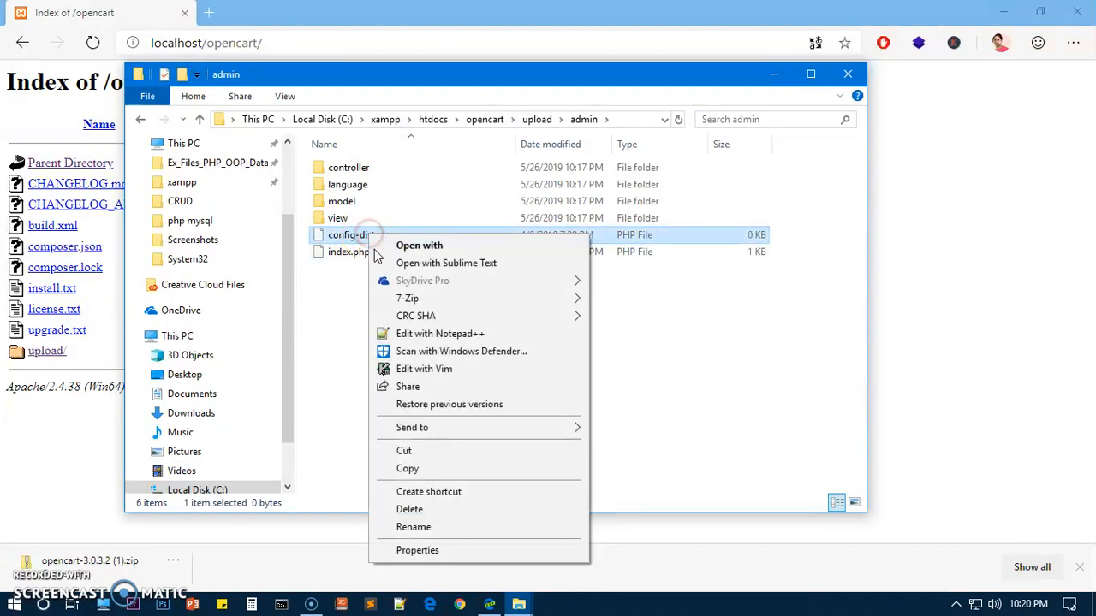
pyautogui.click(414, 526)
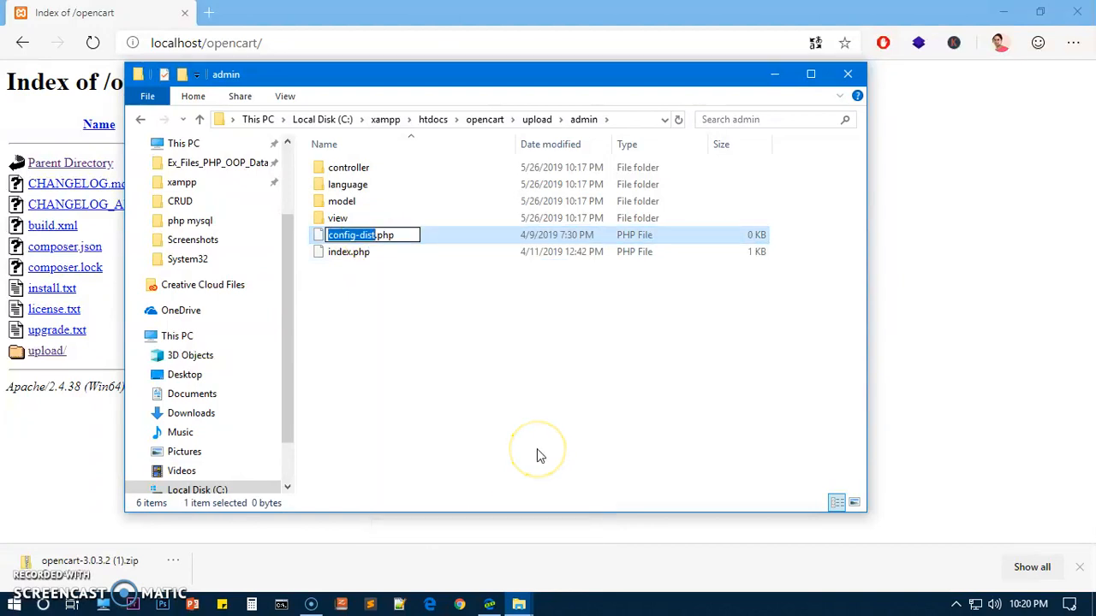
pyautogui.press('Right')
pyautogui.press('BackSpace')
pyautogui.press('BackSpace')
pyautogui.press('BackSpace')
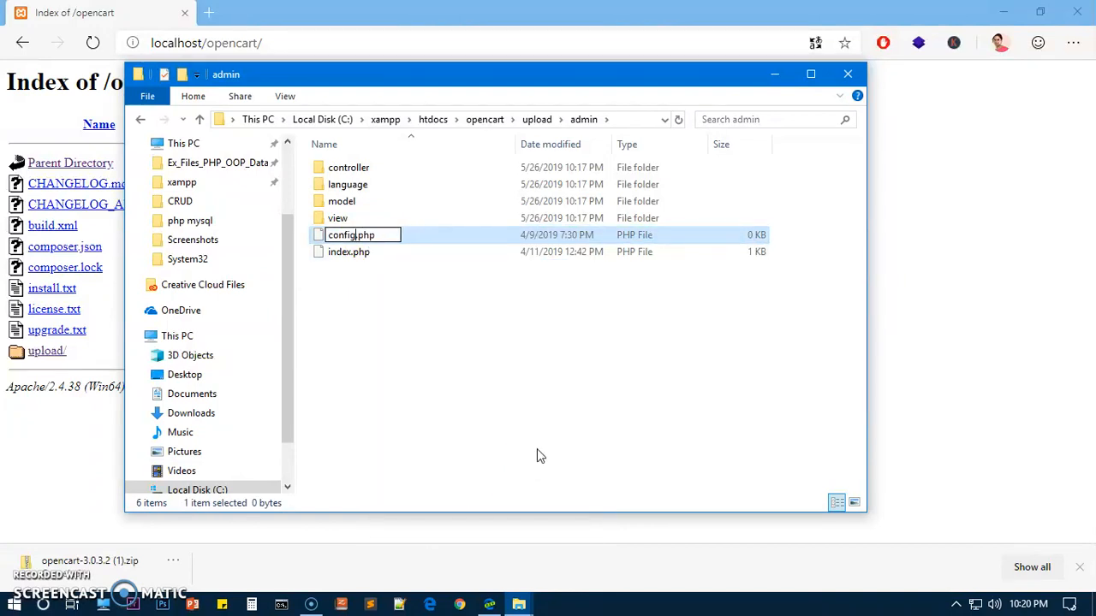
pyautogui.press('Return')
pyautogui.click(983, 229)
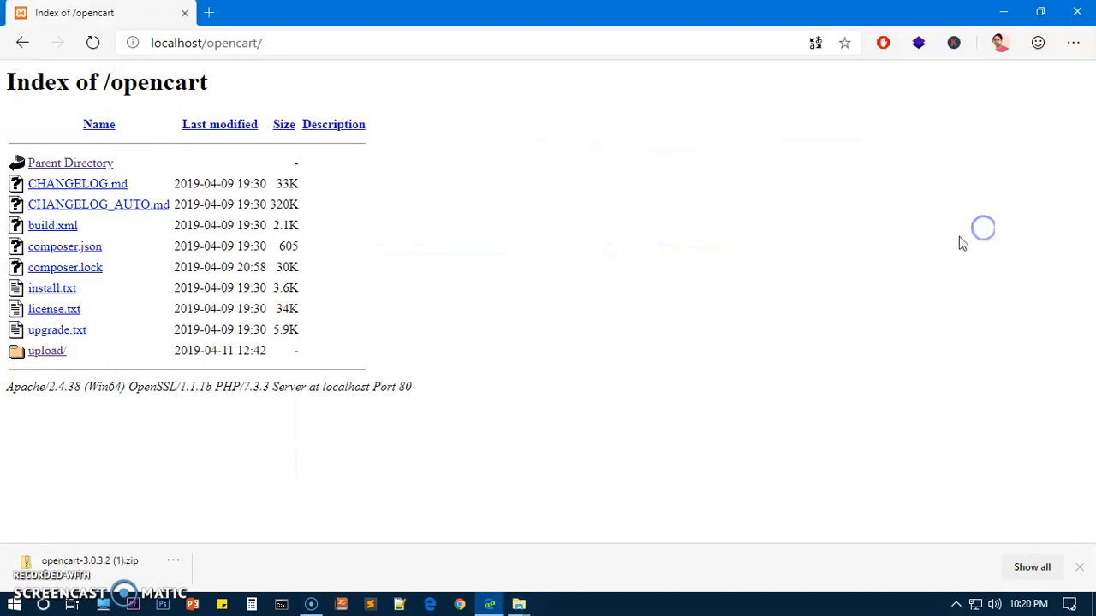
# - Reload the localhost/opencart directory listing and dismiss the downloads bar
pyautogui.click(94, 45)
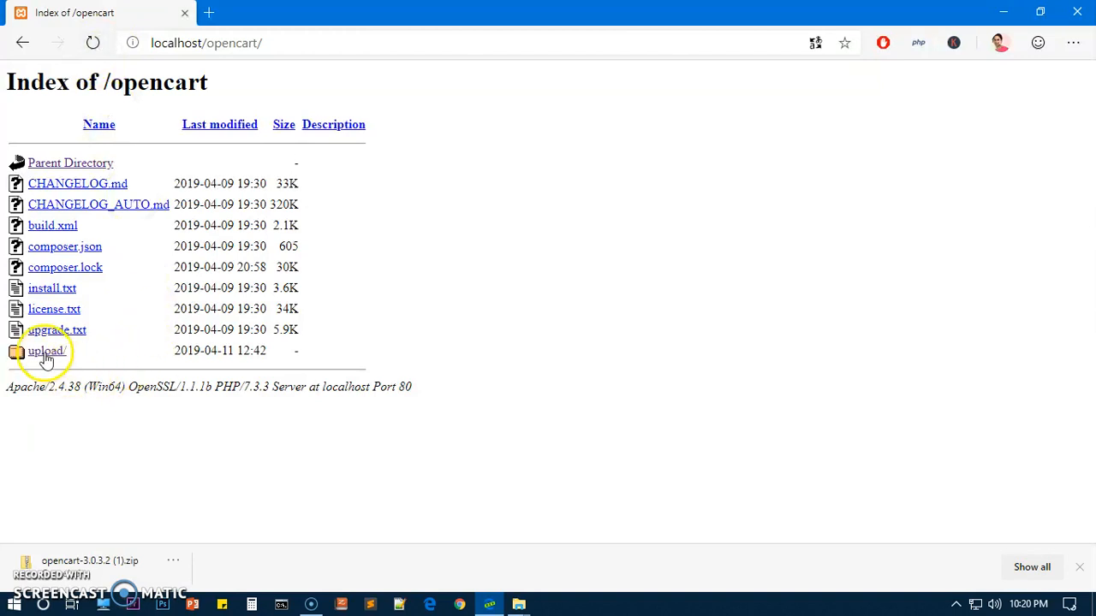
pyautogui.click(1079, 571)
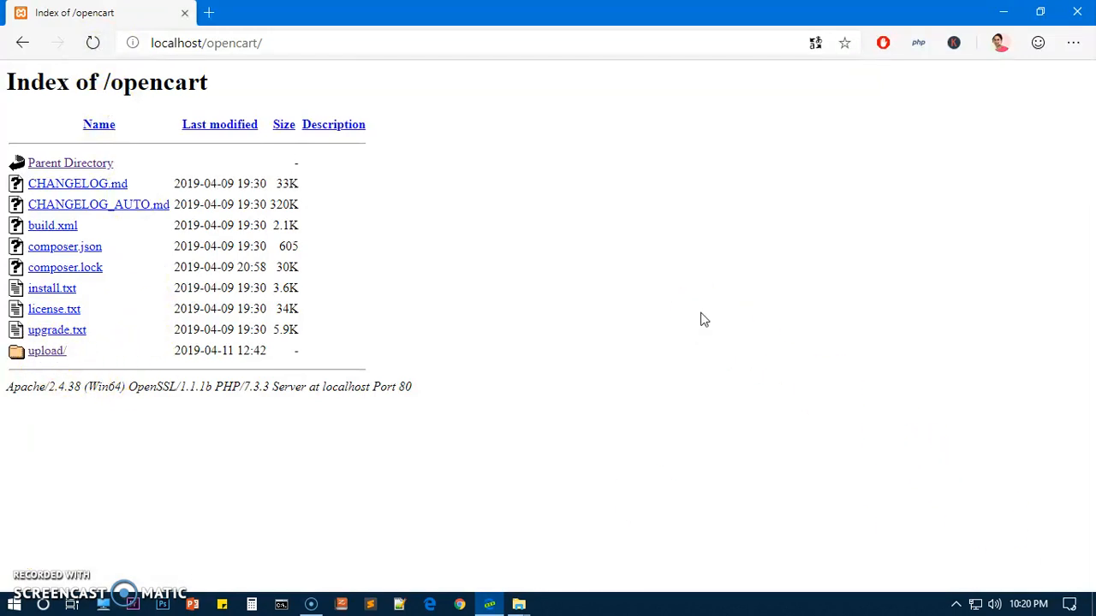
pyautogui.click(209, 12)
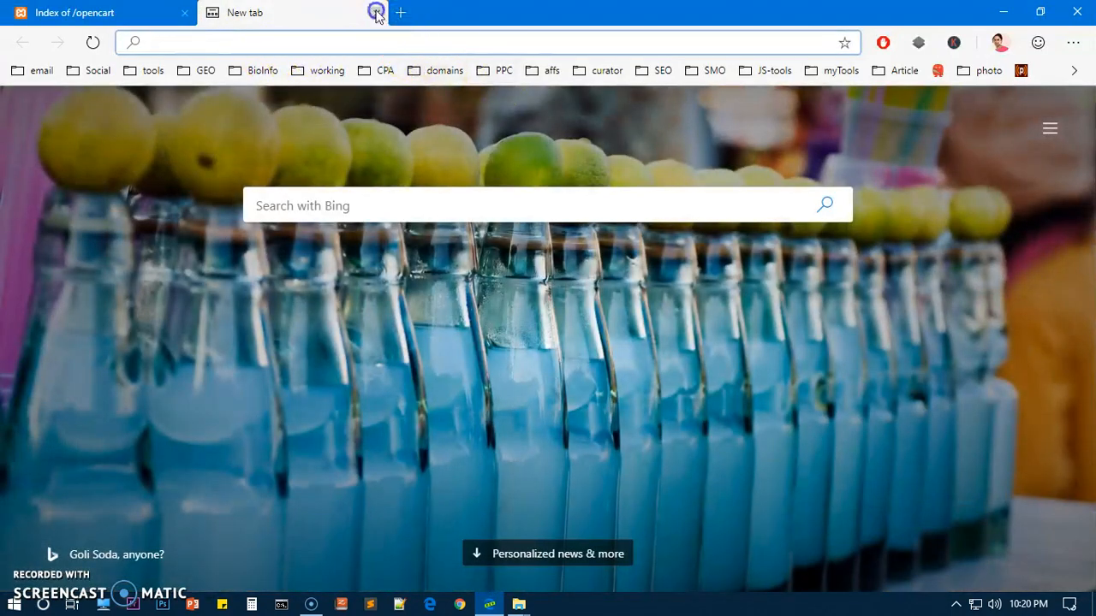
pyautogui.click(376, 12)
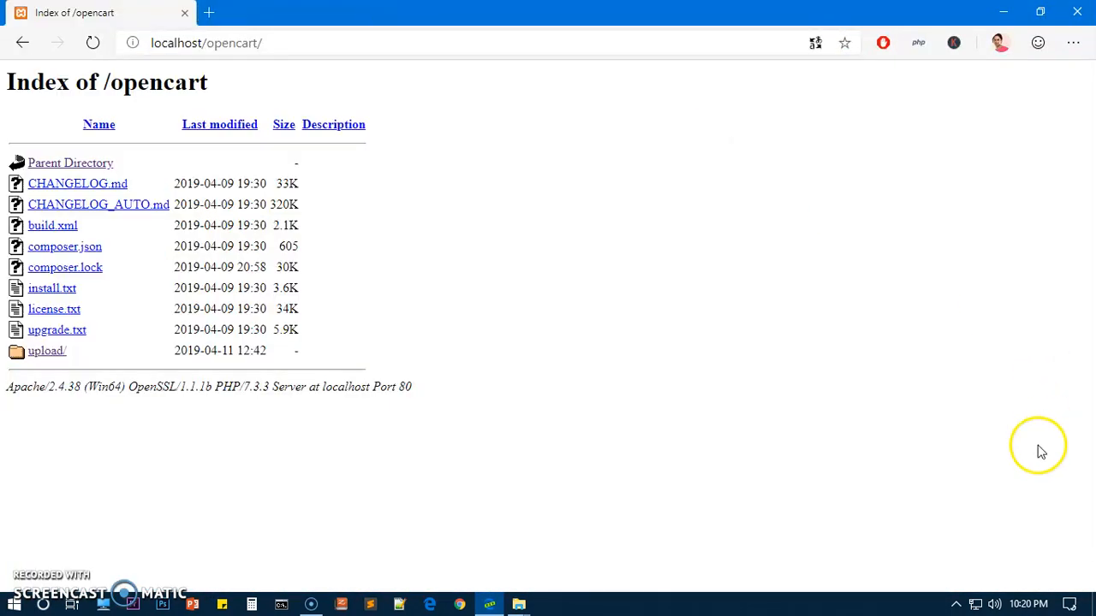
# - Check in the XAMPP background controls whether the Apache and MySQL services are running
pyautogui.click(956, 605)
pyautogui.rightClick(973, 546)
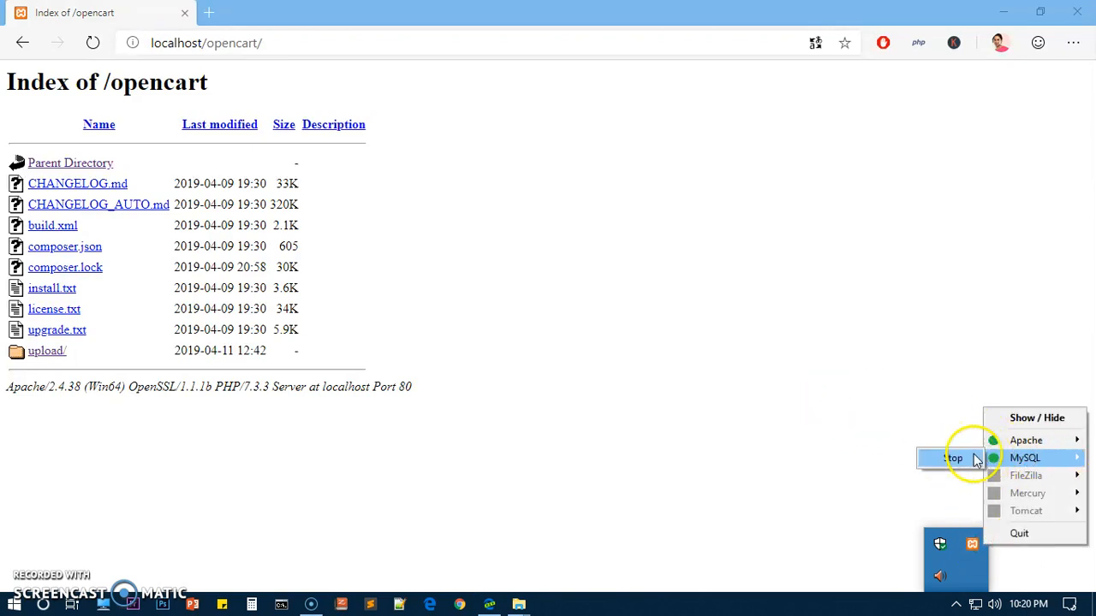
pyautogui.click(850, 403)
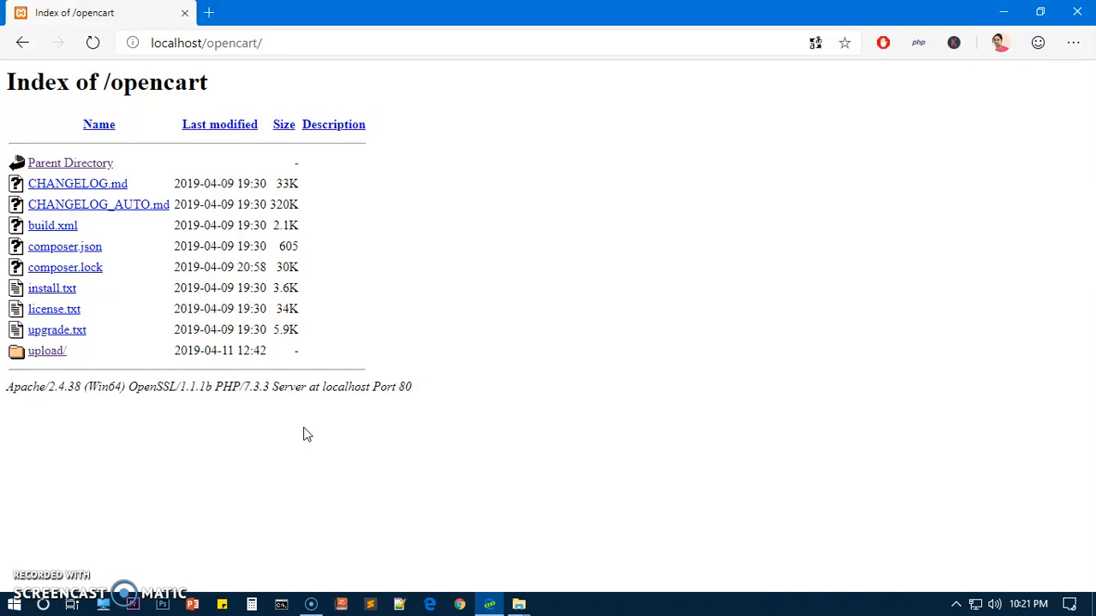
# - Refresh localhost/opencart and open its upload folder to launch the OpenCart installer
pyautogui.click(297, 36)
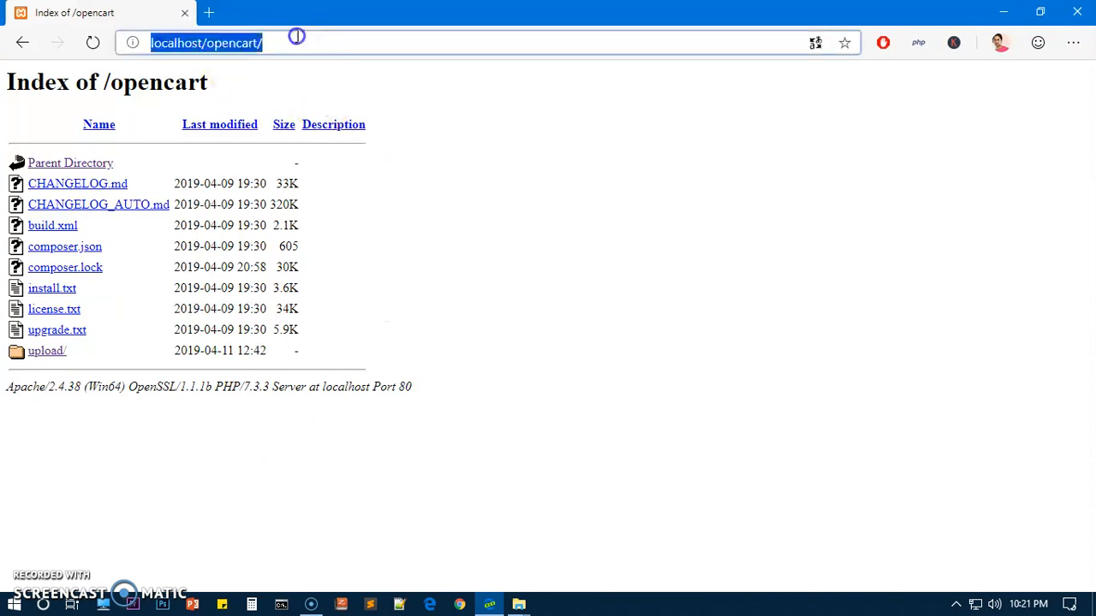
pyautogui.click(289, 42)
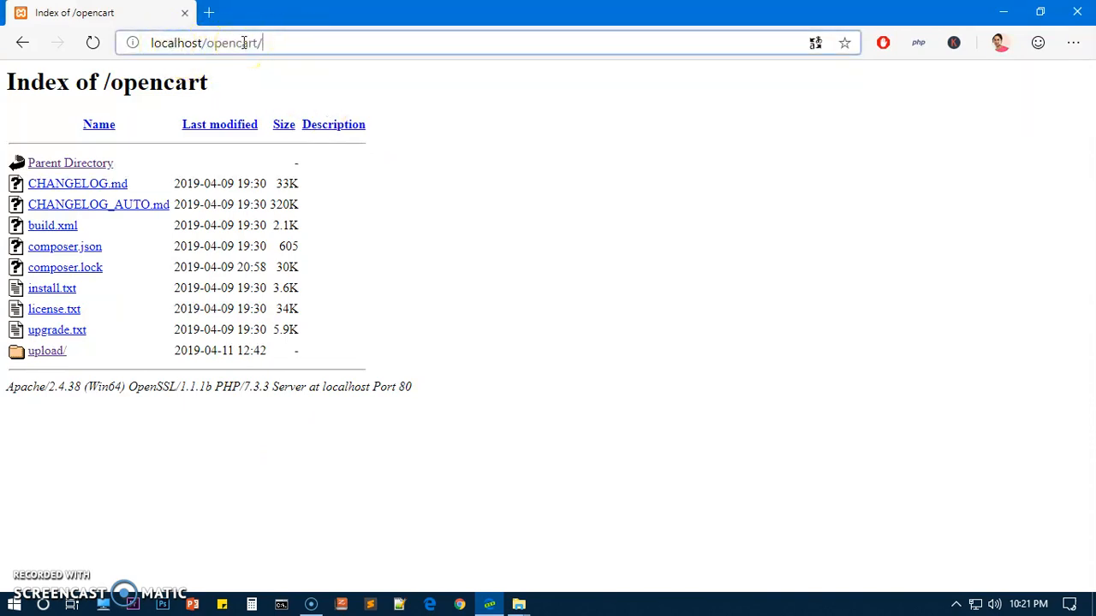
pyautogui.click(89, 46)
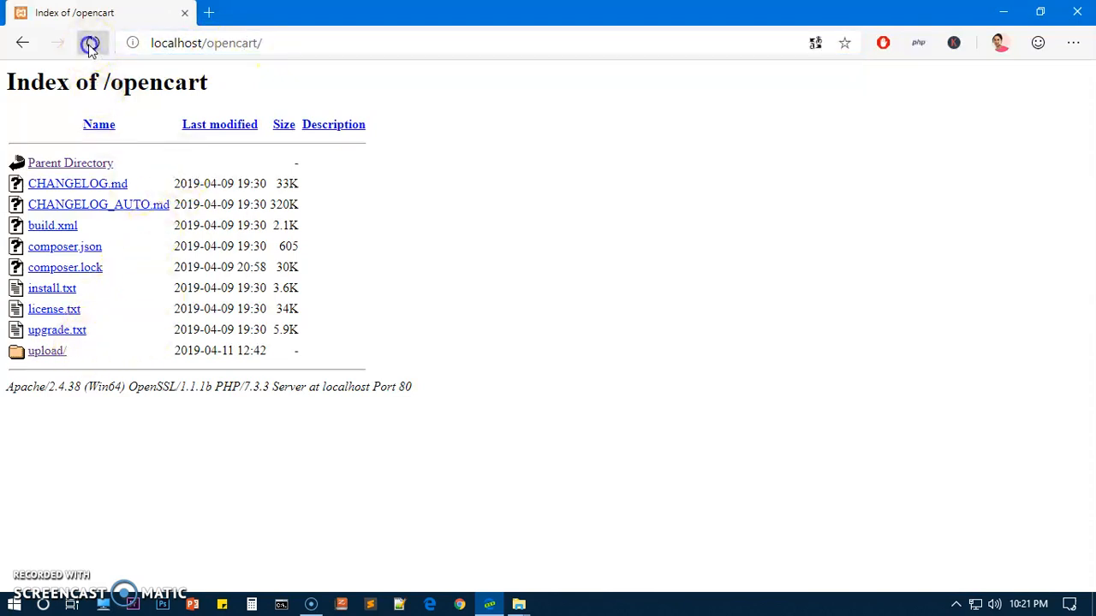
pyautogui.click(49, 353)
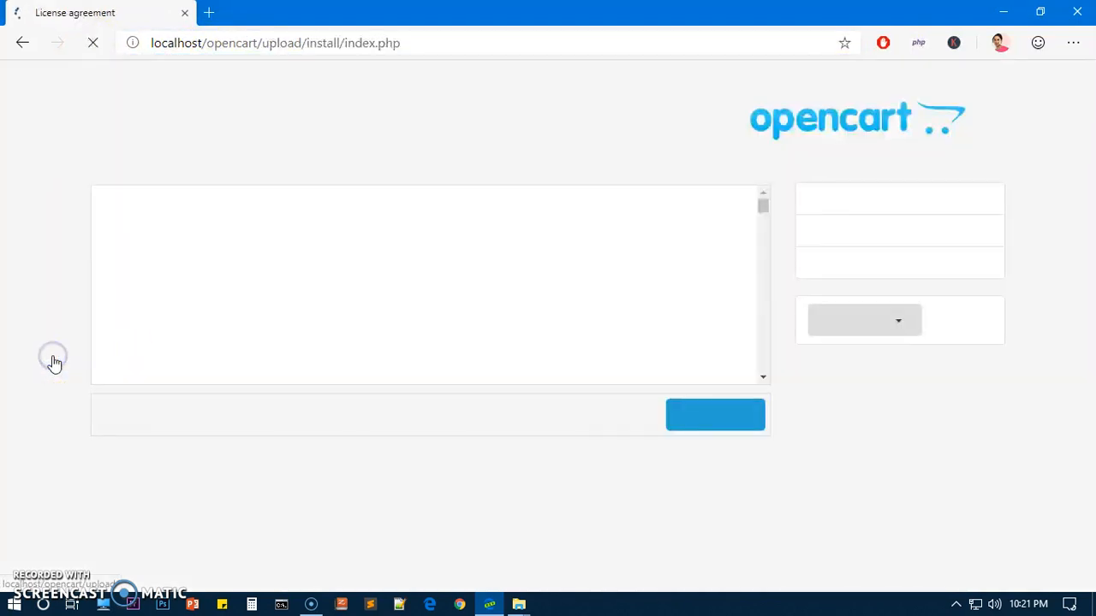
# - Look through the OpenCart license agreement to its end and continue to Pre-Installation
pyautogui.moveTo(765, 205); pyautogui.dragTo(747, 387)
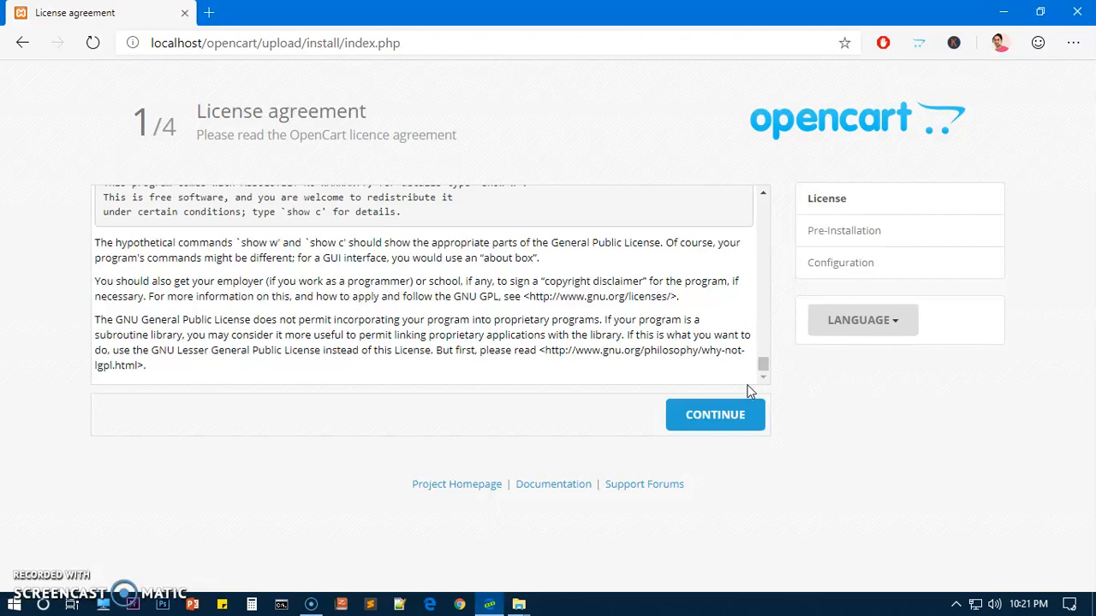
pyautogui.click(702, 419)
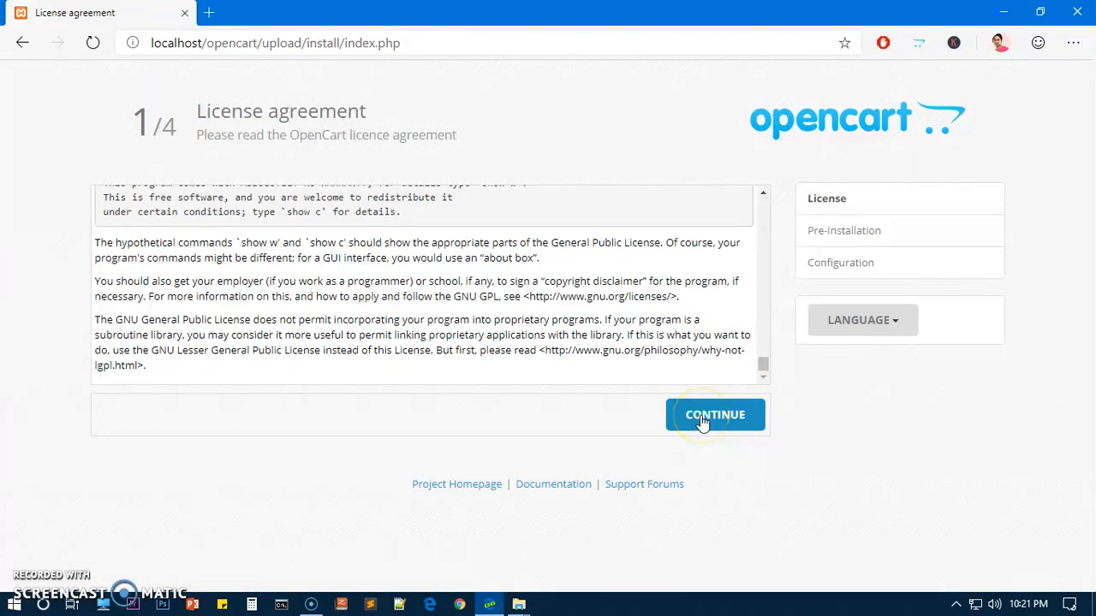
pyautogui.moveTo(763, 365); pyautogui.dragTo(759, 195)
pyautogui.click(722, 416)
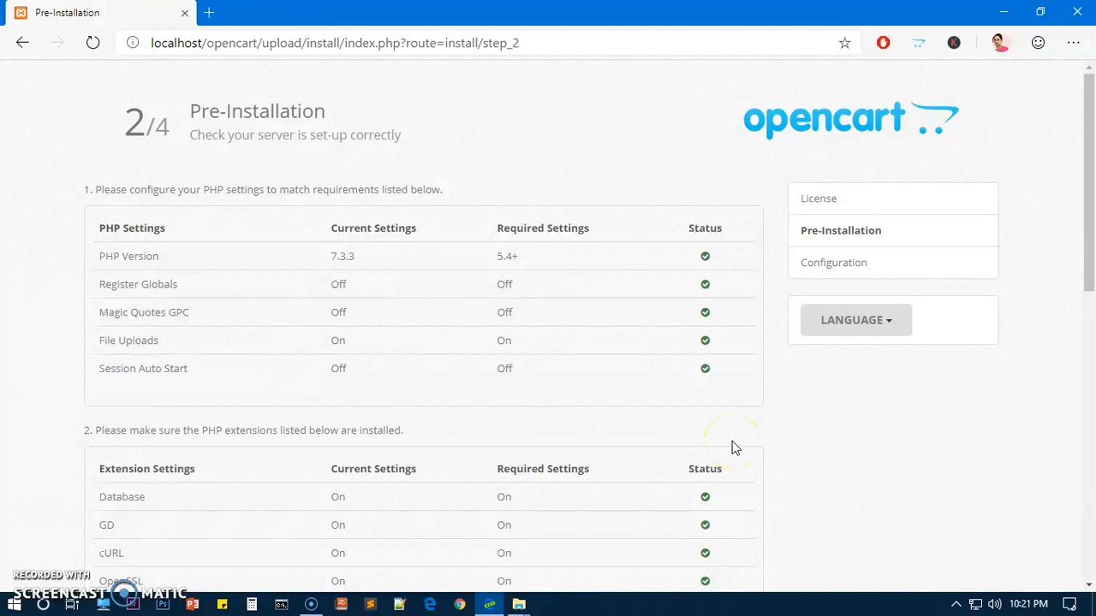
# - Review the PHP settings, extensions, and file and directory permissions on the Pre-Installation page, and continue to Configuration
pyautogui.scroll(-10, 732, 447)
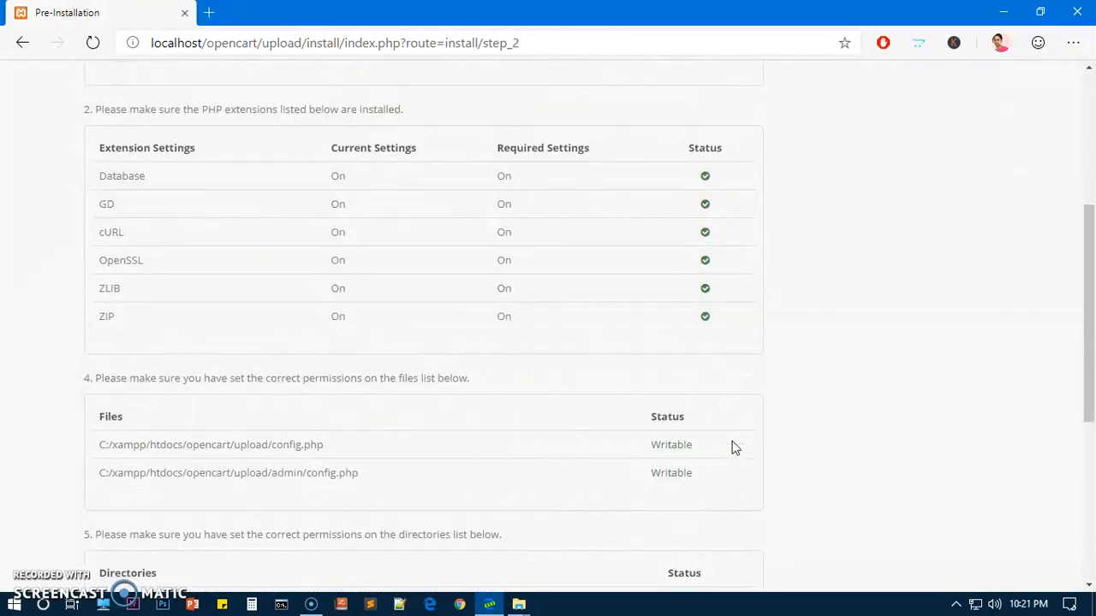
pyautogui.scroll(10, 732, 447)
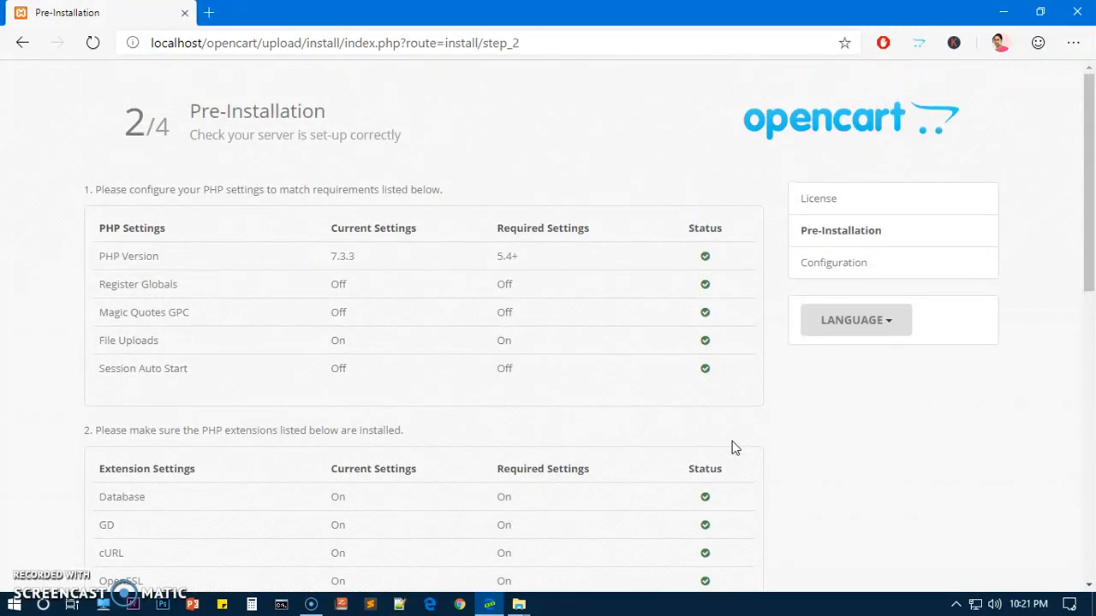
pyautogui.moveTo(699, 228); pyautogui.dragTo(778, 511)
pyautogui.scroll(-10, 778, 511)
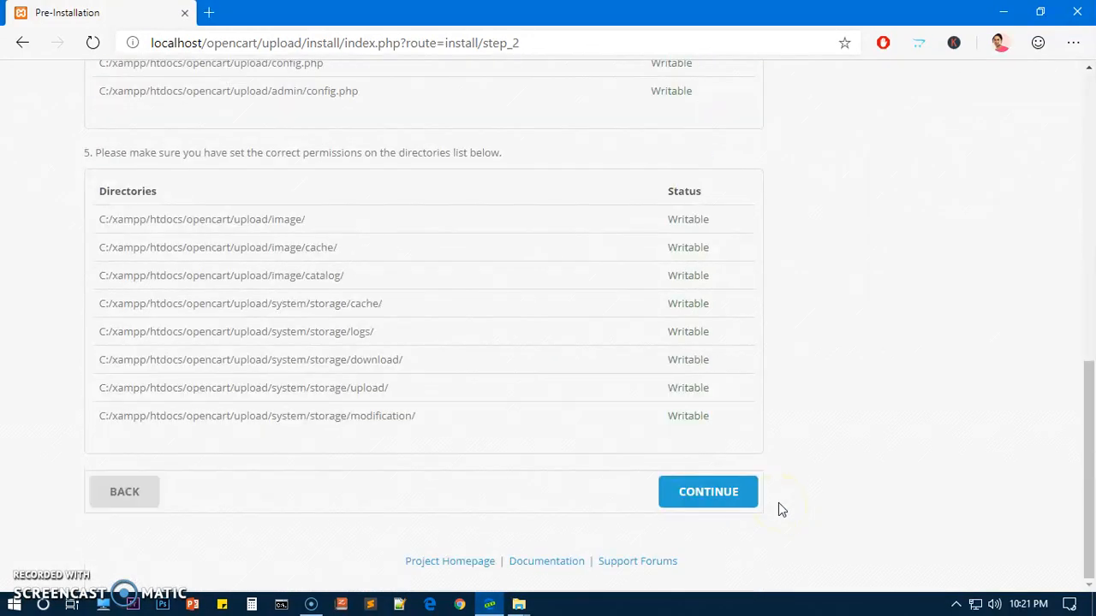
pyautogui.click(736, 497)
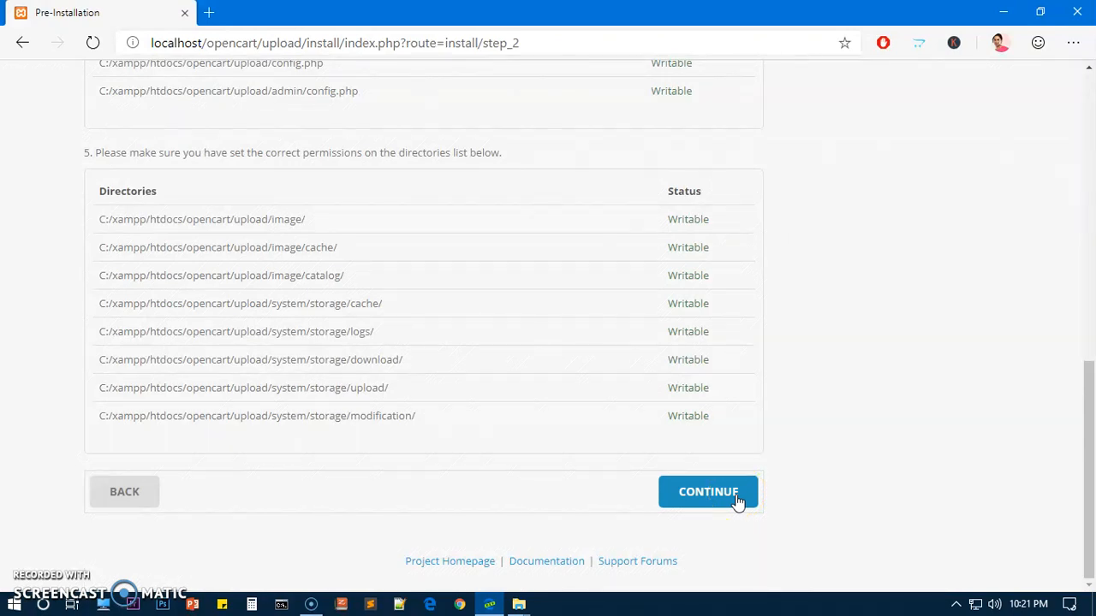
pyautogui.click(10, 602)
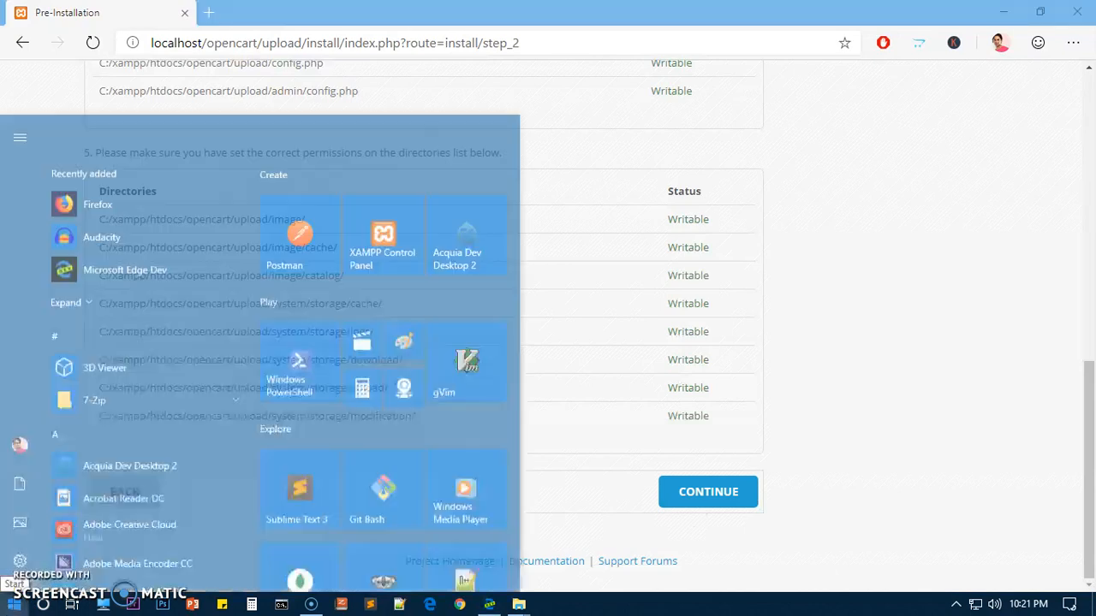
pyautogui.click(717, 225)
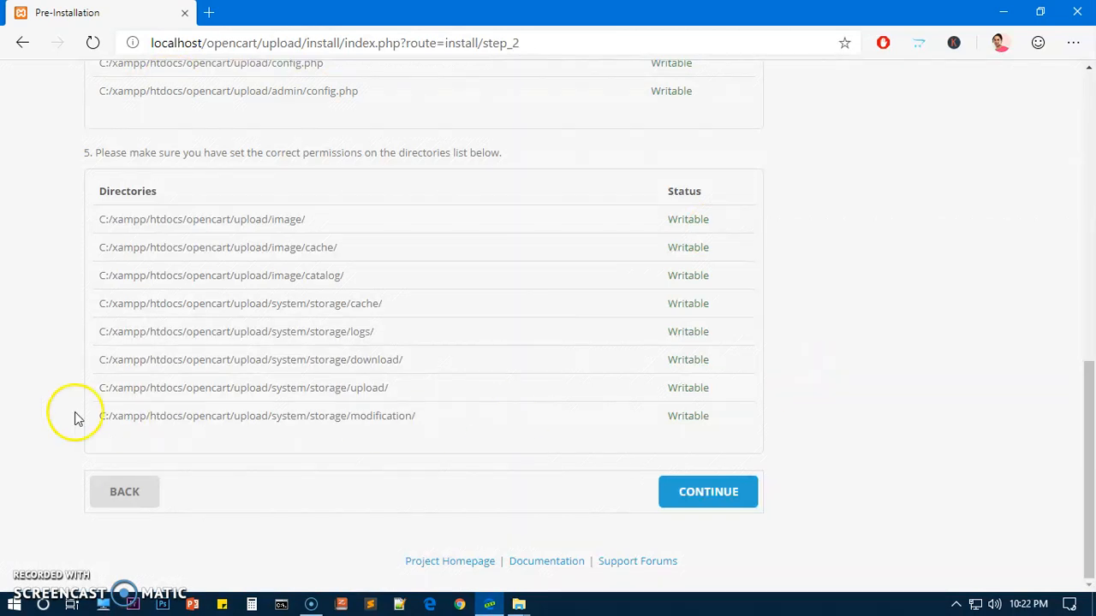
pyautogui.moveTo(99, 331); pyautogui.dragTo(207, 332)
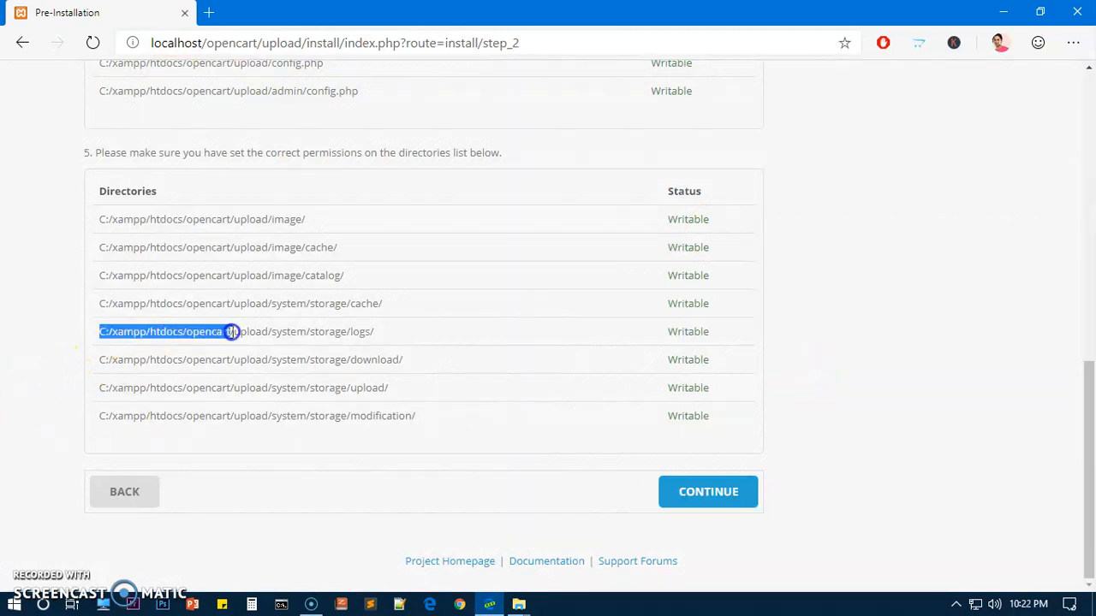
pyautogui.click(284, 331)
pyautogui.click(695, 494)
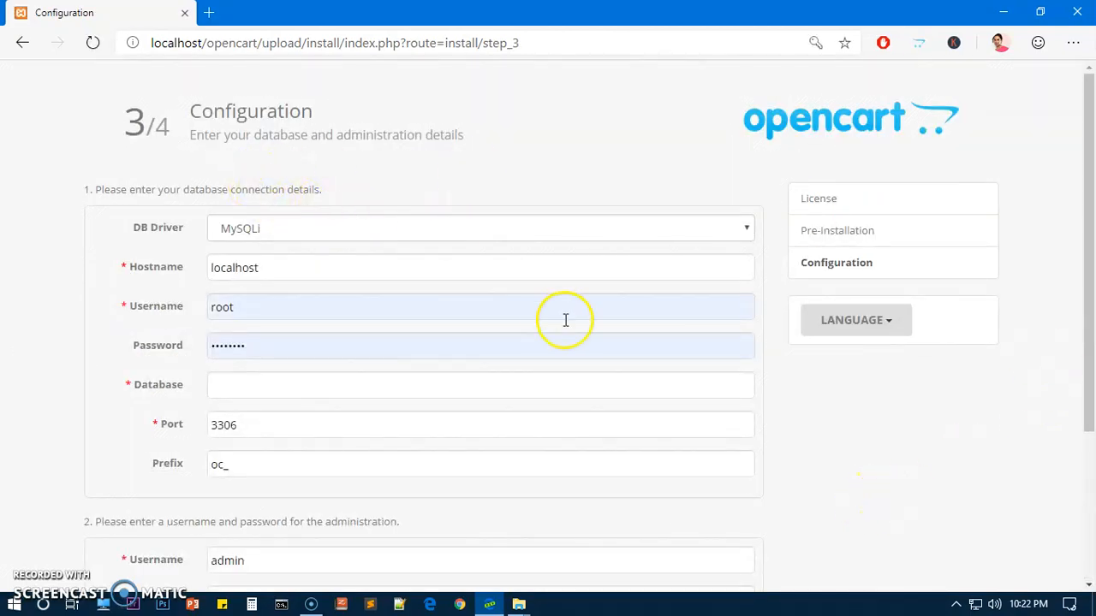
# - Review the available DB drivers and choose MySQLi for the database connection
pyautogui.click(423, 228)
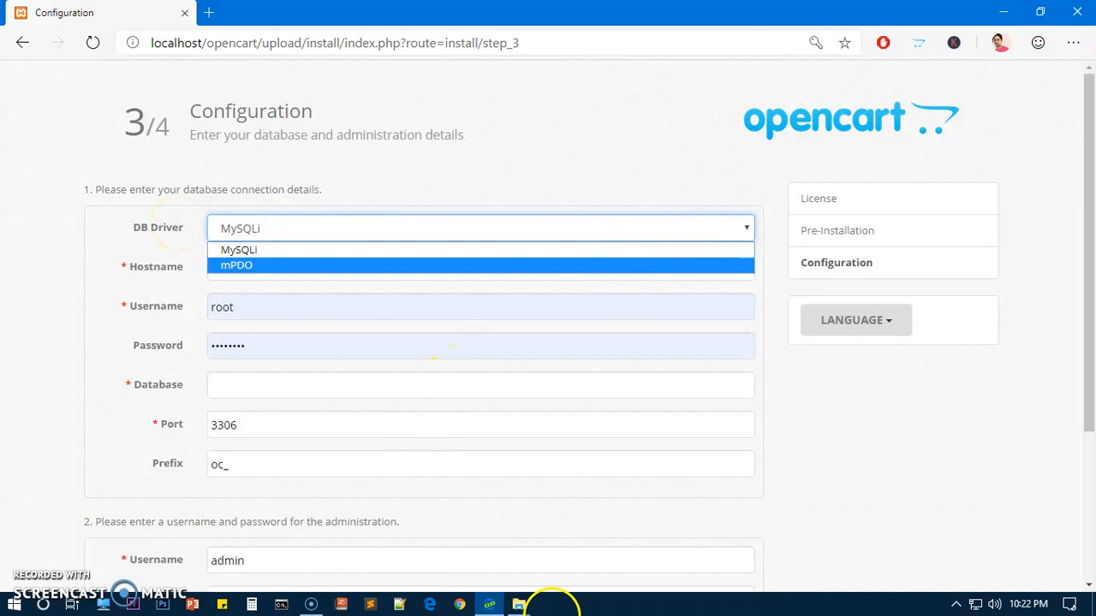
pyautogui.click(606, 142)
pyautogui.click(301, 230)
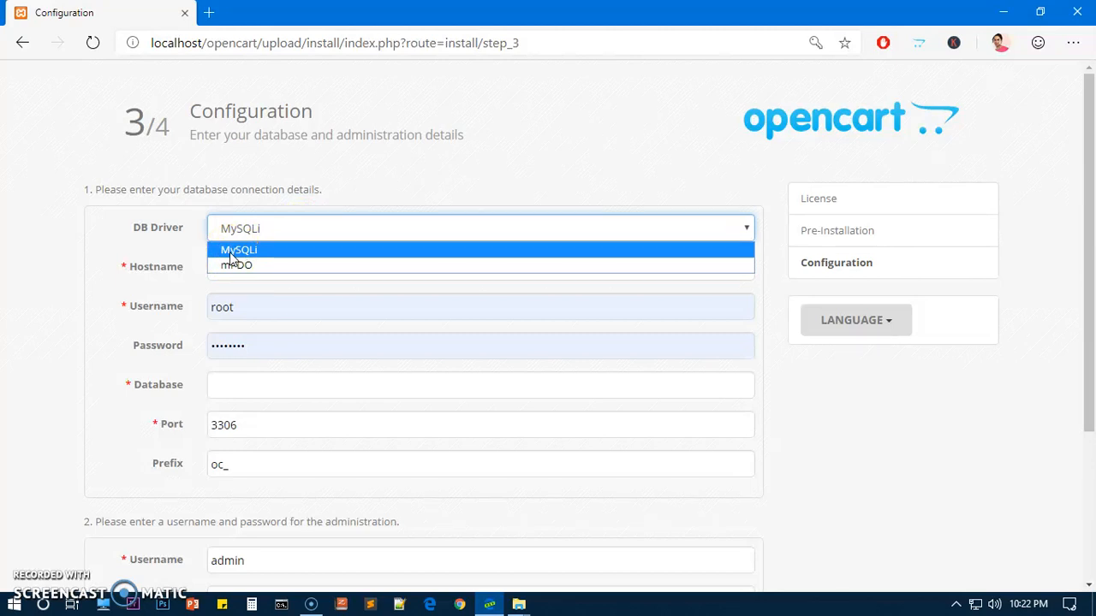
pyautogui.click(408, 157)
pyautogui.click(282, 230)
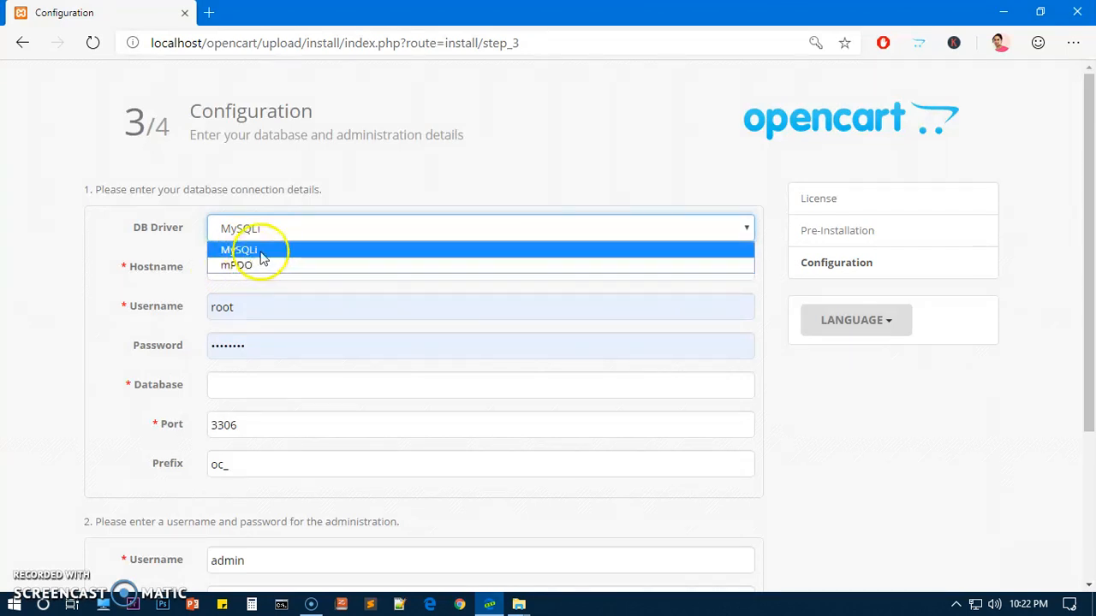
pyautogui.click(291, 249)
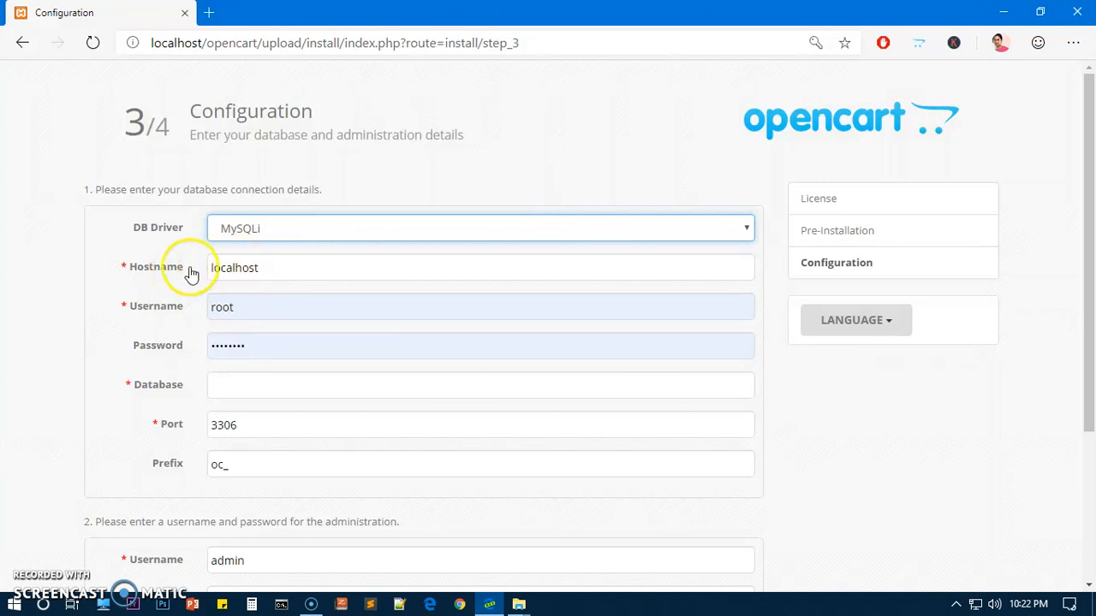
# - Clear the database password and set the database name to openshop in the connection details
pyautogui.click(183, 352)
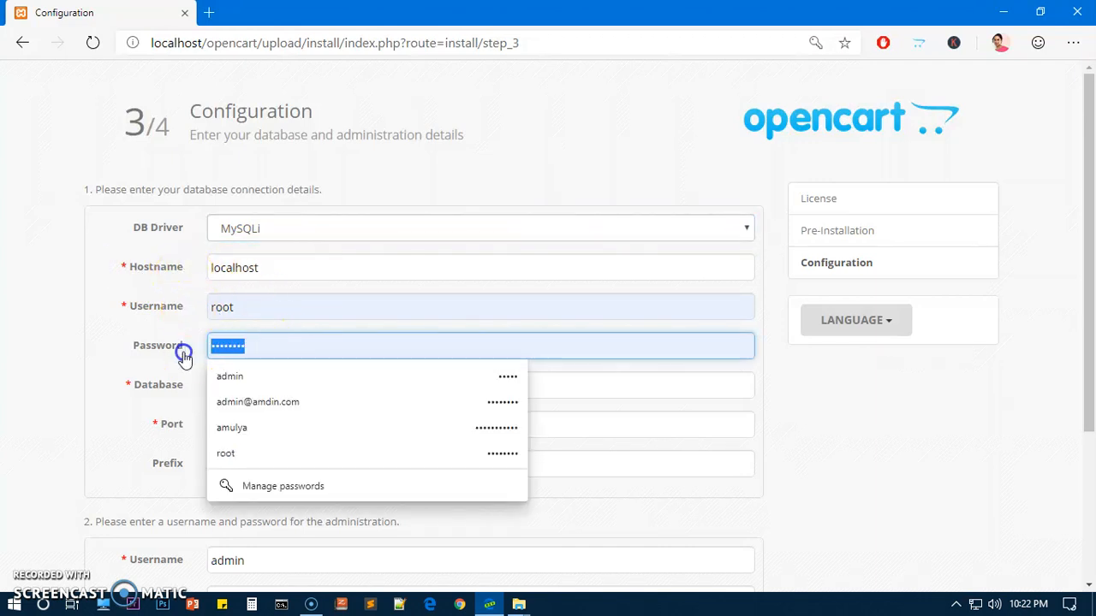
pyautogui.press('BackSpace')
pyautogui.click(59, 371)
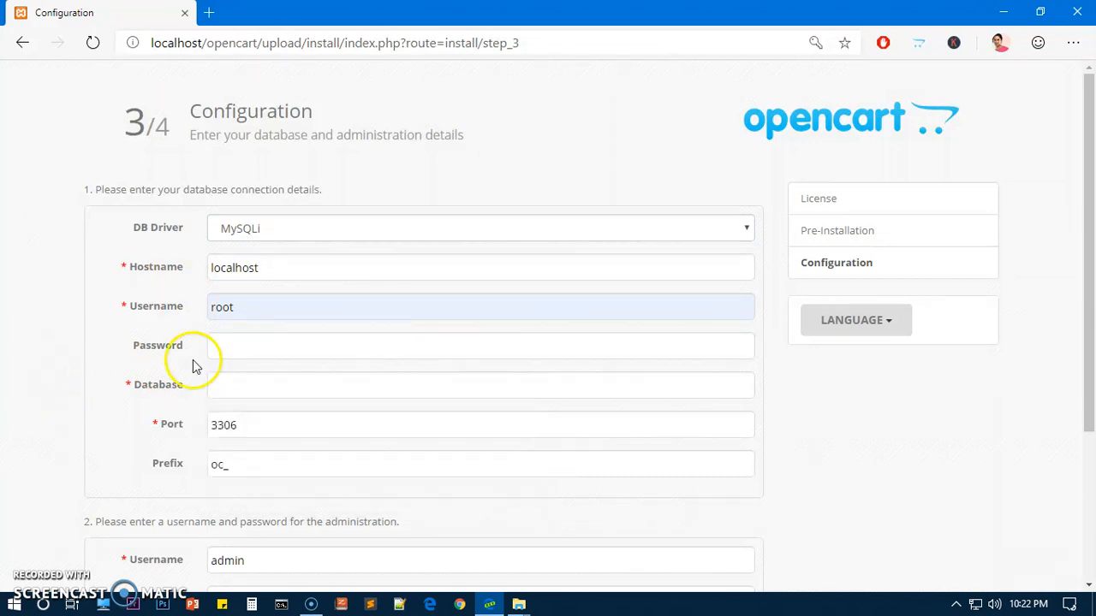
pyautogui.click(223, 385)
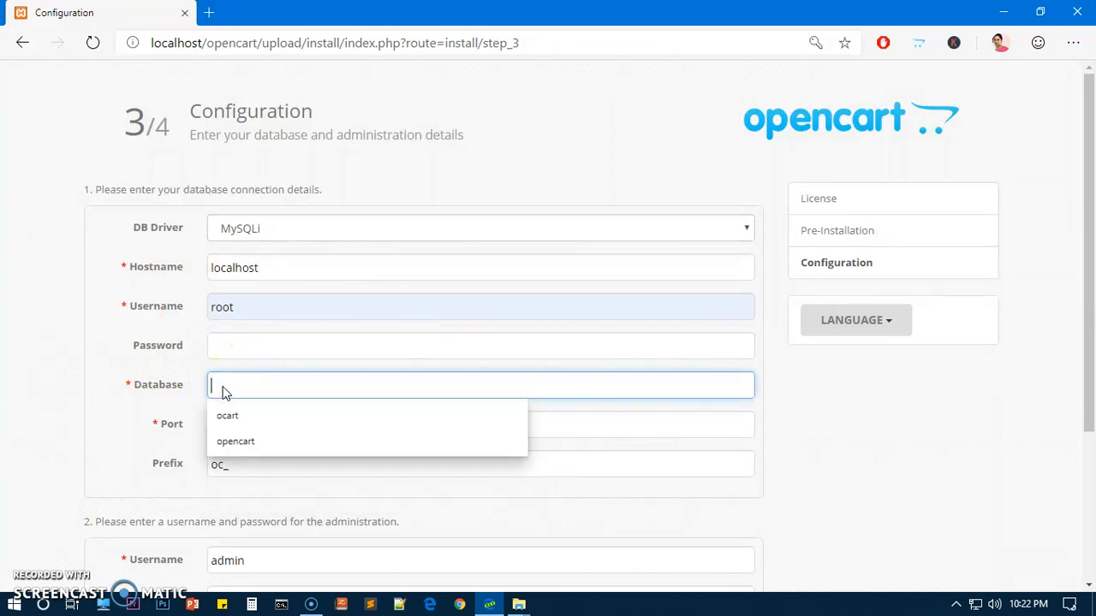
pyautogui.write('openshop')
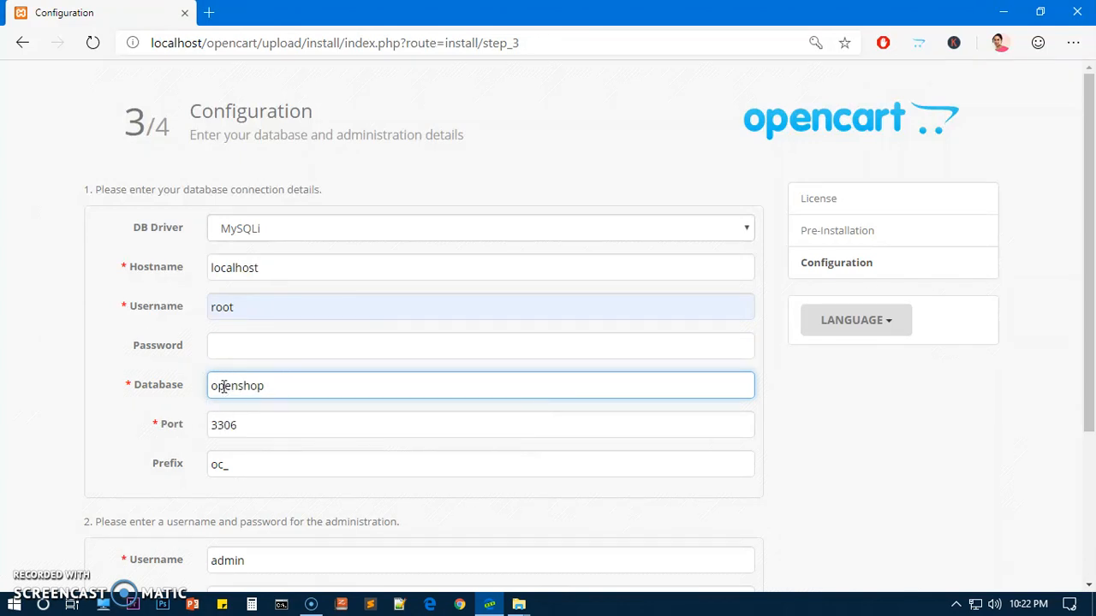
pyautogui.click(865, 463)
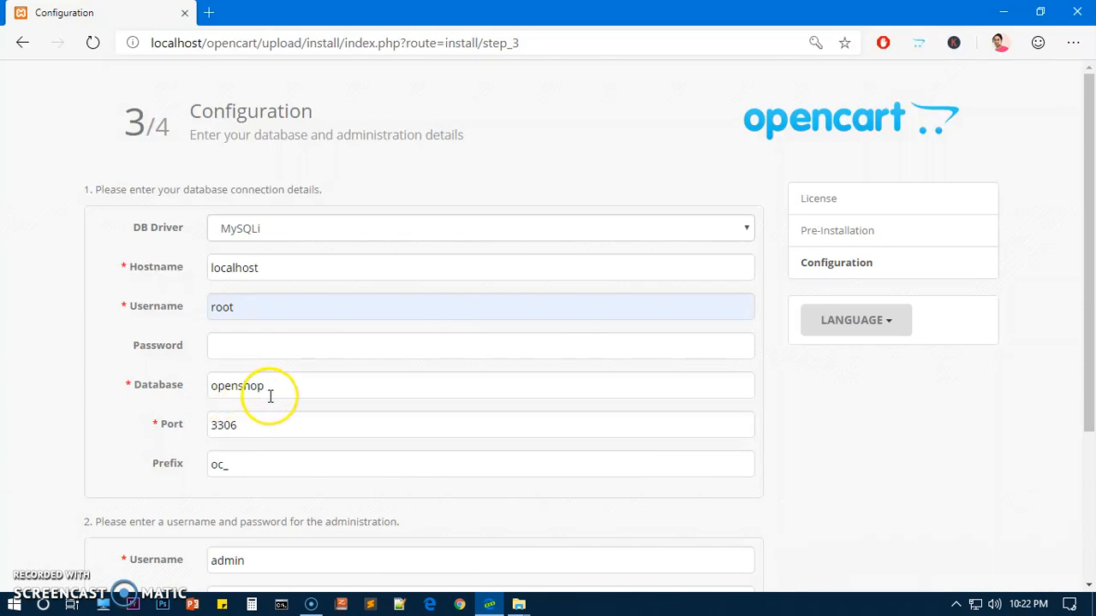
# - Fill in the administration password and e-mail address for the store's admin account
pyautogui.scroll(-3, 398, 423)
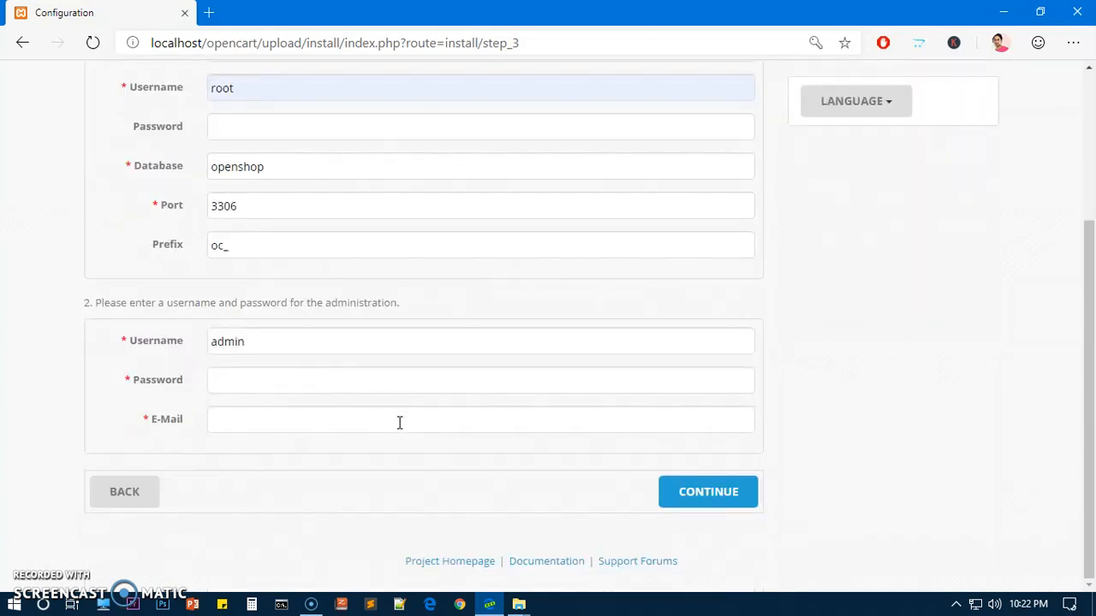
pyautogui.click(261, 342)
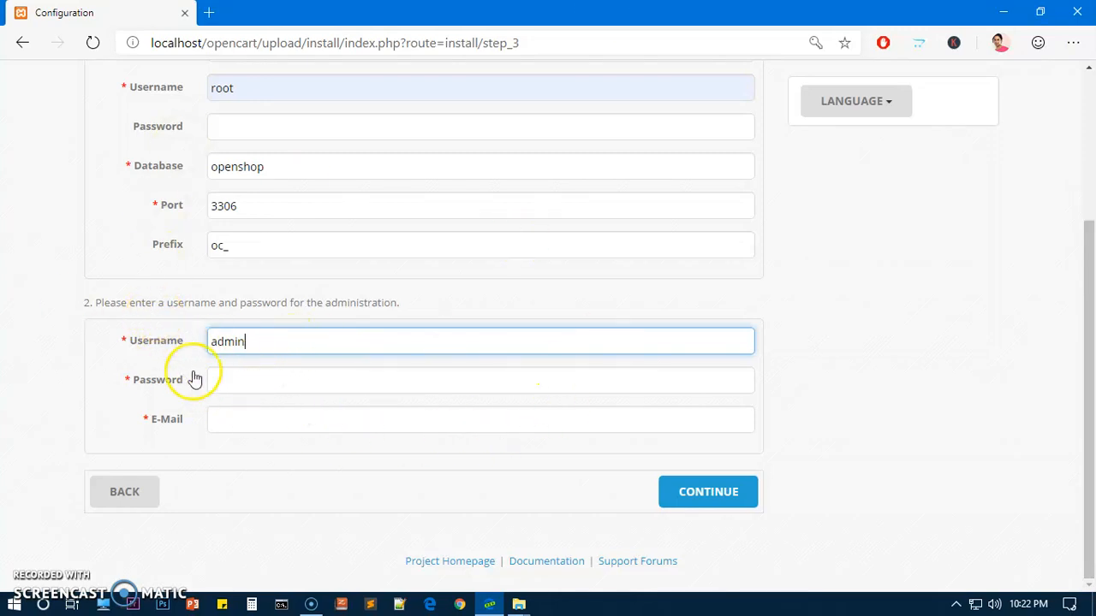
pyautogui.click(244, 376)
pyautogui.write('a')
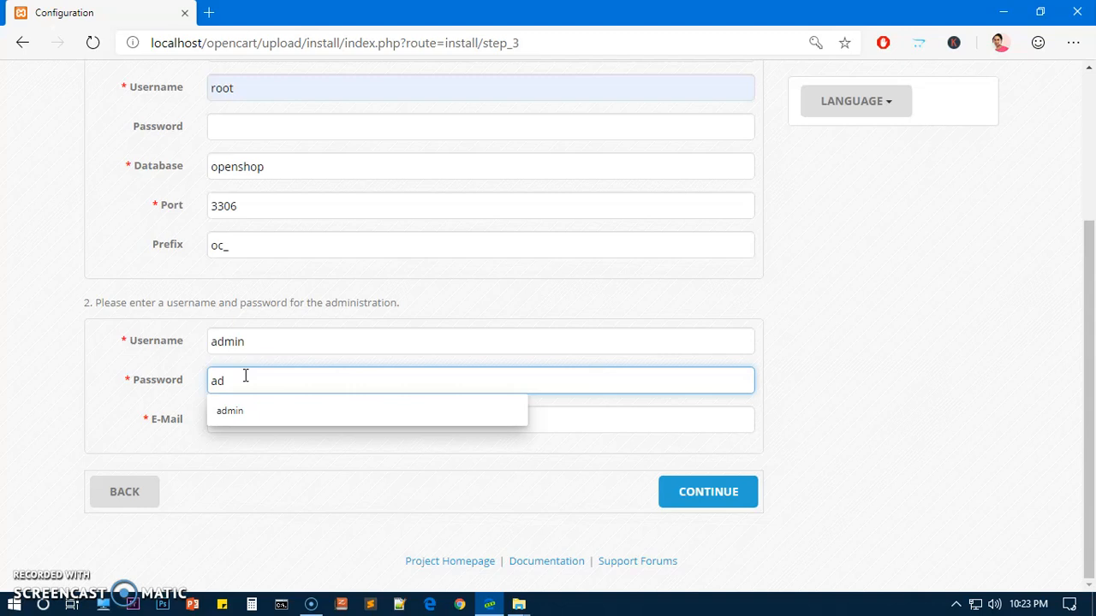
pyautogui.write('d')
pyautogui.press('Down')
pyautogui.press('Return')
pyautogui.press('Tab')
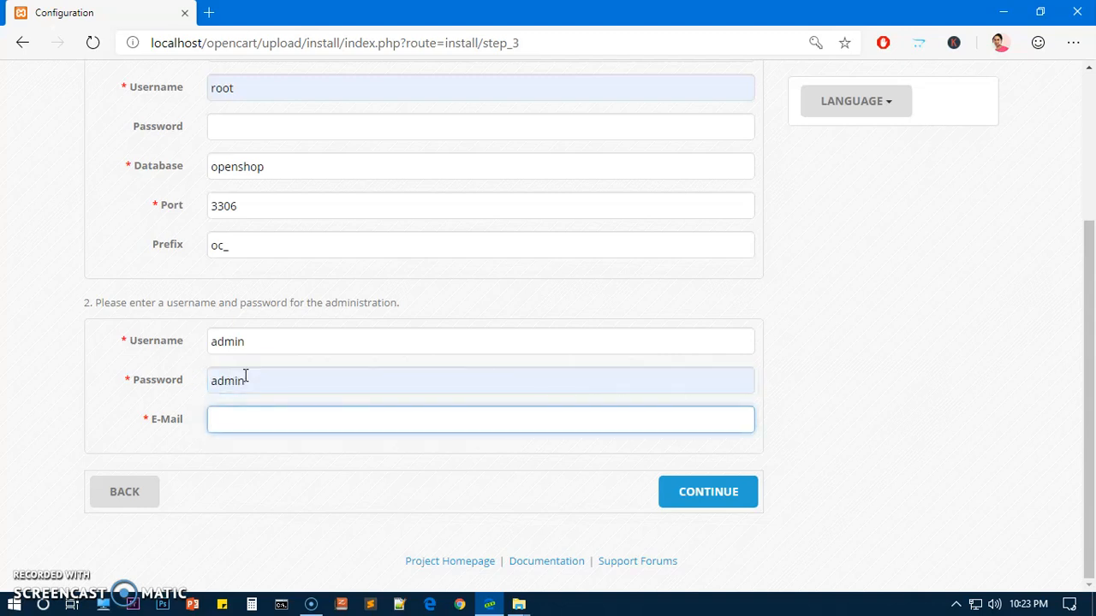
pyautogui.write('ad')
pyautogui.press('Down')
pyautogui.press('Return')
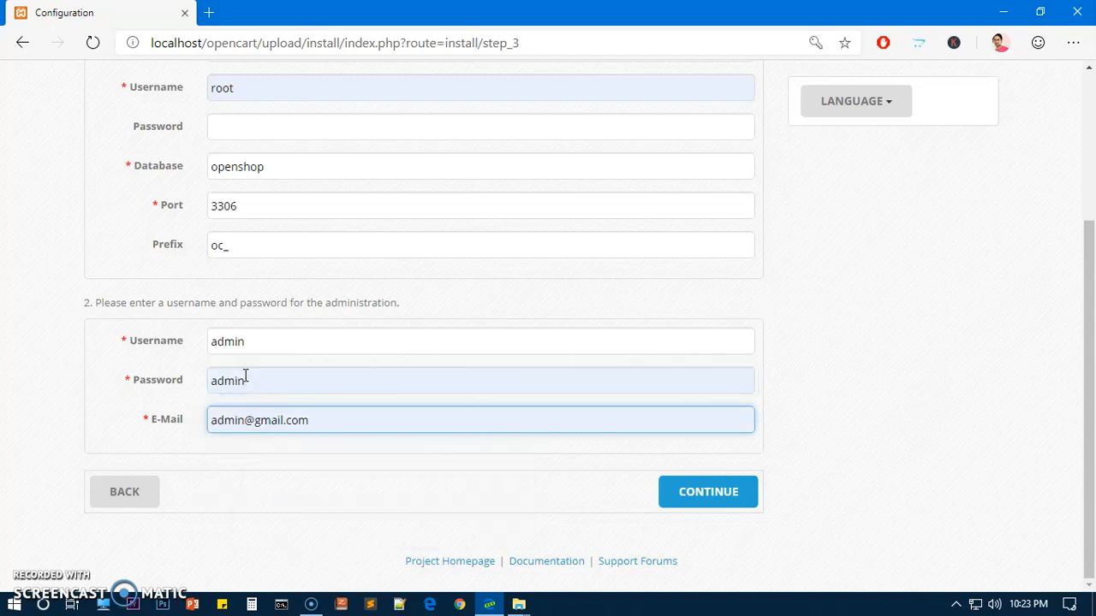
# - Submit the database and administrator settings to complete the installation, and read the reminder about the installation directory
pyautogui.click(688, 505)
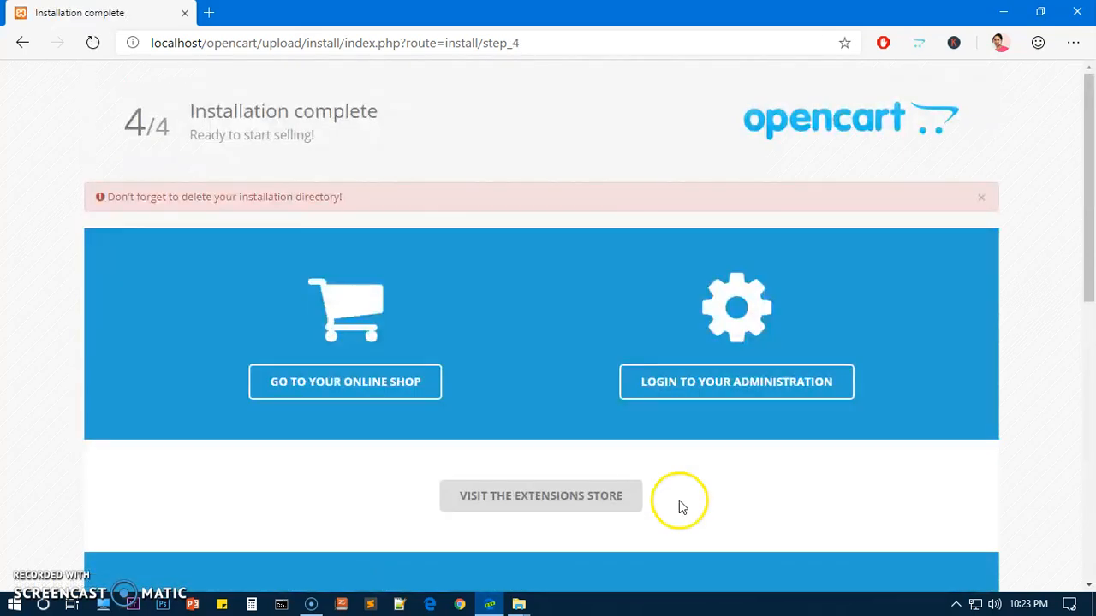
pyautogui.moveTo(108, 196); pyautogui.dragTo(361, 207)
pyautogui.click(391, 209)
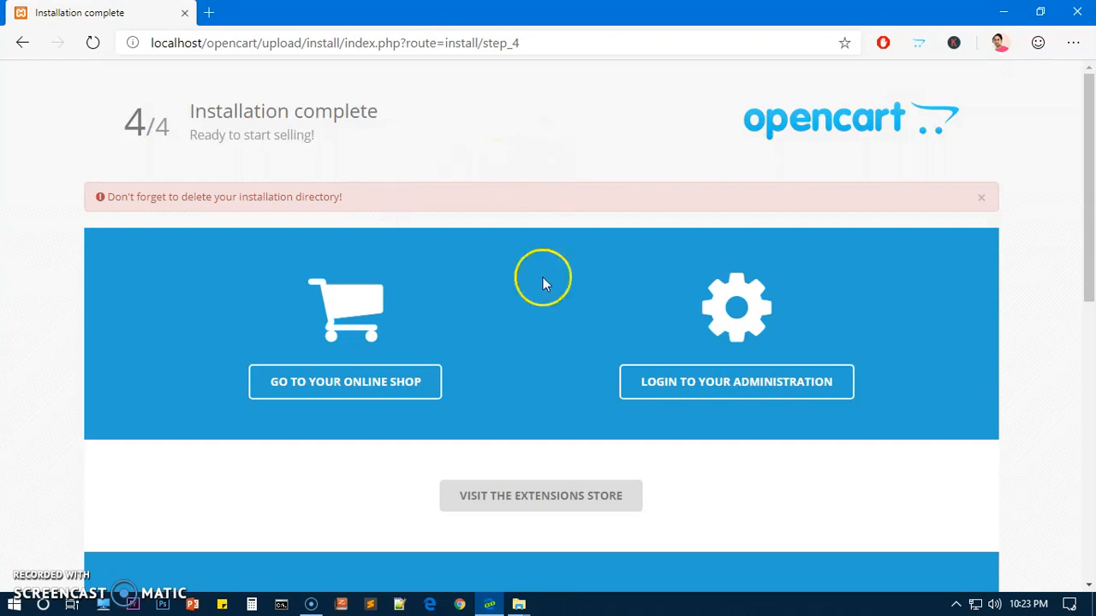
# - In File Explorer, delete the install folder from C:\xampp\htdocs\opencart\upload, close the folder window and return to the browser
pyautogui.click(525, 606)
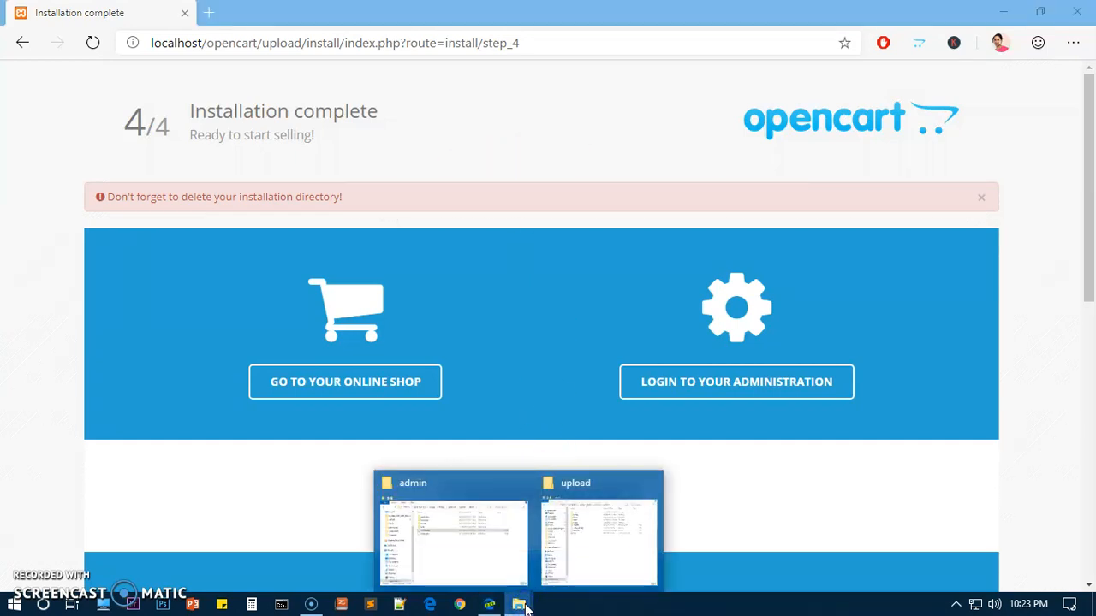
pyautogui.click(459, 544)
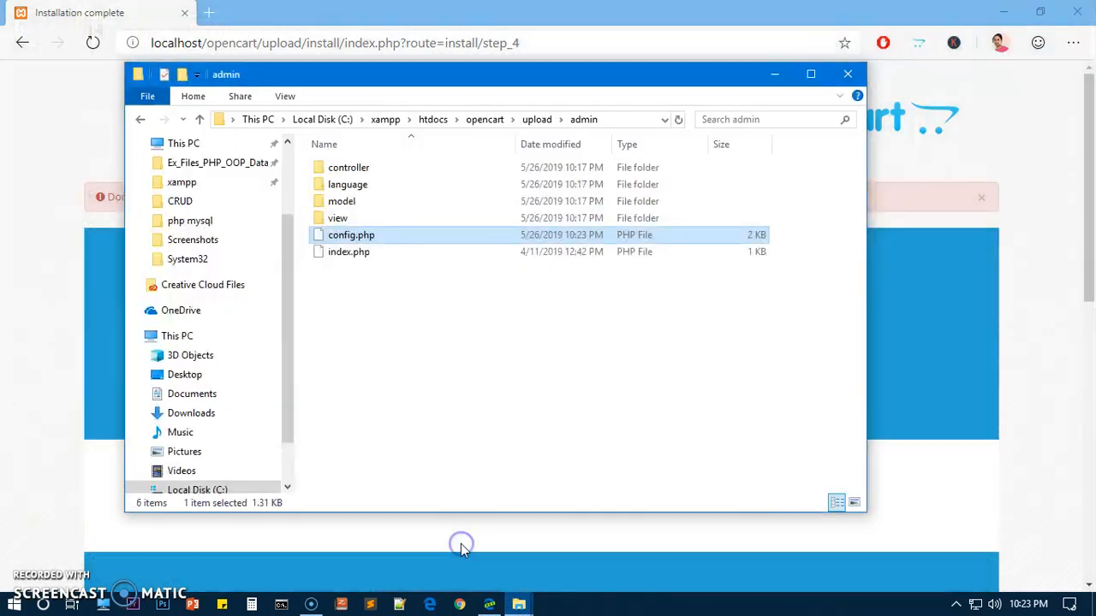
pyautogui.click(486, 119)
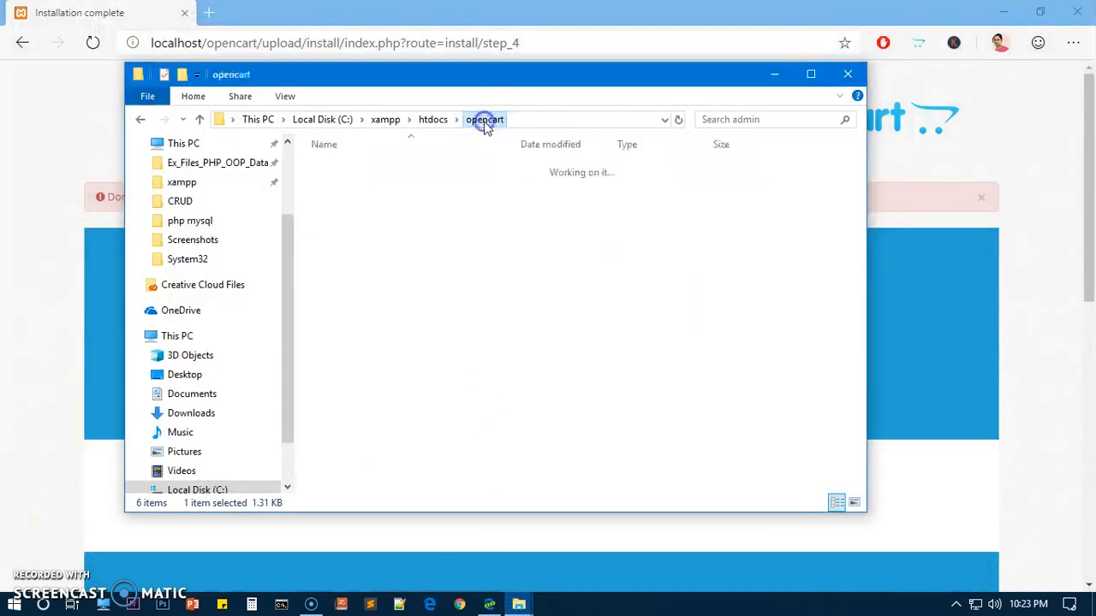
pyautogui.click(432, 119)
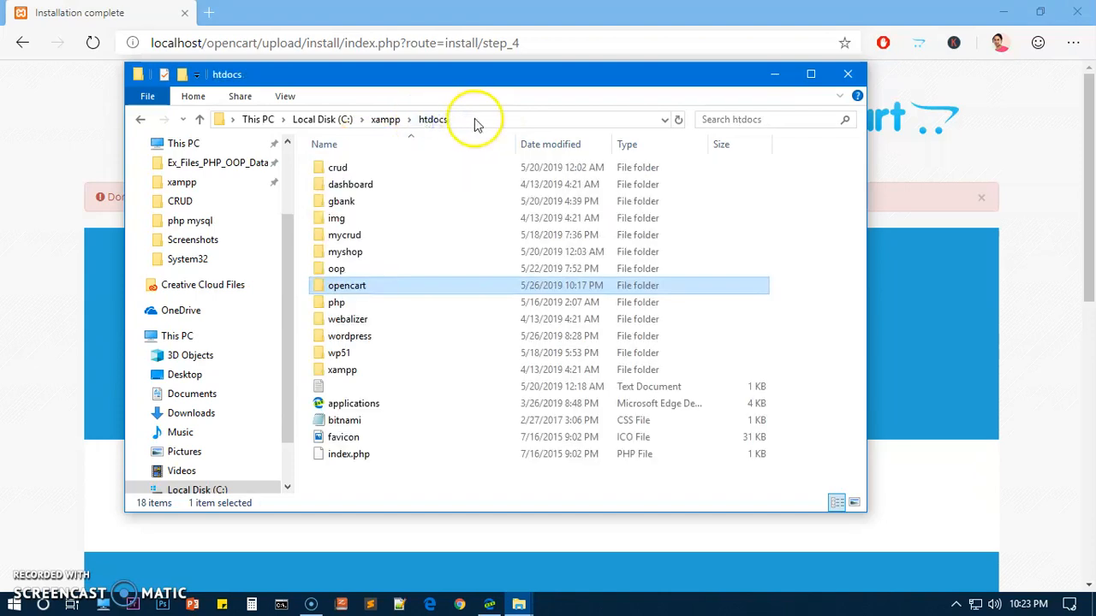
pyautogui.doubleClick(364, 287)
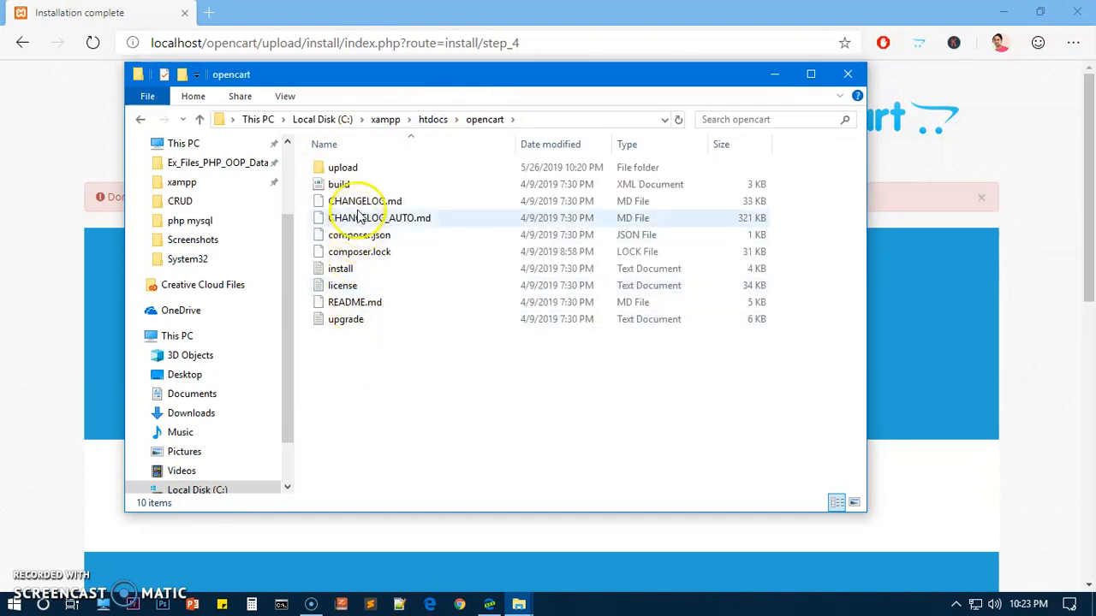
pyautogui.doubleClick(362, 169)
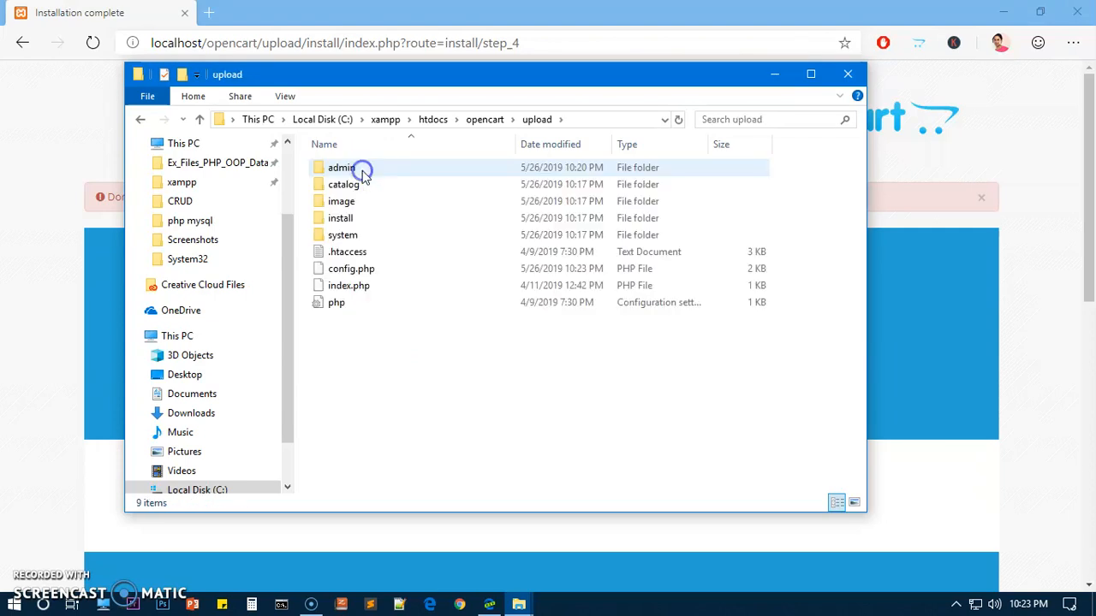
pyautogui.click(357, 219)
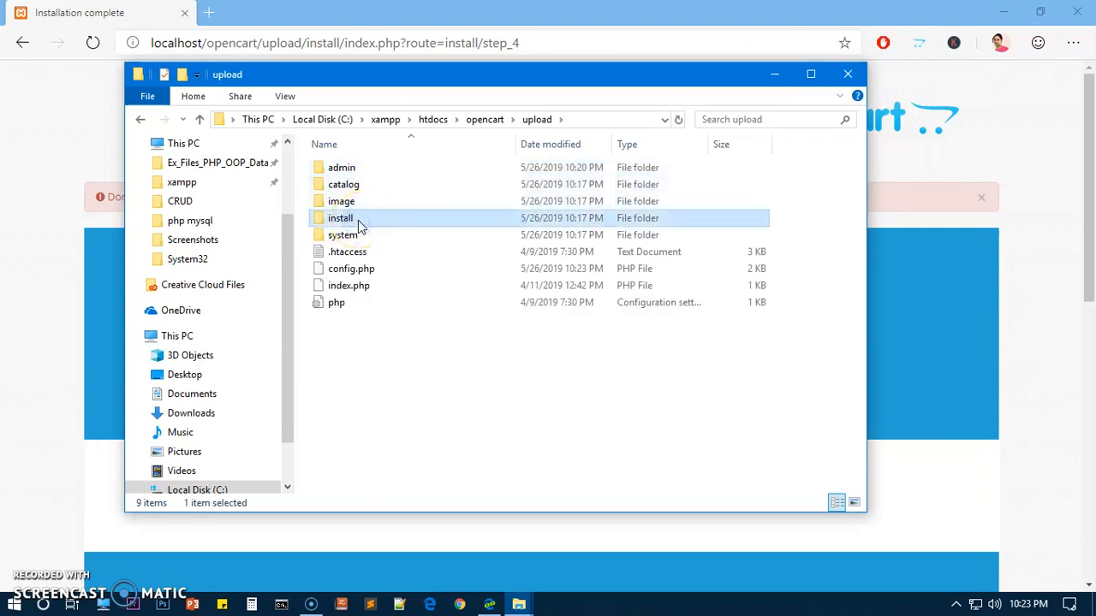
pyautogui.press('Delete')
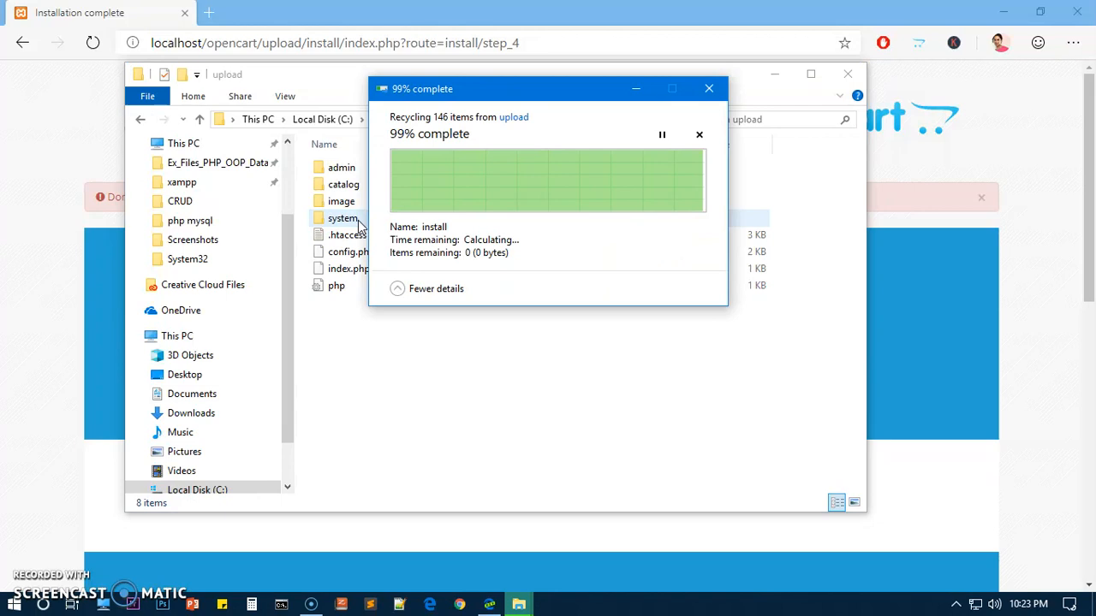
pyautogui.click(847, 74)
pyautogui.click(519, 605)
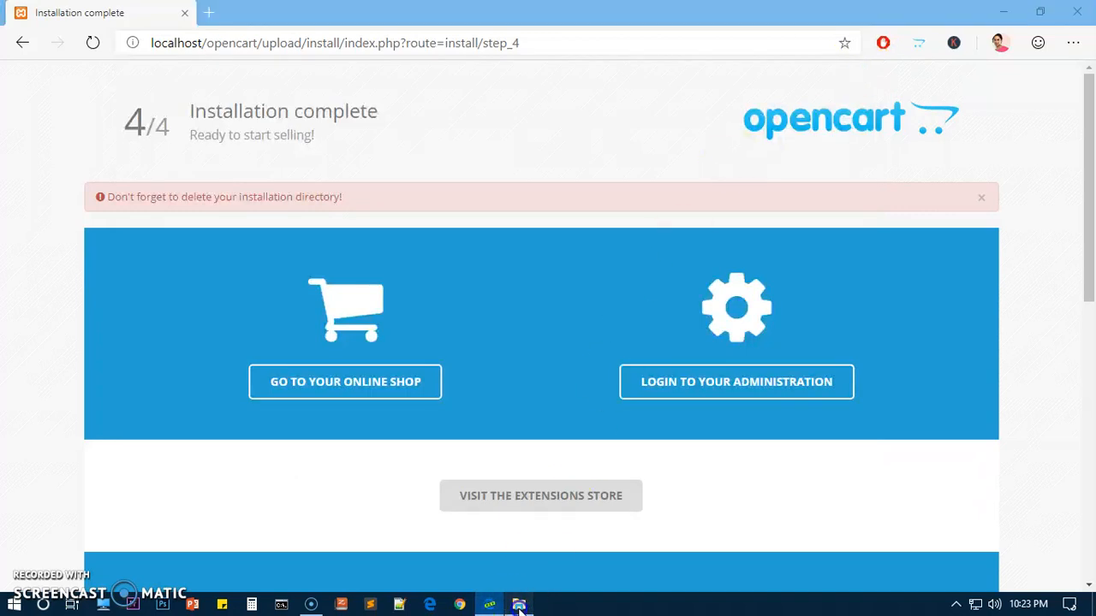
pyautogui.click(757, 12)
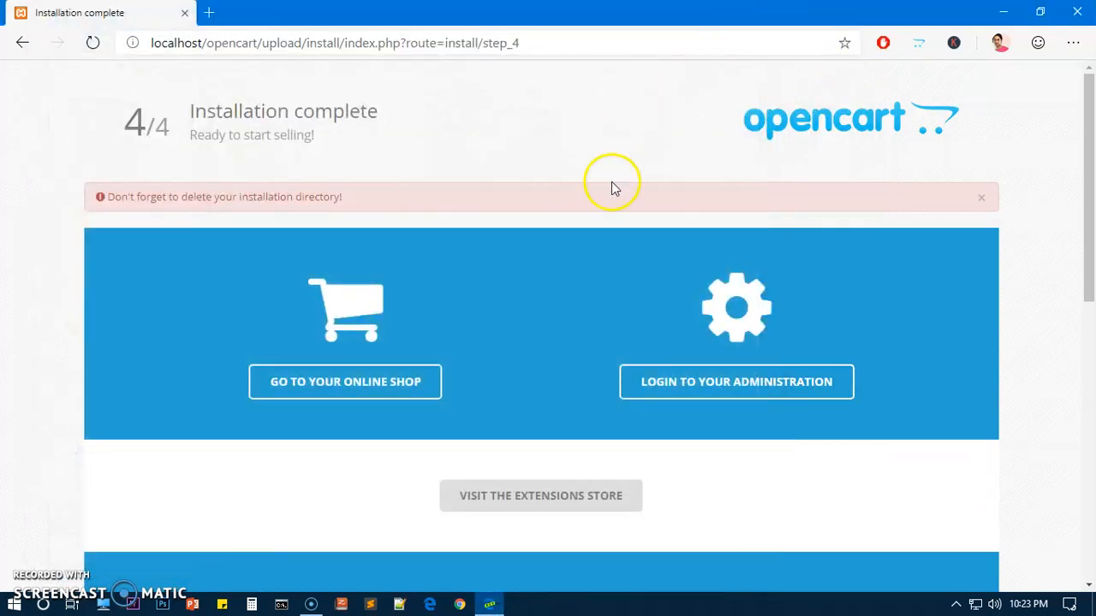
# - Open the online shop in a new tab and look through its home page and the Apple Cinema 30" product page
pyautogui.rightClick(367, 391)
pyautogui.click(421, 200)
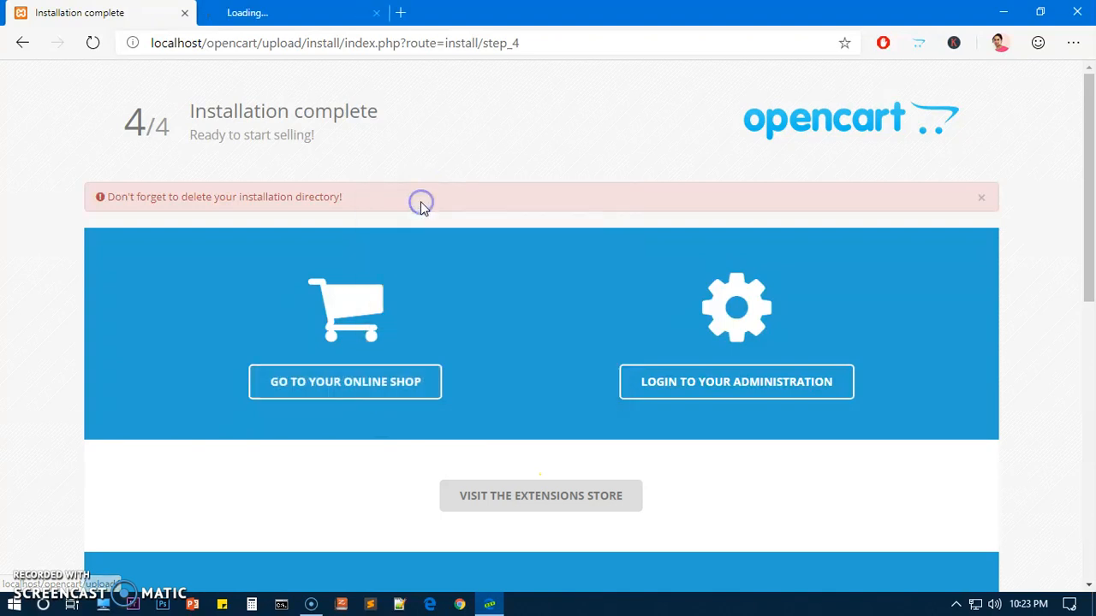
pyautogui.scroll(-10, 445, 524)
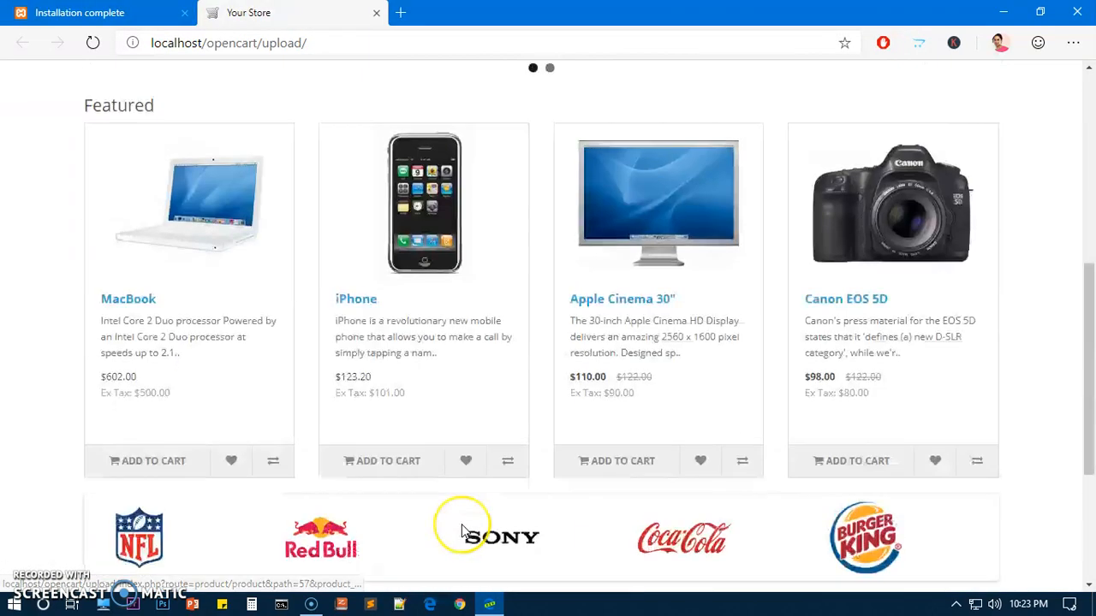
pyautogui.scroll(10, 461, 526)
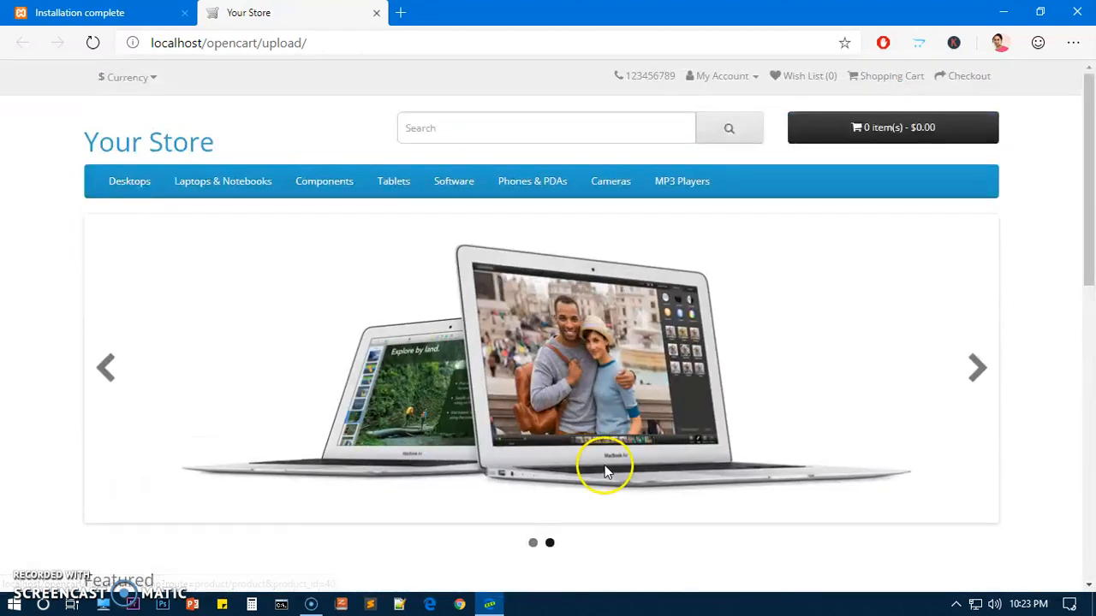
pyautogui.scroll(-5, 591, 462)
pyautogui.click(638, 295)
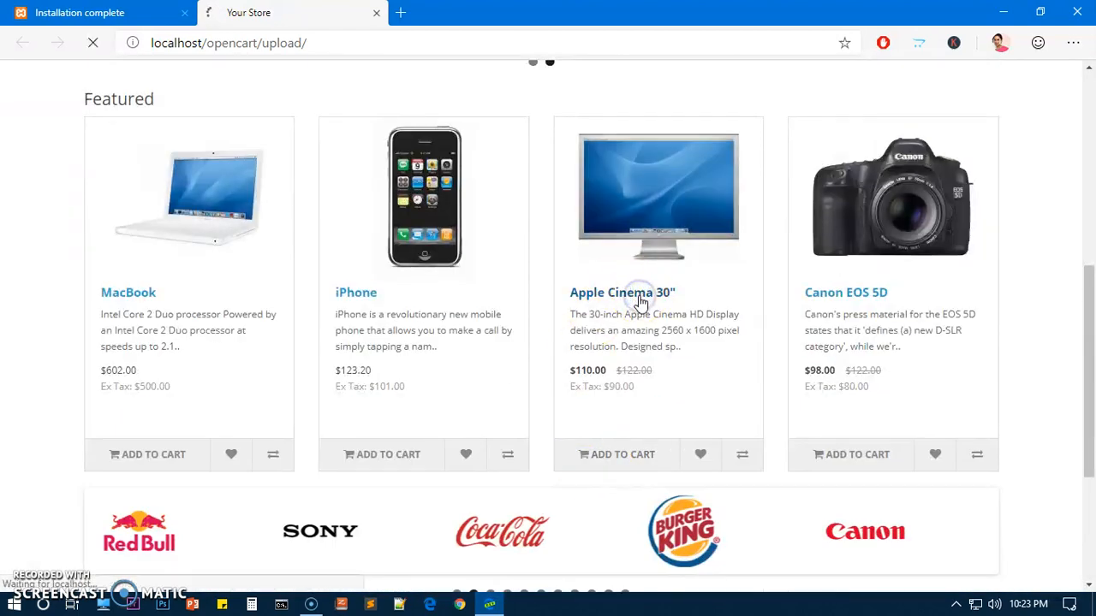
pyautogui.scroll(-11, 636, 310)
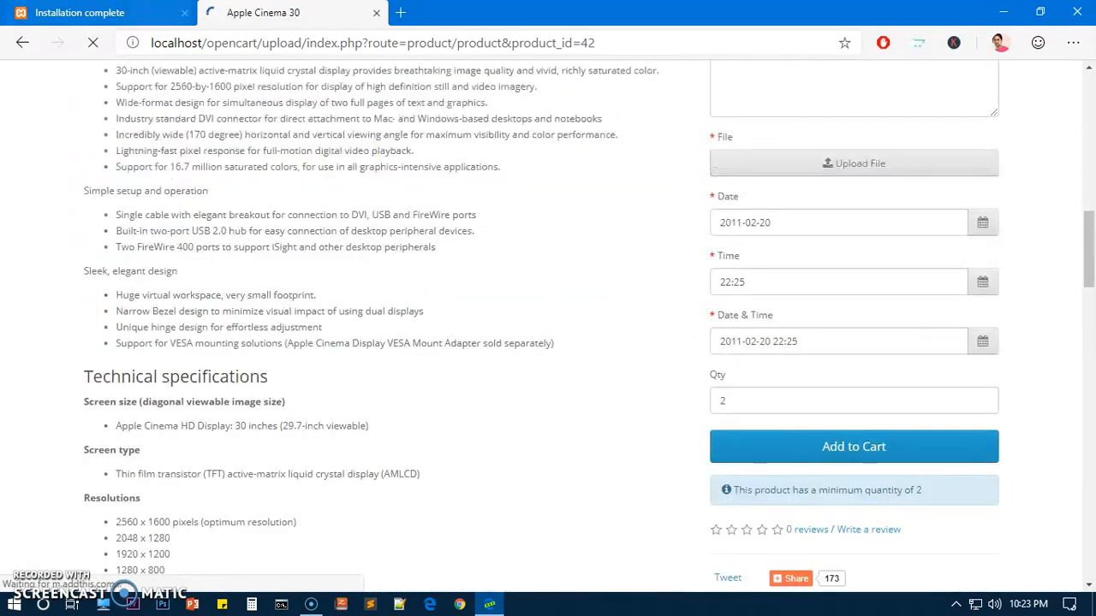
# - Open the store's administration page from the Installation complete page and log in with the prefilled admin credentials
pyautogui.click(153, 13)
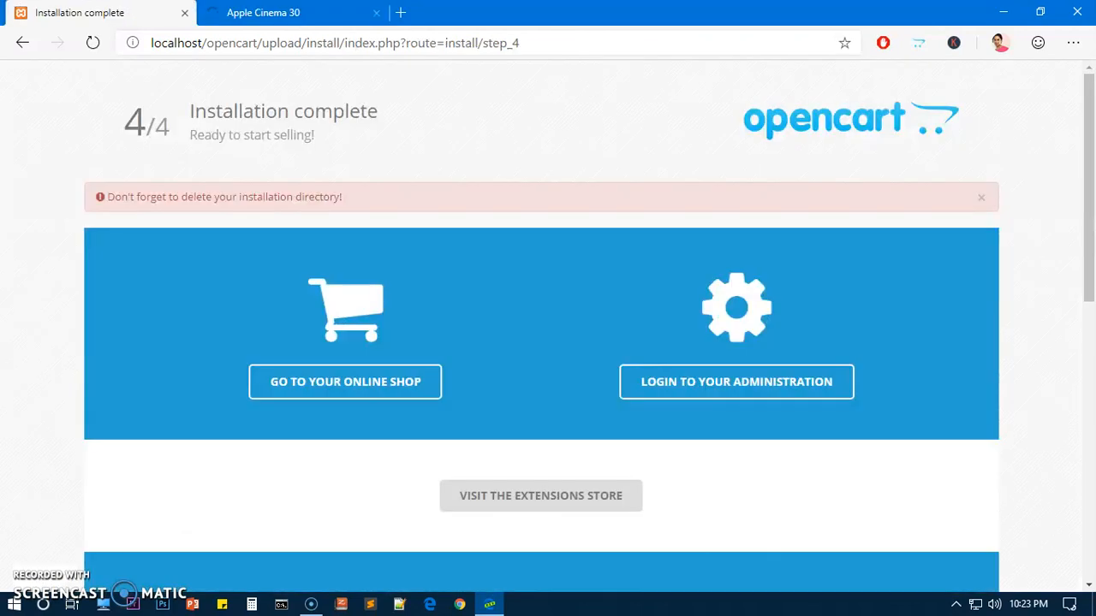
pyautogui.click(689, 385)
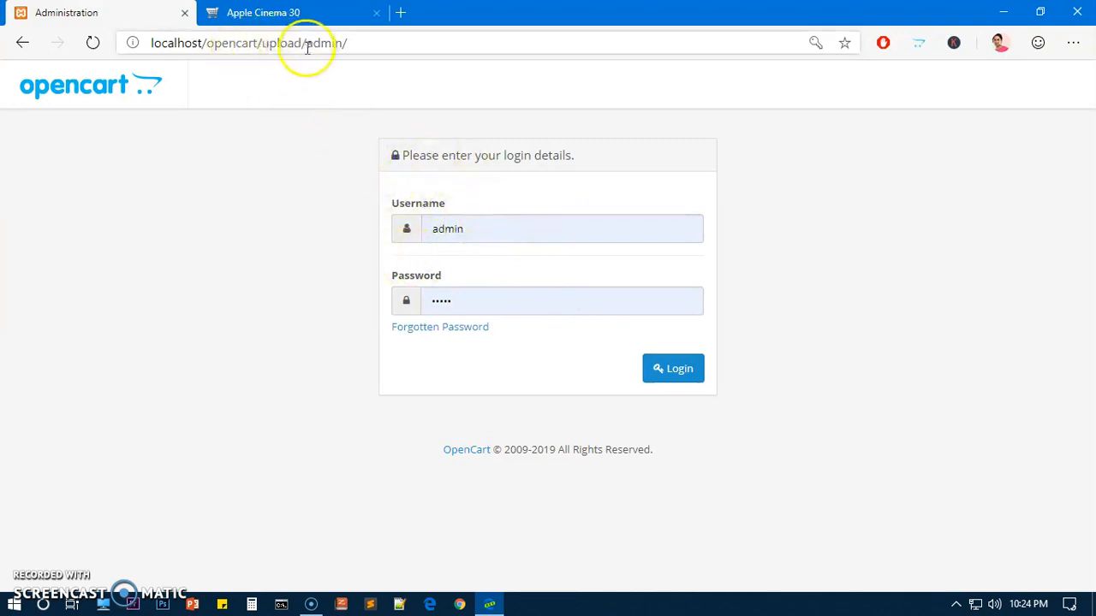
pyautogui.moveTo(307, 47); pyautogui.dragTo(400, 47)
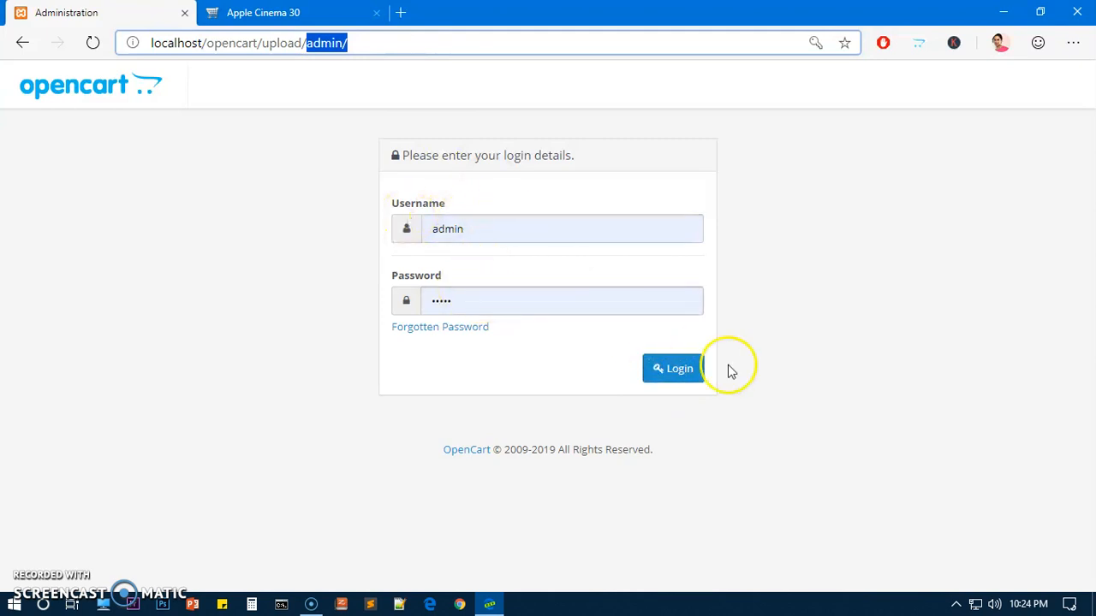
pyautogui.click(693, 375)
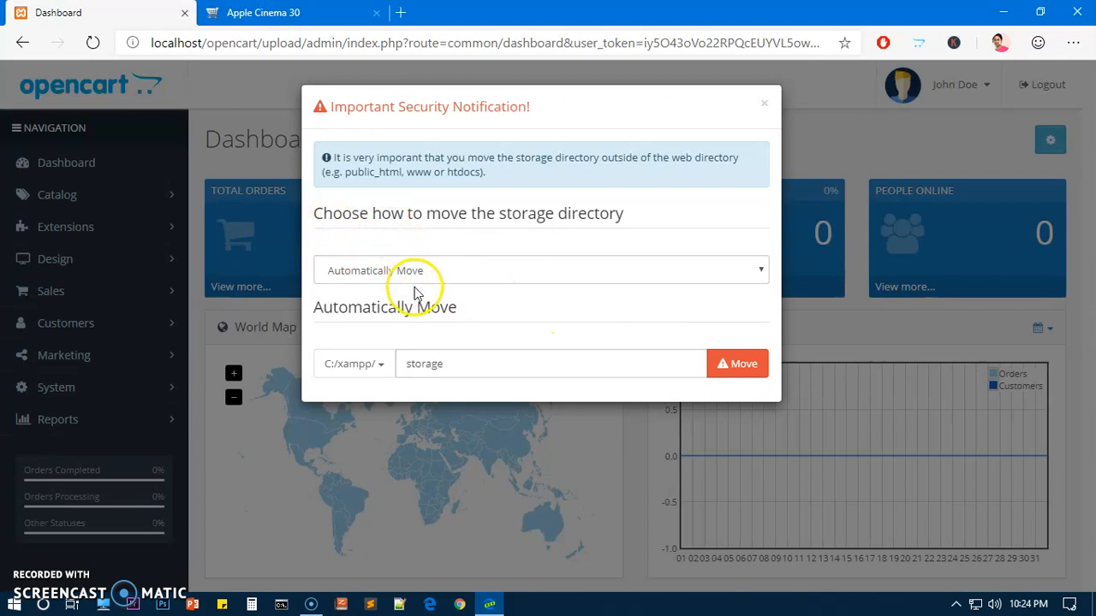
# - Choose Automatically Move as the method for relocating the storage directory in the security notification
pyautogui.click(474, 369)
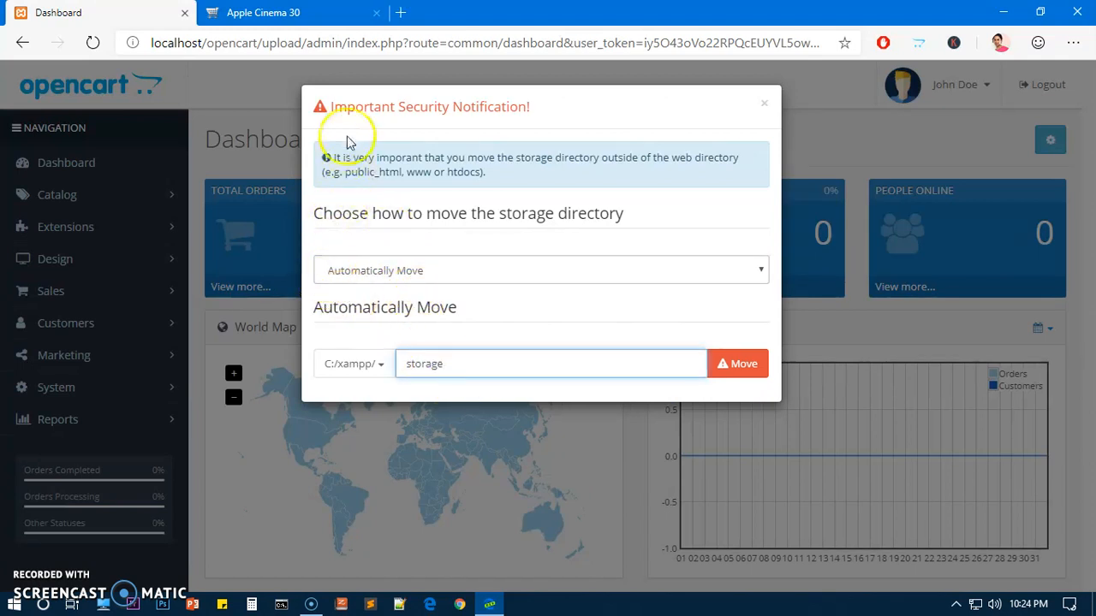
pyautogui.click(359, 269)
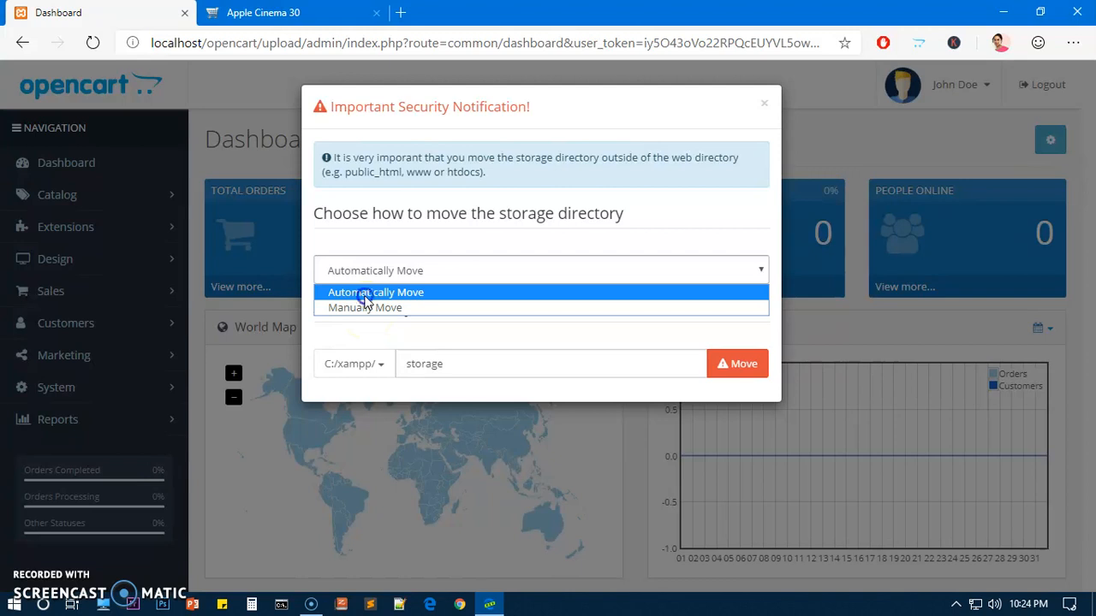
pyautogui.click(366, 293)
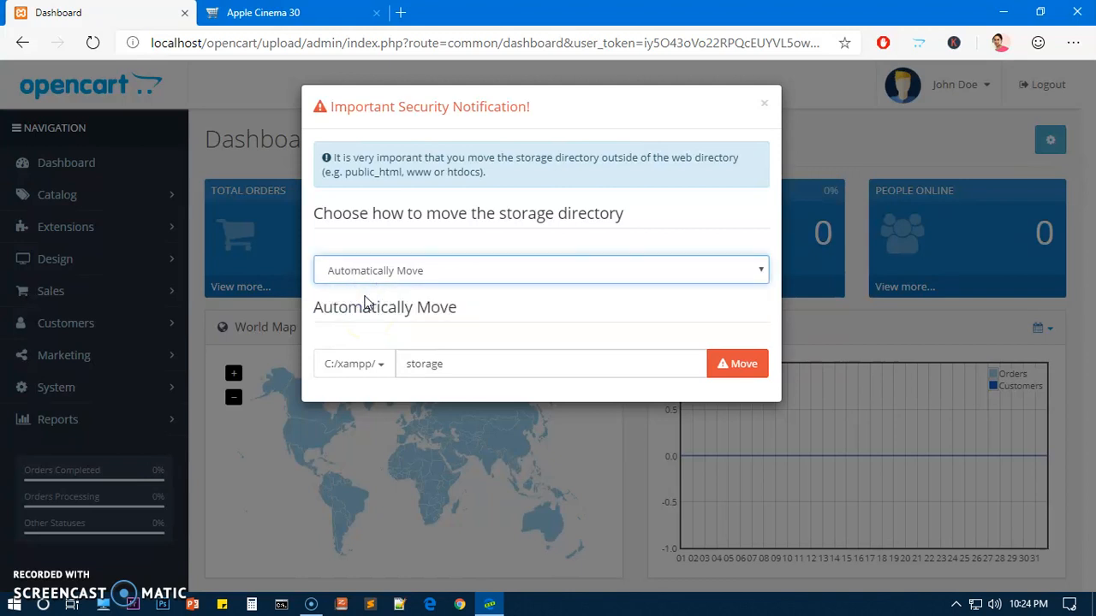
pyautogui.click(451, 367)
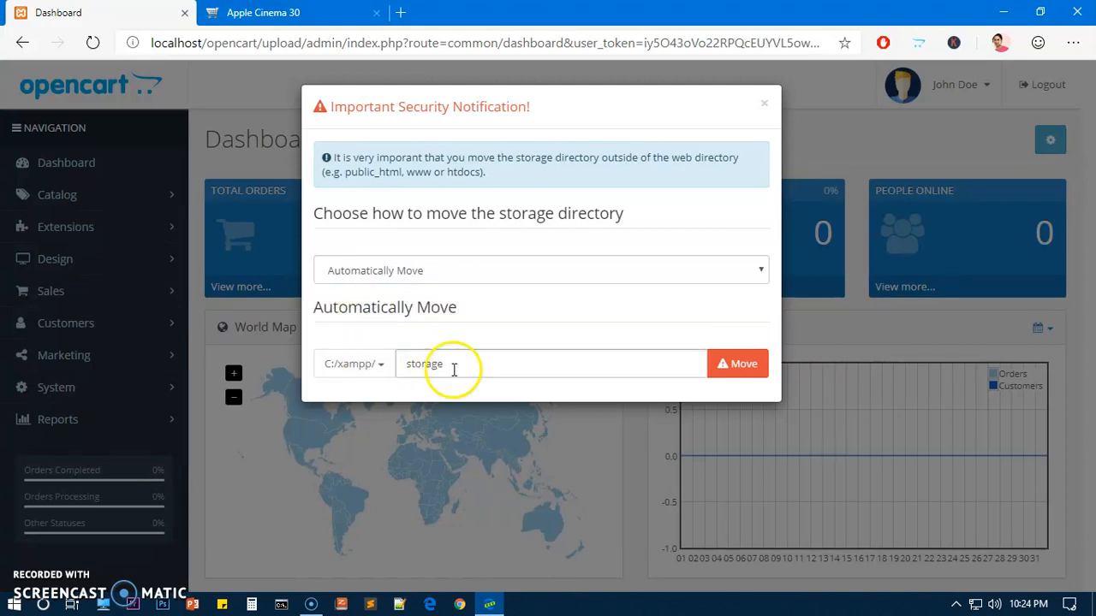
# - Try to move the storage directory to C:/xampp/ under the folder name shop
pyautogui.moveTo(399, 367); pyautogui.dragTo(500, 366)
pyautogui.click(465, 366)
pyautogui.click(451, 367)
pyautogui.doubleClick(473, 364)
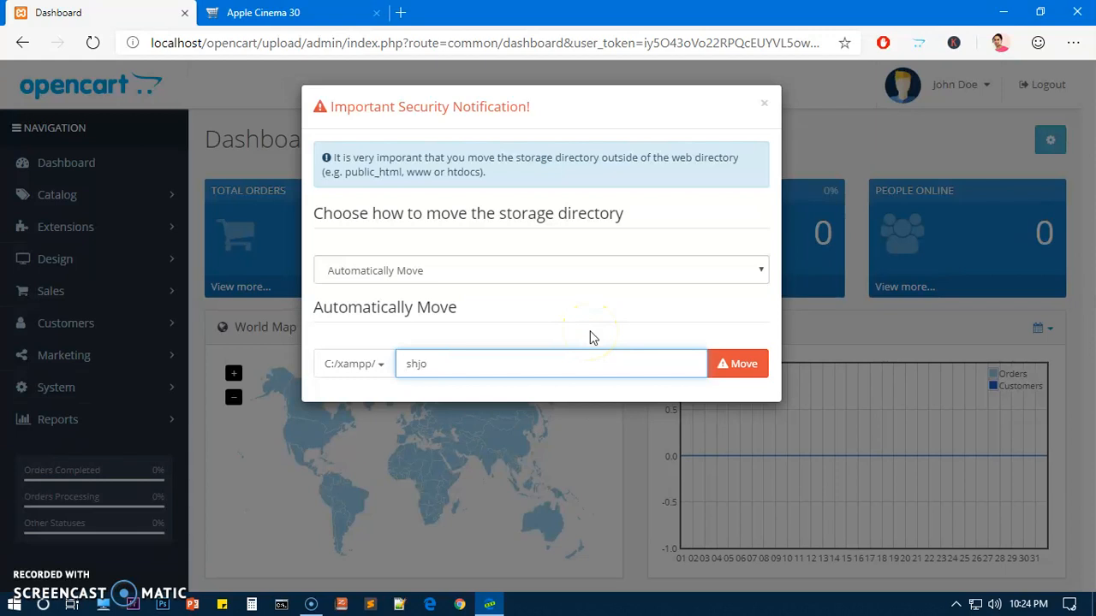
pyautogui.click(757, 365)
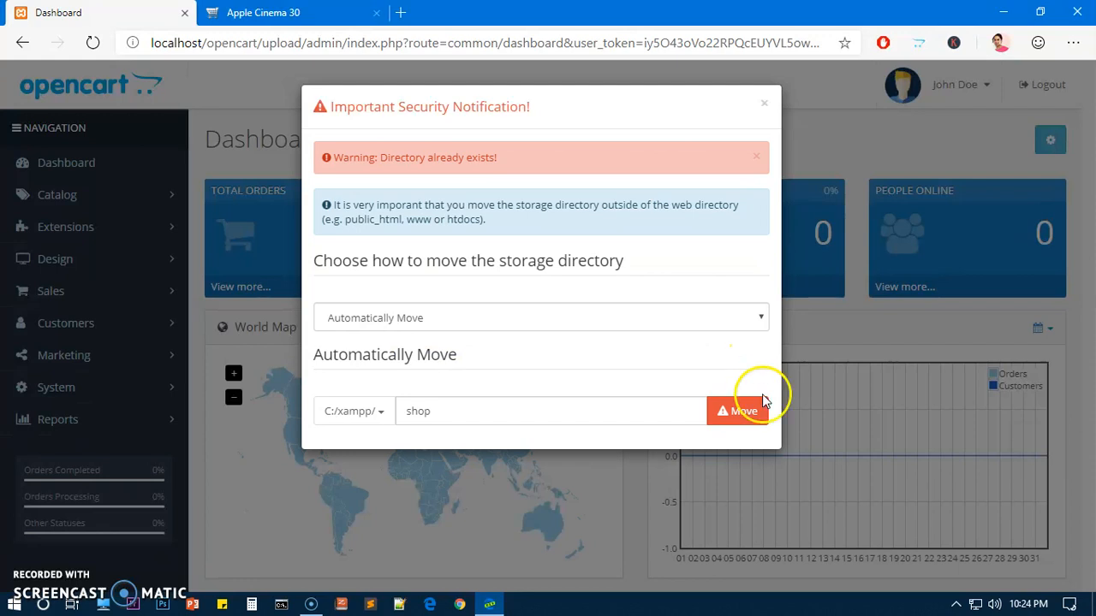
# - Move the storage directory to C:/xampp/ with the folder name openshop, and close the security notification
pyautogui.click(443, 412)
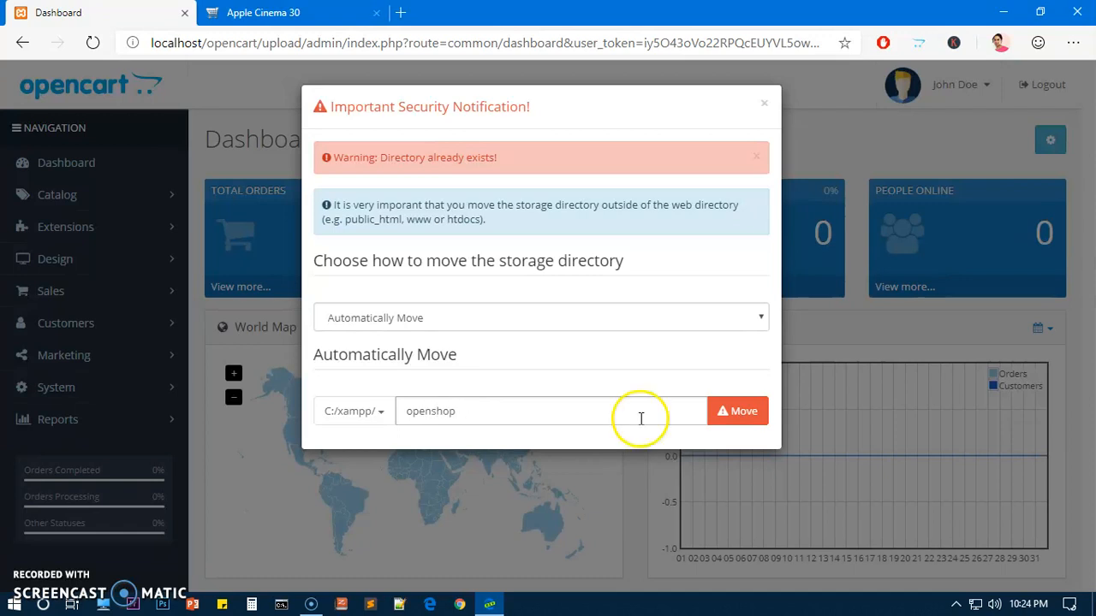
pyautogui.click(728, 410)
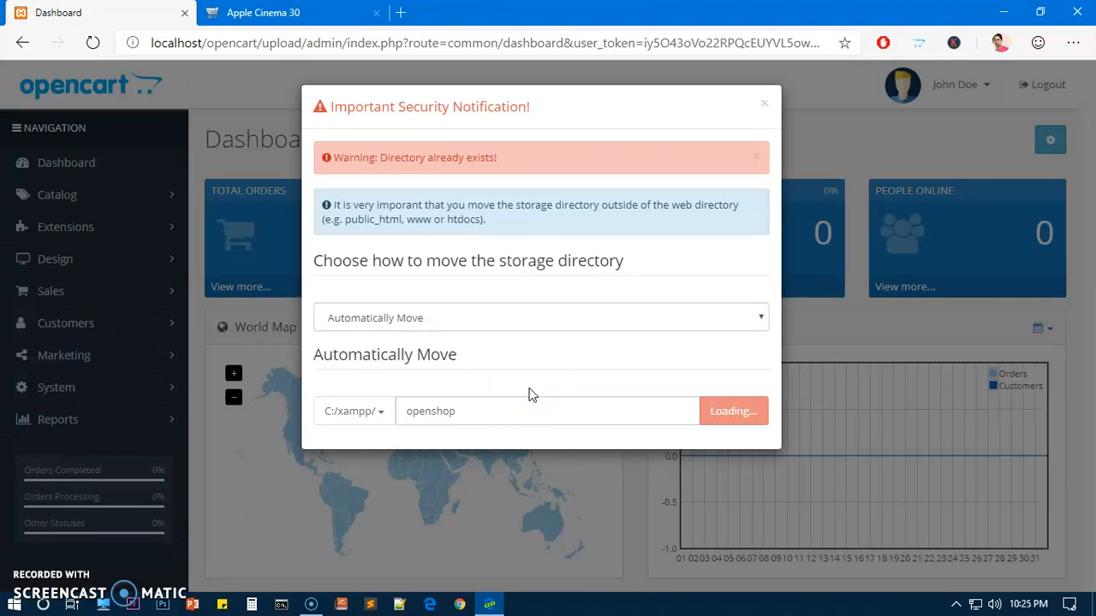
pyautogui.moveTo(358, 159); pyautogui.dragTo(544, 160)
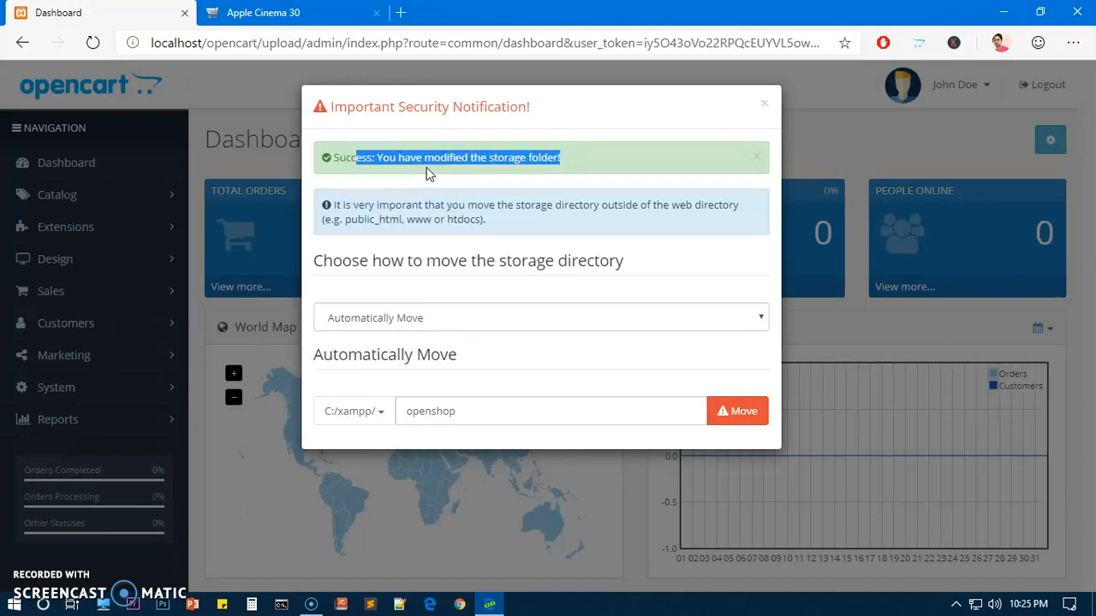
pyautogui.click(763, 108)
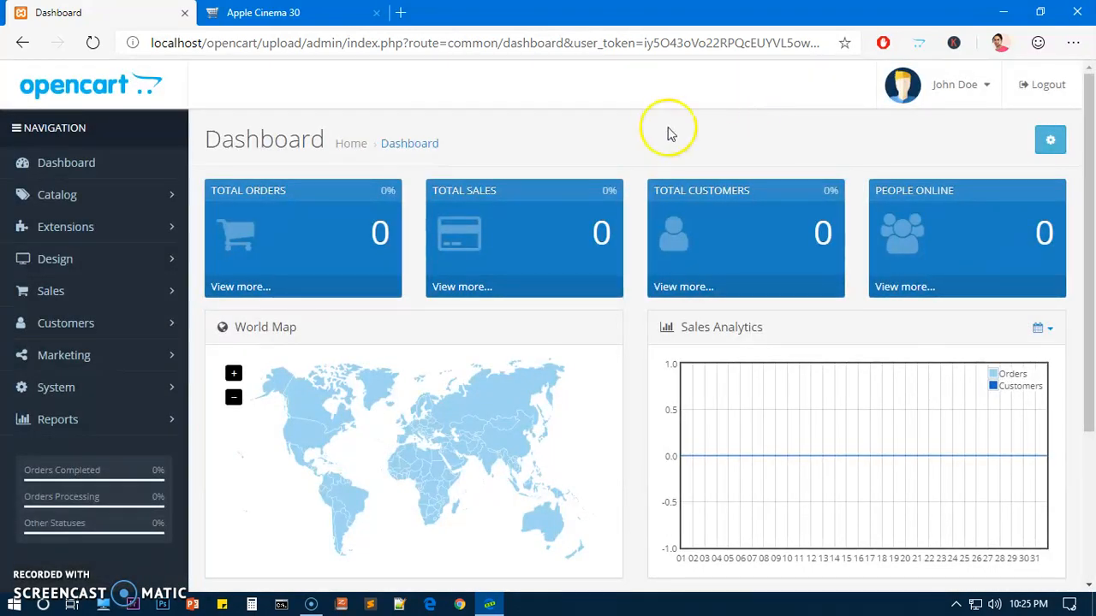
# - Examine the pages offered under the Catalog, Extensions, Design and Sales sections of the admin navigation, starting from the dashboard
pyautogui.click(65, 163)
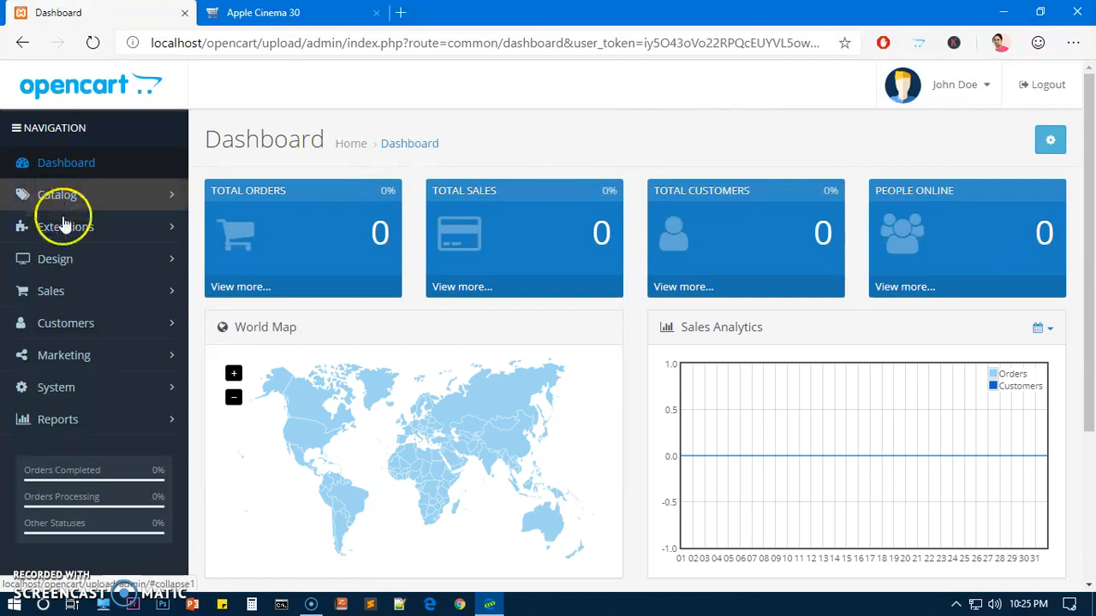
pyautogui.click(147, 198)
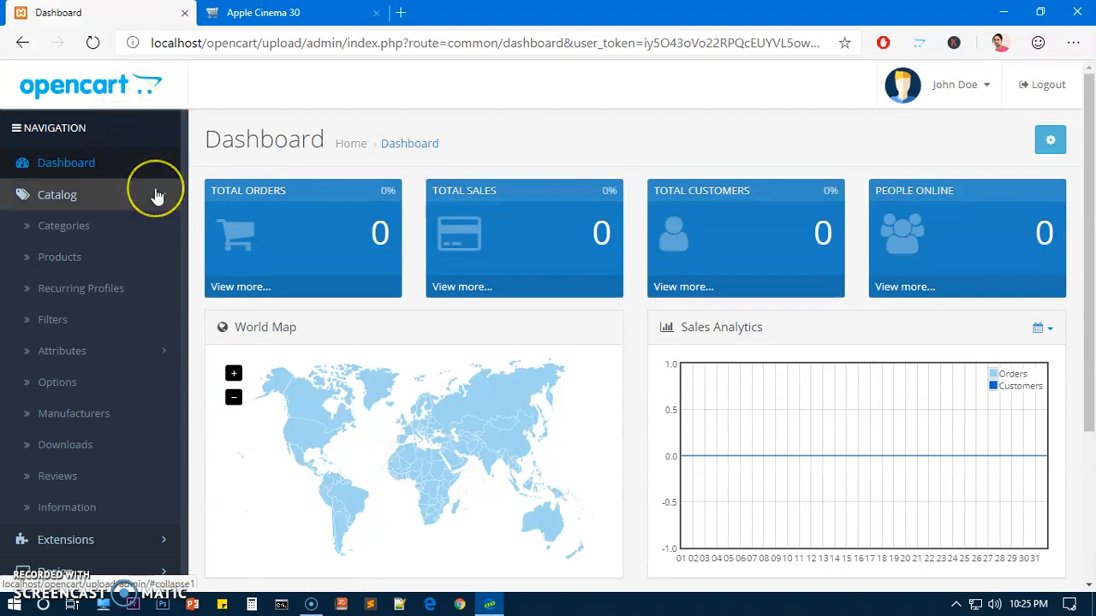
pyautogui.click(155, 196)
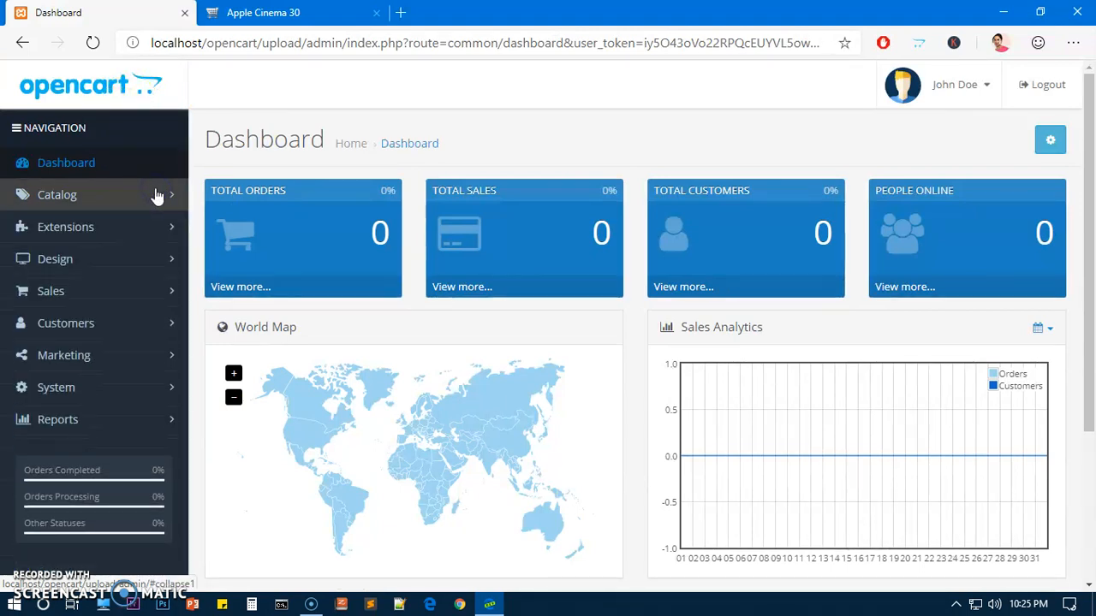
pyautogui.click(159, 231)
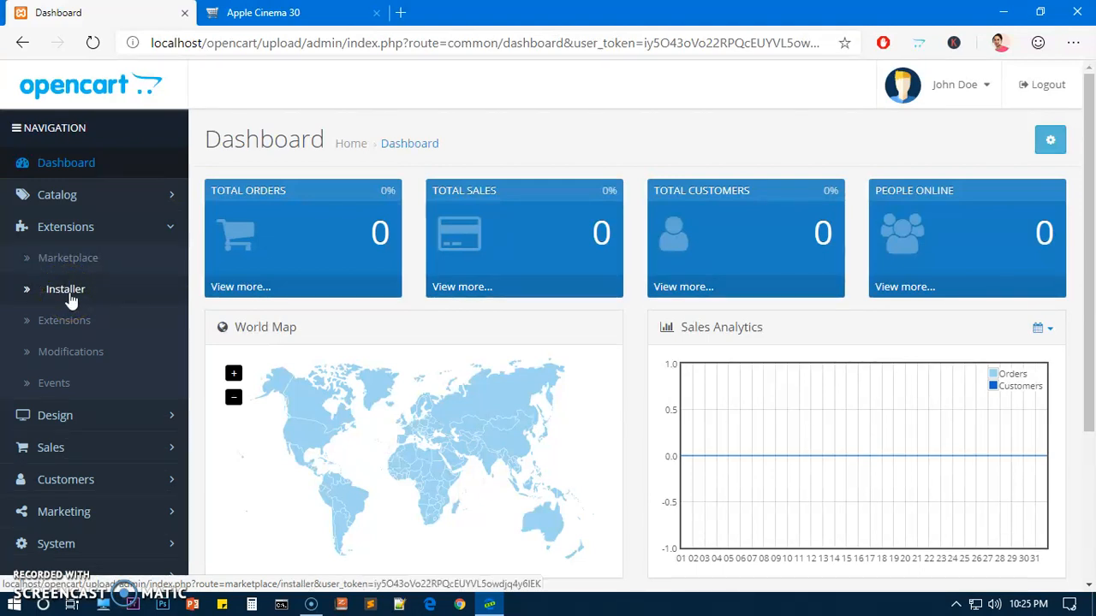
pyautogui.click(159, 227)
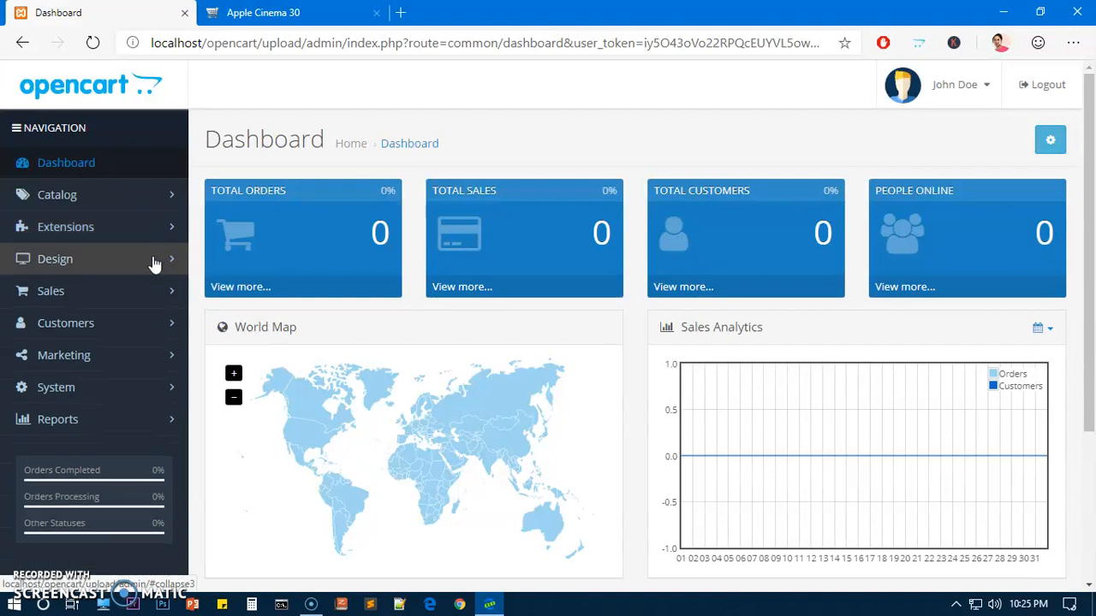
pyautogui.click(164, 262)
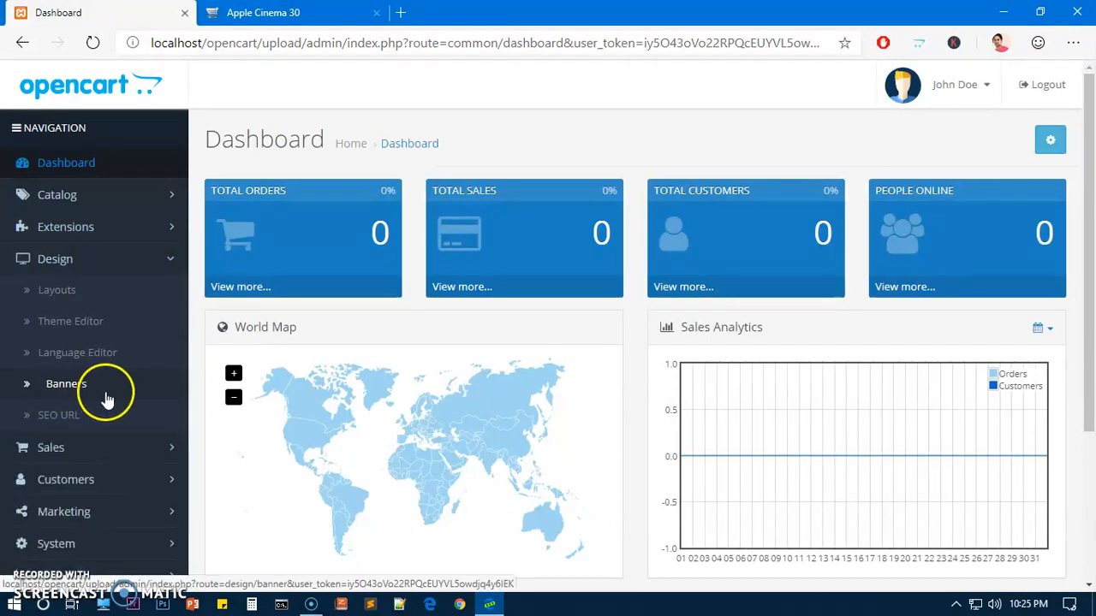
pyautogui.click(173, 260)
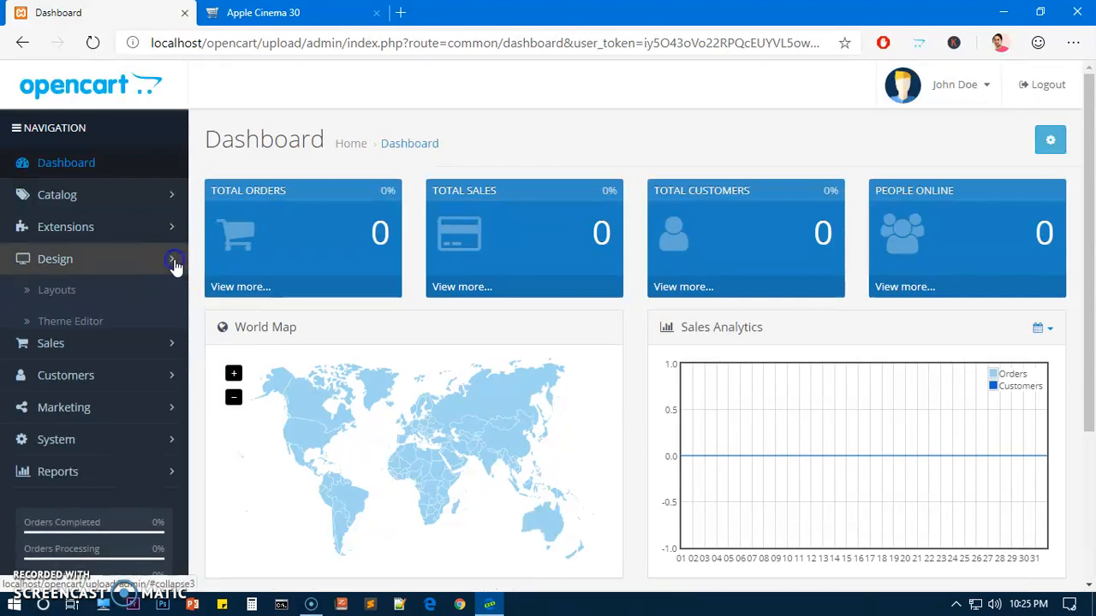
pyautogui.click(164, 295)
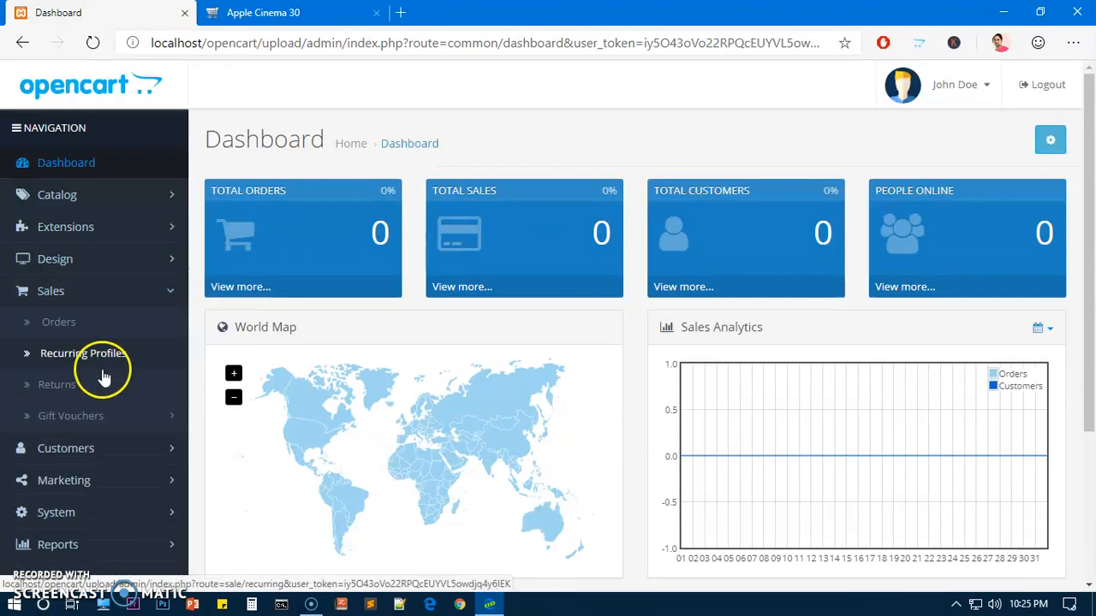
pyautogui.click(168, 293)
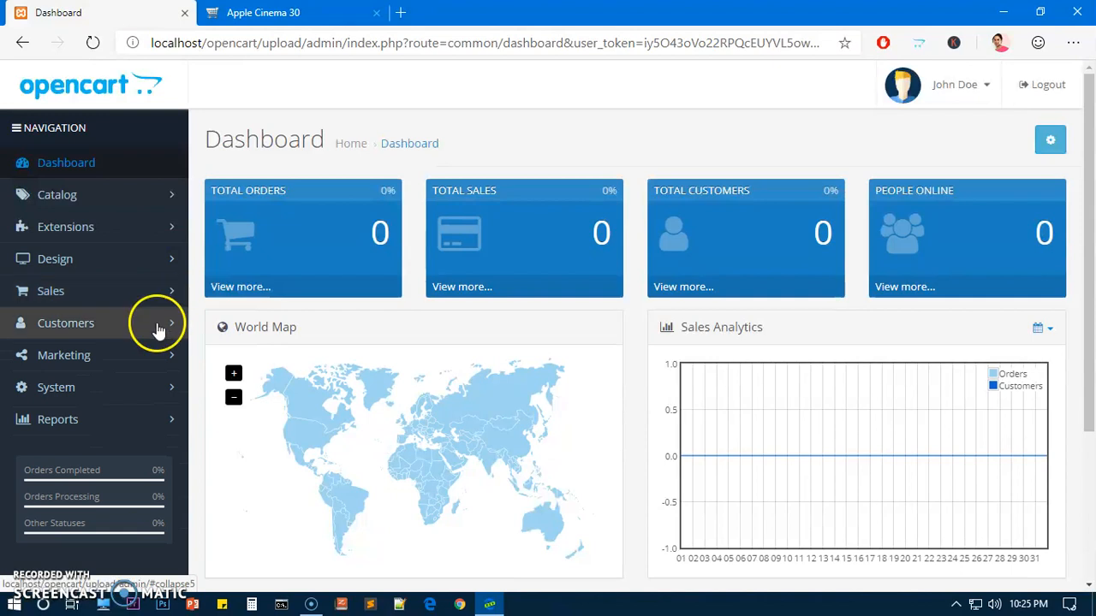
# - Open the default store, Your Store, for editing from the system's store settings
pyautogui.click(172, 394)
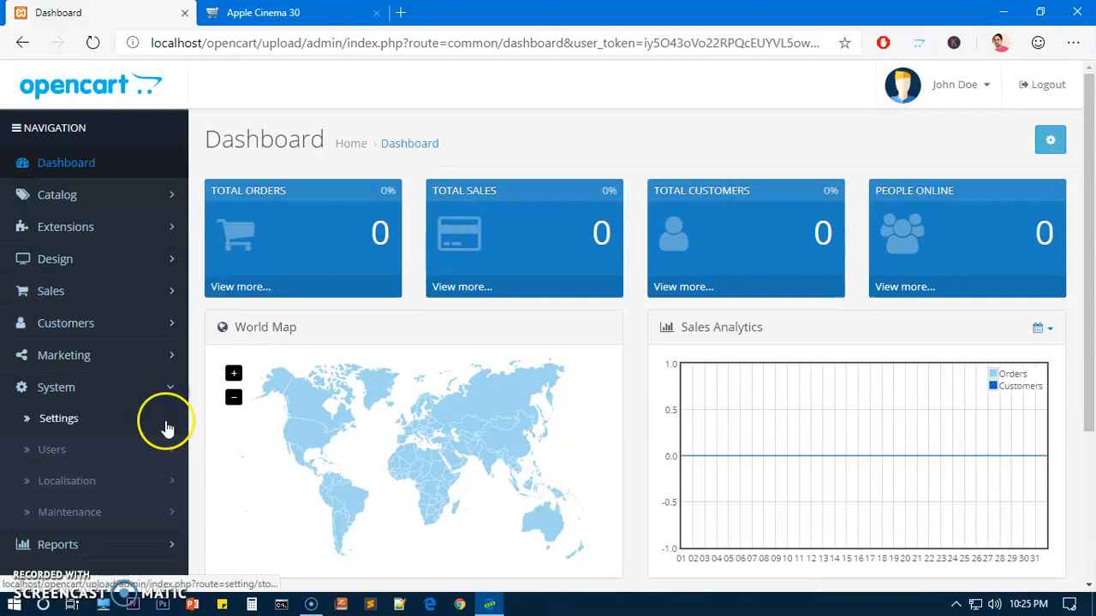
pyautogui.click(79, 423)
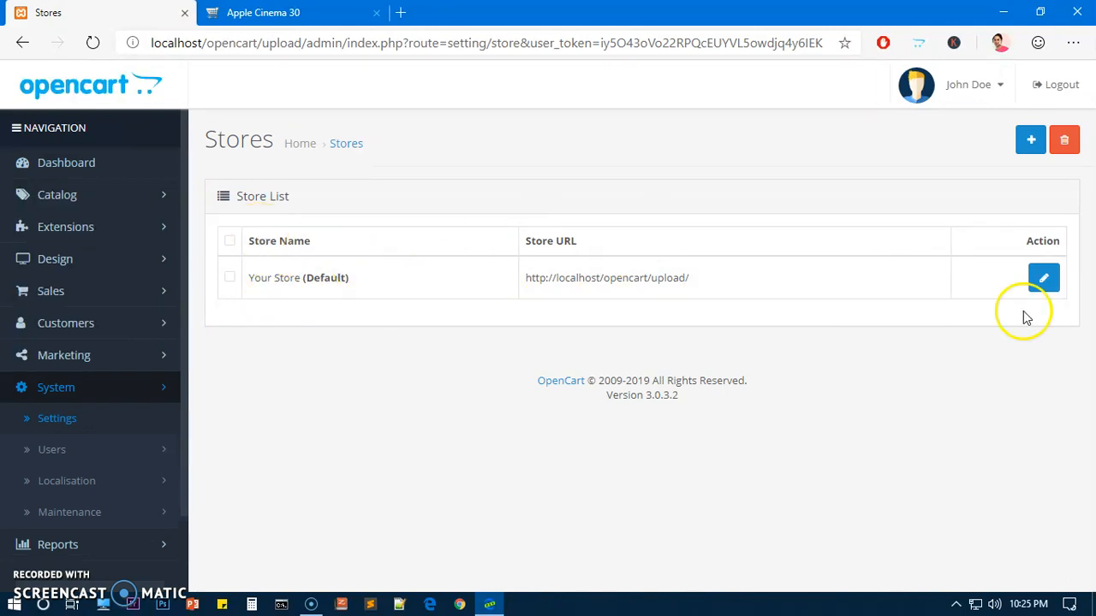
pyautogui.click(1043, 277)
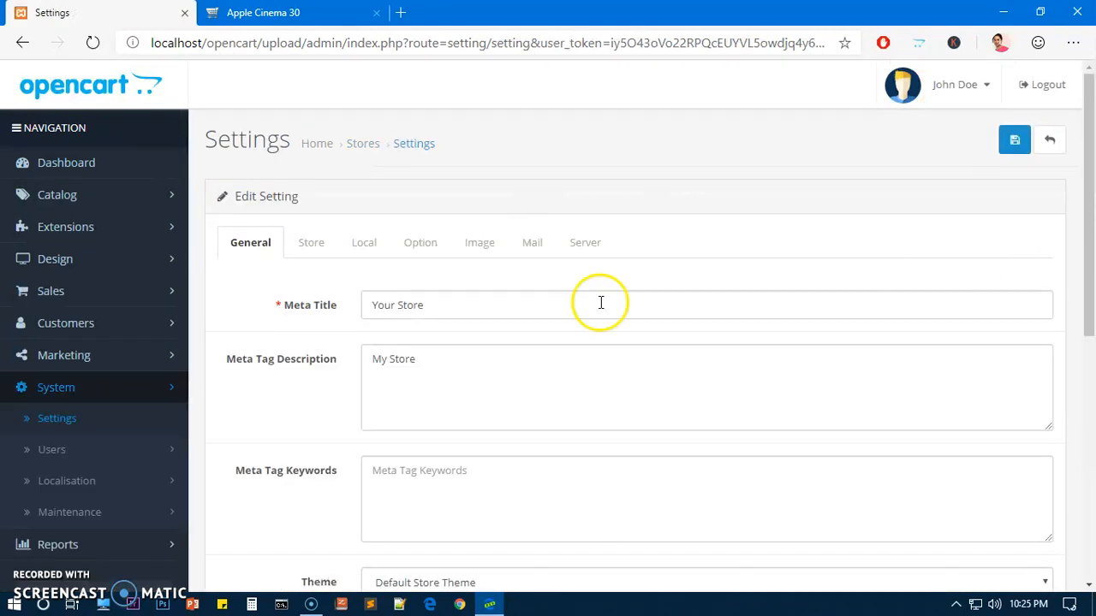
# - Look through the store's Store, Local, Image, Mail, Server and General settings, and return to the admin dashboard
pyautogui.click(313, 244)
pyautogui.click(363, 244)
pyautogui.click(462, 244)
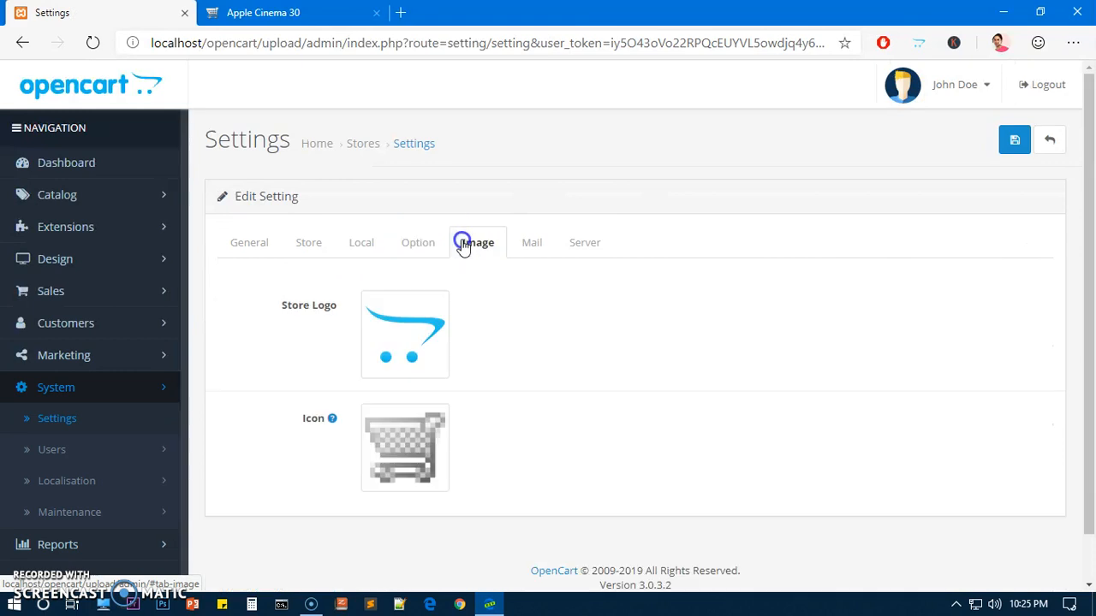
pyautogui.click(531, 243)
pyautogui.click(585, 242)
pyautogui.click(249, 243)
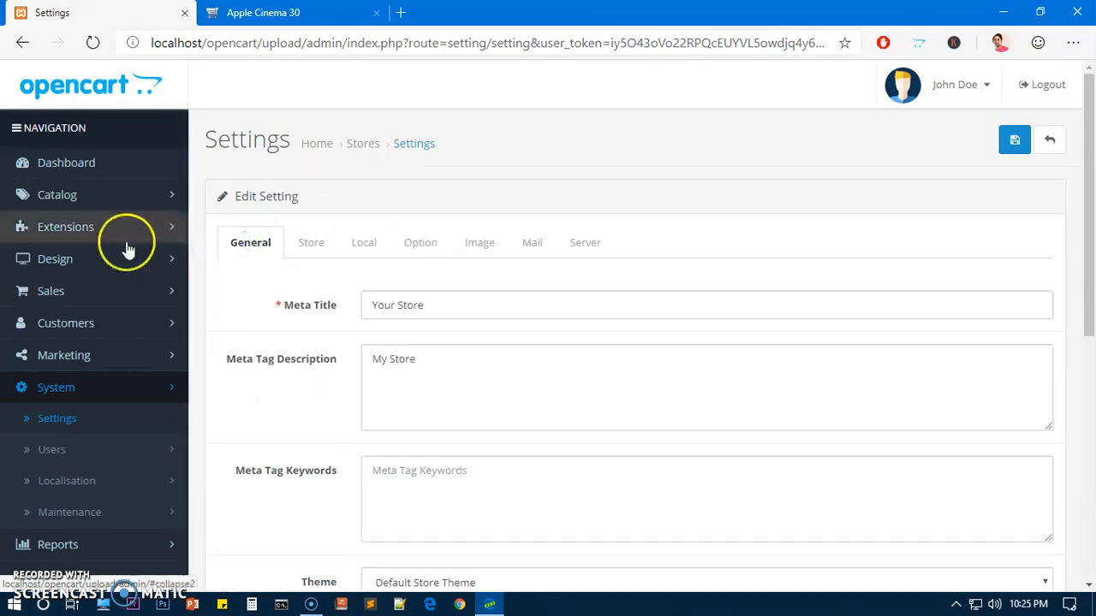
pyautogui.click(76, 171)
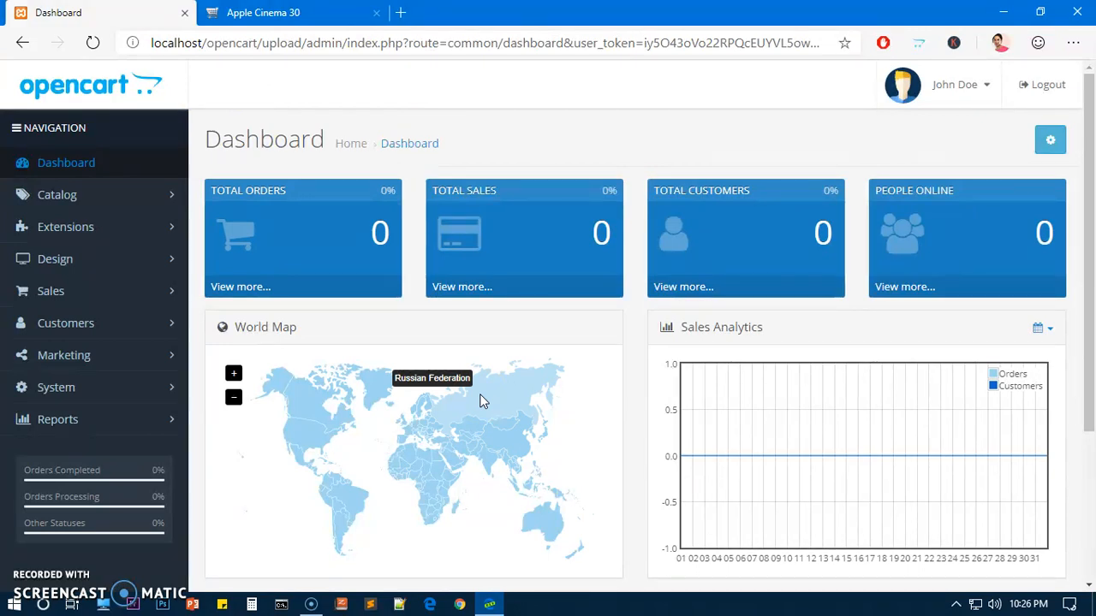
pyautogui.click(433, 438)
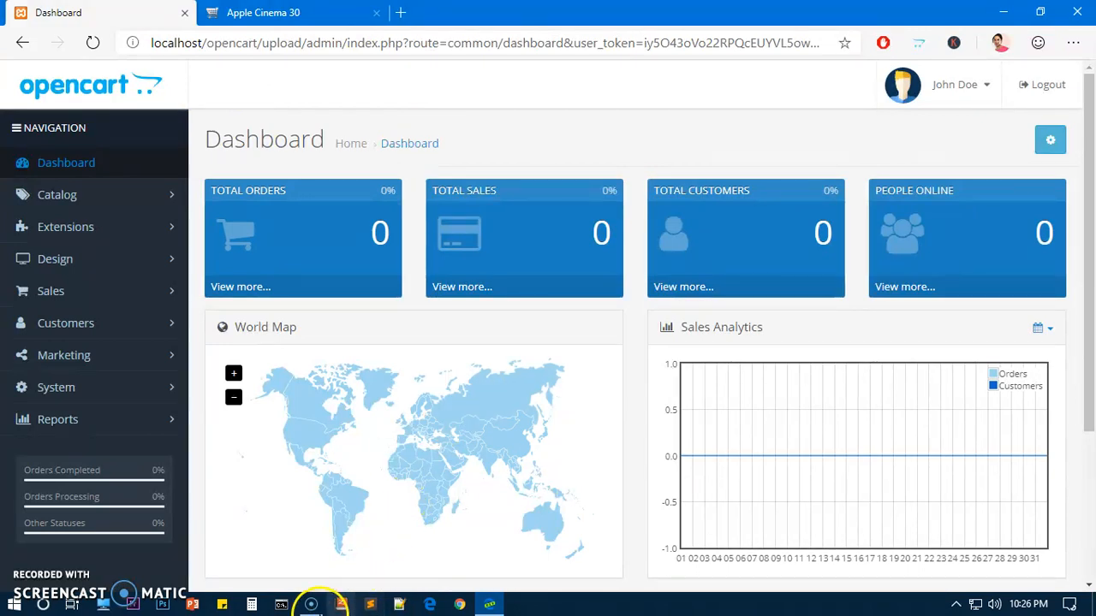